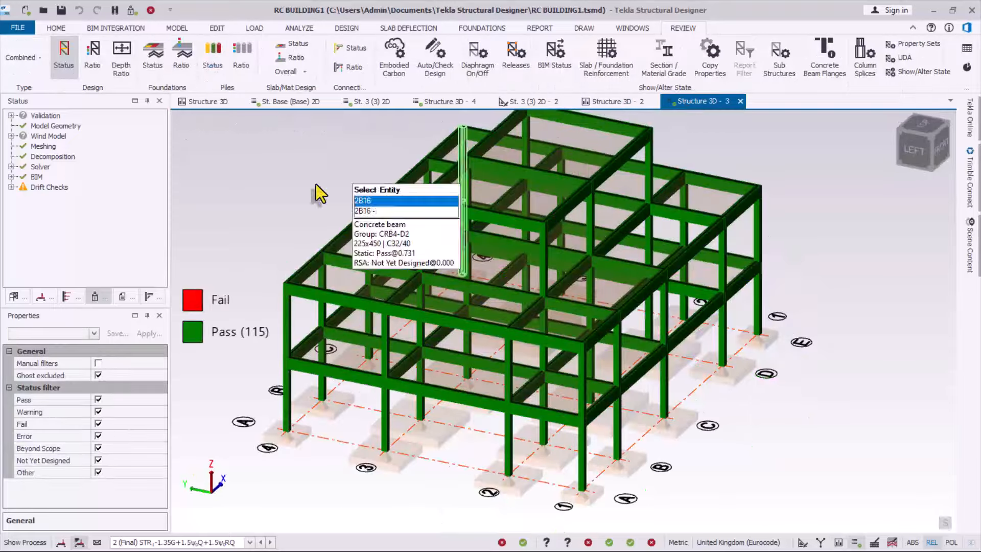
Examine the major moment diagrams of the whole building in the Structure 3D results view.
{"action": "left_click", "coordinate": [204, 101]}
{"action": "left_click", "coordinate": [50, 188]}
{"action": "scroll", "coordinate": [437, 302], "scroll_direction": "down", "scroll_amount": 2}
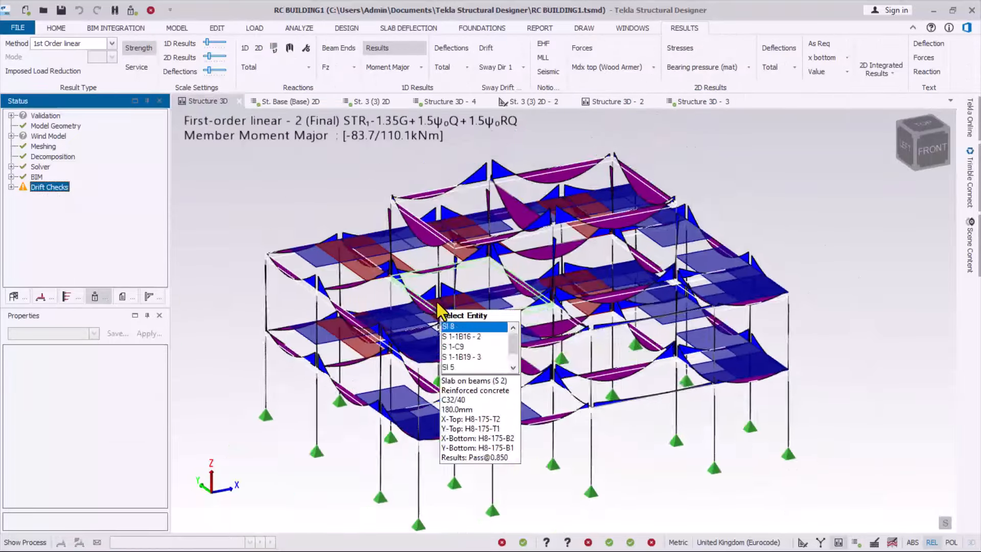
{"action": "scroll", "coordinate": [472, 302], "scroll_direction": "up", "scroll_amount": 2}
{"action": "right_click_drag", "start_coordinate": [482, 323], "coordinate": [525, 330]}
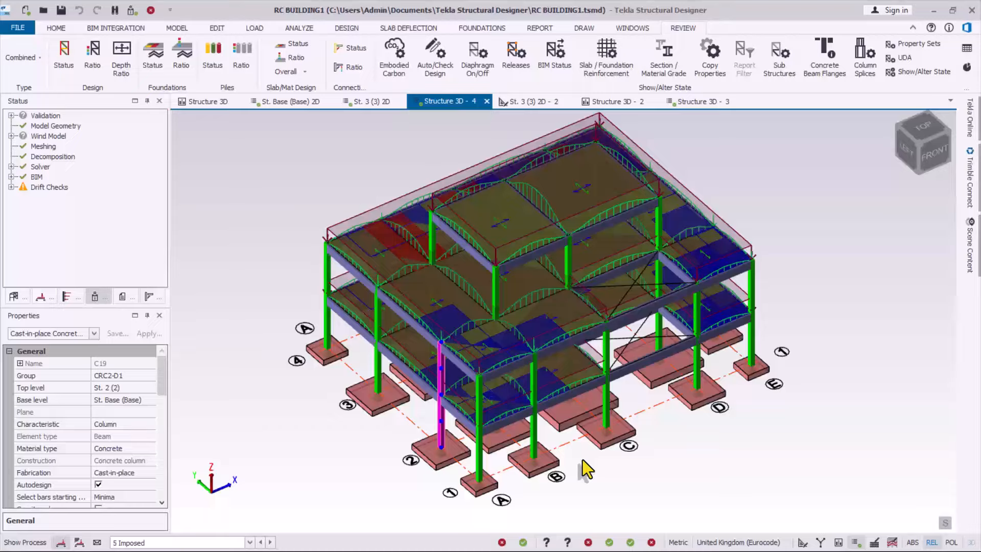
Examine the building's structural model and member design status in the open 3D views from several angles.
{"action": "middle_click_drag", "start_coordinate": [460, 286], "coordinate": [504, 289]}
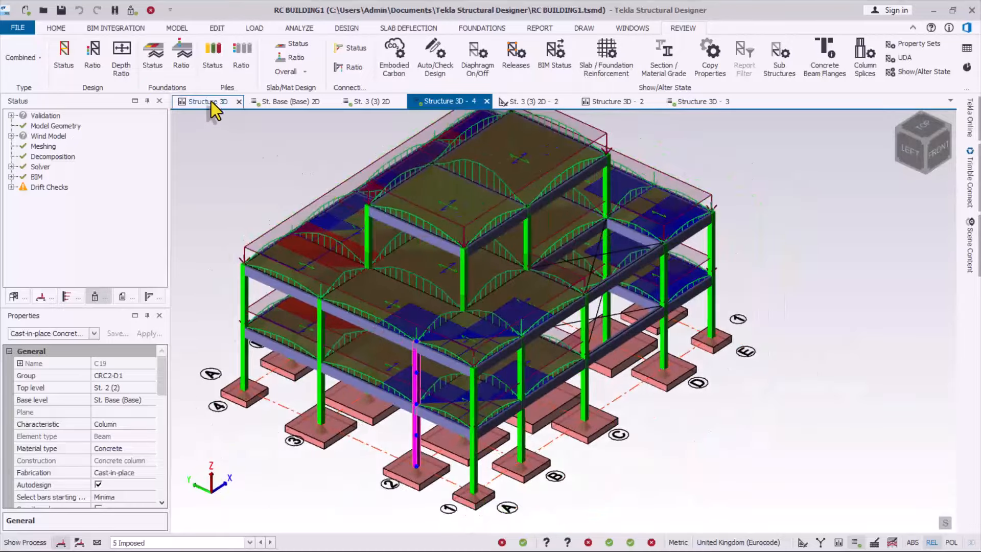
{"action": "left_click", "coordinate": [210, 102]}
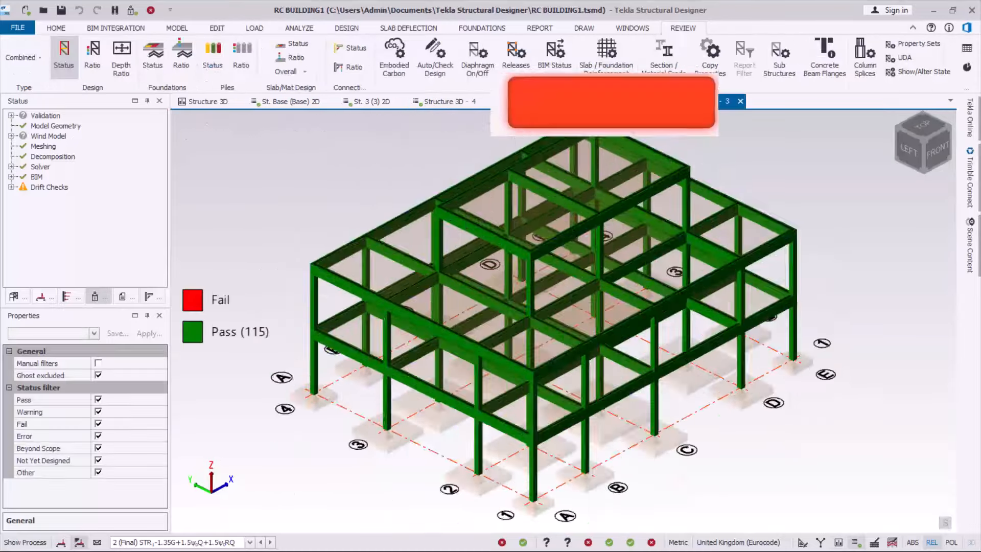
{"action": "left_click", "coordinate": [566, 309]}
{"action": "middle_click_drag", "start_coordinate": [291, 274], "coordinate": [595, 332]}
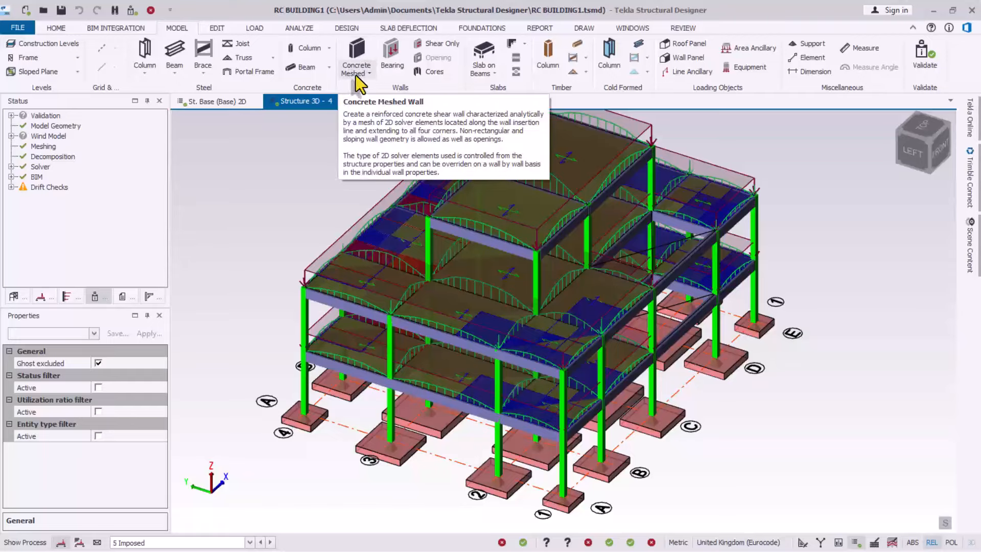
{"action": "scroll", "coordinate": [471, 198], "scroll_direction": "down", "scroll_amount": 2}
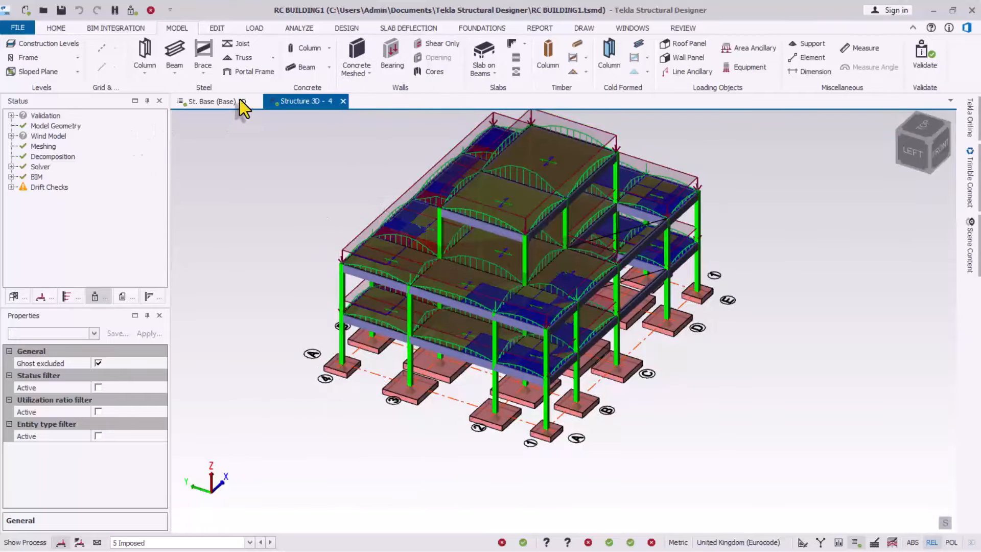
{"action": "scroll", "coordinate": [511, 194], "scroll_direction": "up", "scroll_amount": 1}
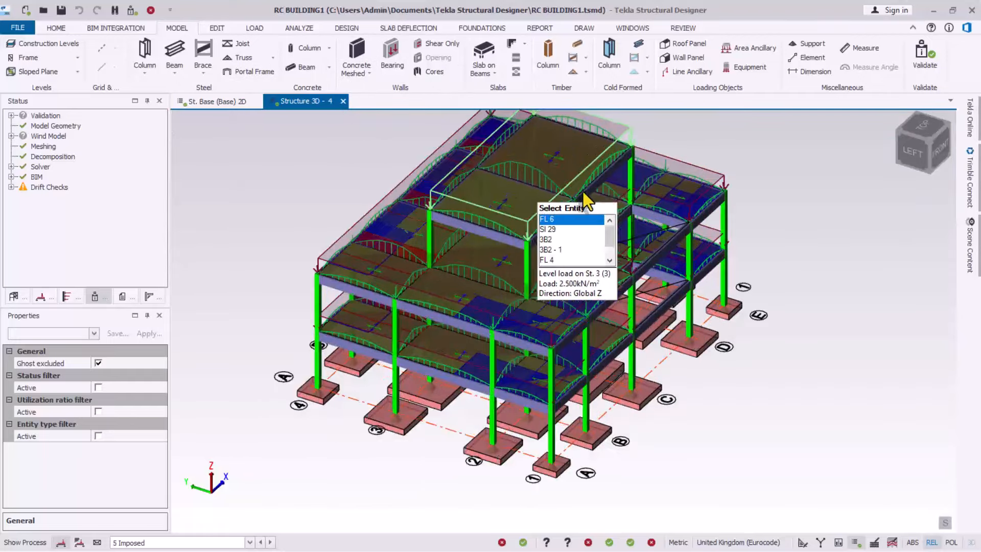
{"action": "scroll", "coordinate": [602, 228], "scroll_direction": "up", "scroll_amount": 1}
{"action": "scroll", "coordinate": [623, 306], "scroll_direction": "down", "scroll_amount": 2}
{"action": "right_click_drag", "start_coordinate": [611, 358], "coordinate": [547, 349]}
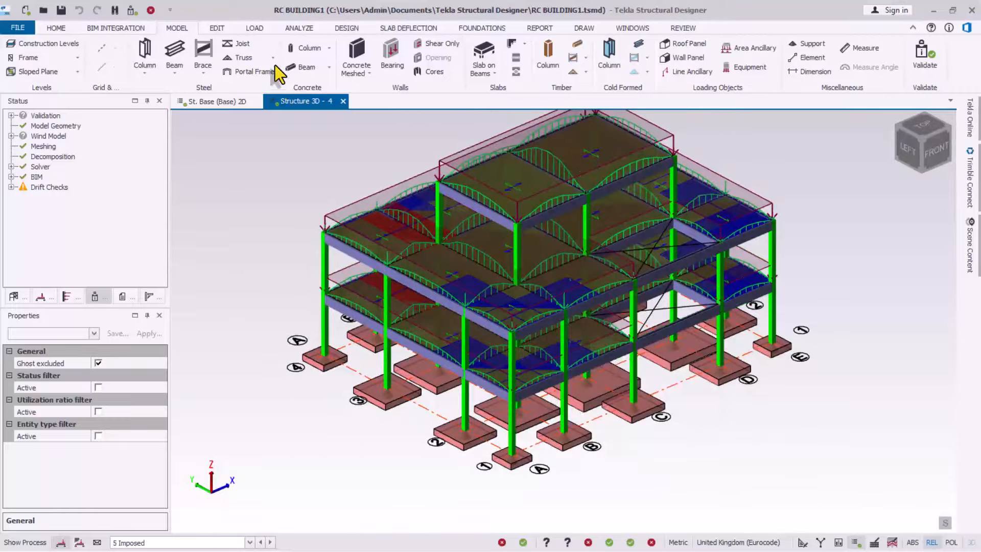
Run Design Concrete (Static) on the model and check the pass/fail status of the members.
{"action": "left_click", "coordinate": [348, 29]}
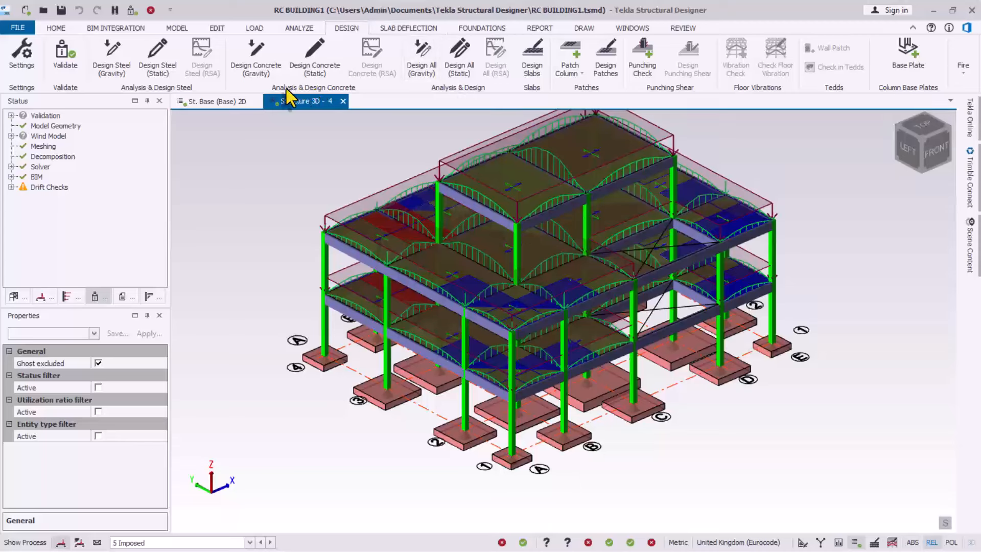
{"action": "left_click", "coordinate": [317, 59]}
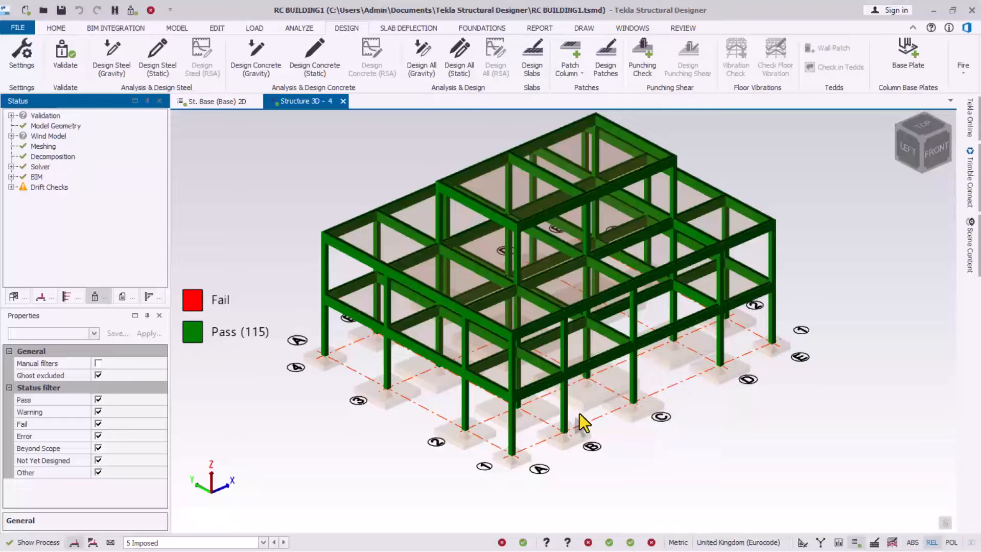
{"action": "scroll", "coordinate": [520, 379], "scroll_direction": "up", "scroll_amount": 1}
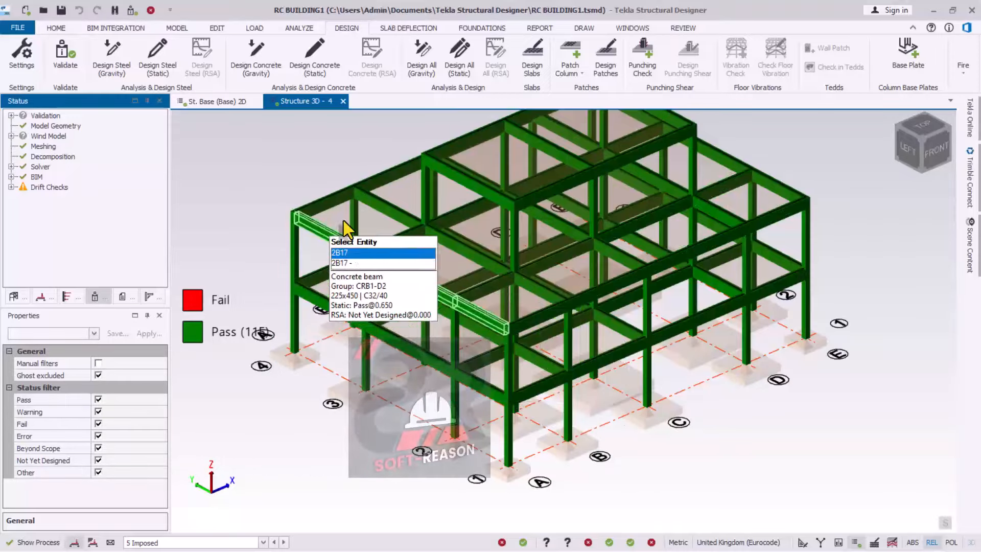
{"action": "scroll", "coordinate": [480, 351], "scroll_direction": "down", "scroll_amount": 2}
{"action": "middle_click_drag", "start_coordinate": [480, 353], "coordinate": [536, 364]}
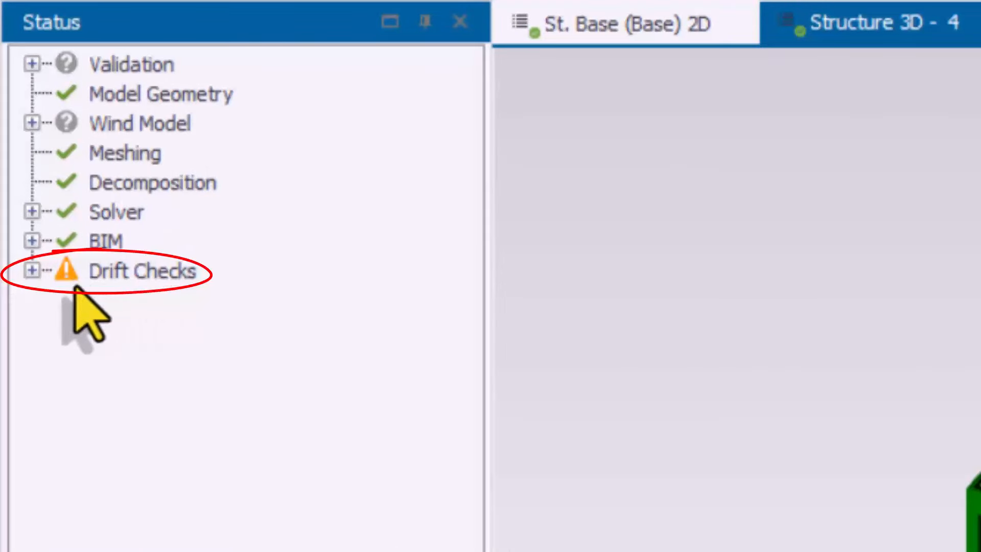
Examine the Sway results by level under Drift Checks in the status tree and collapse the branch again.
{"action": "left_click", "coordinate": [32, 271]}
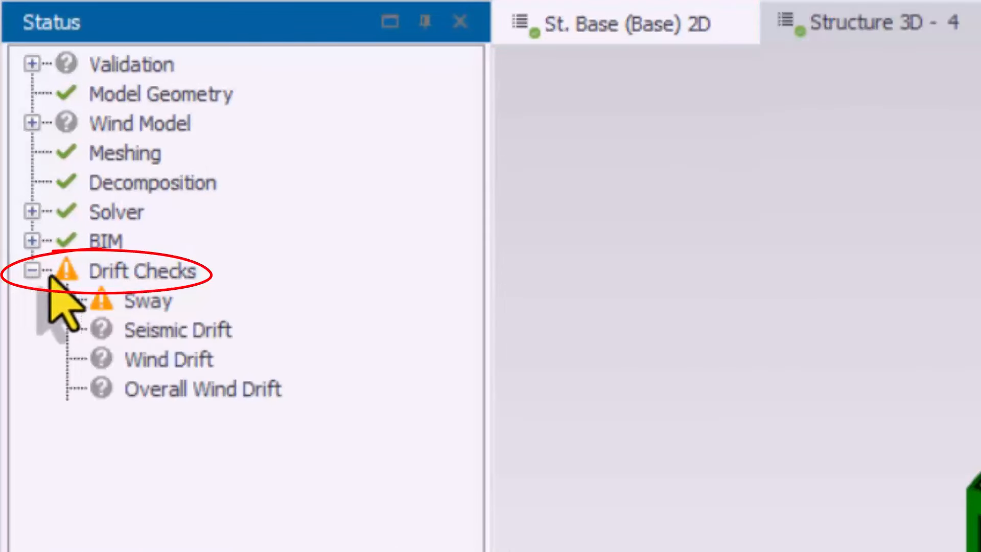
{"action": "mouse_move", "coordinate": [159, 307]}
{"action": "left_click", "coordinate": [67, 300]}
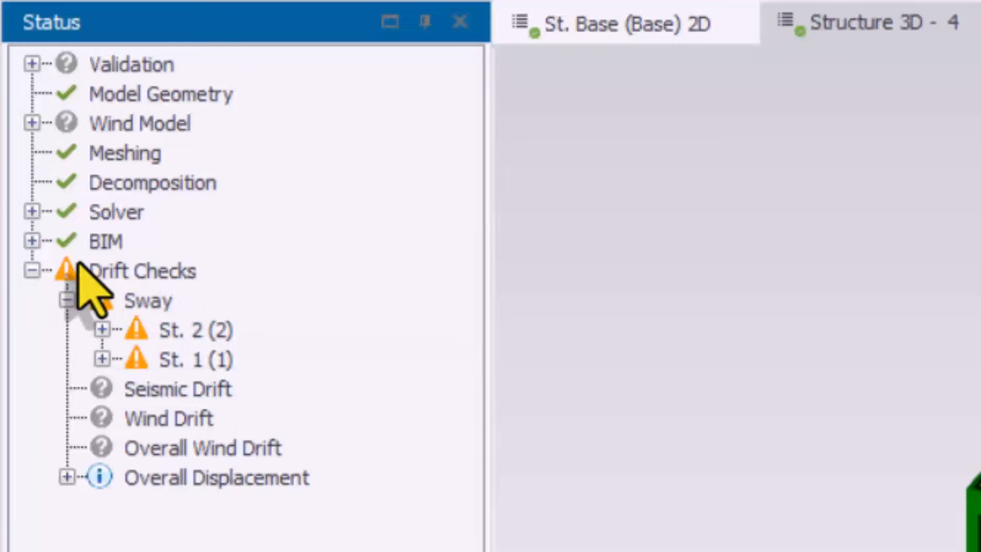
{"action": "left_click", "coordinate": [32, 271]}
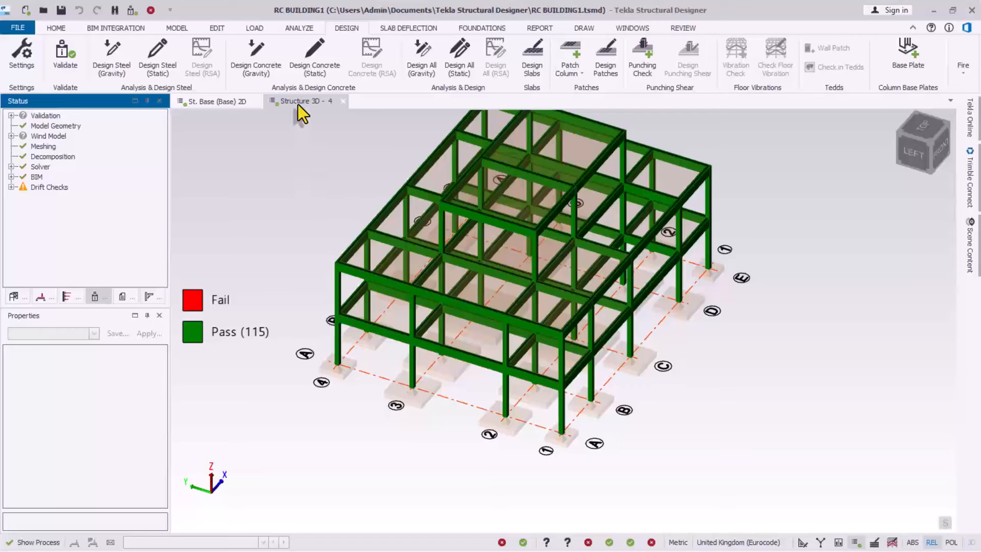
Change the Structure 3D - 4 view from the design review to the structural view.
{"action": "right_click", "coordinate": [298, 103]}
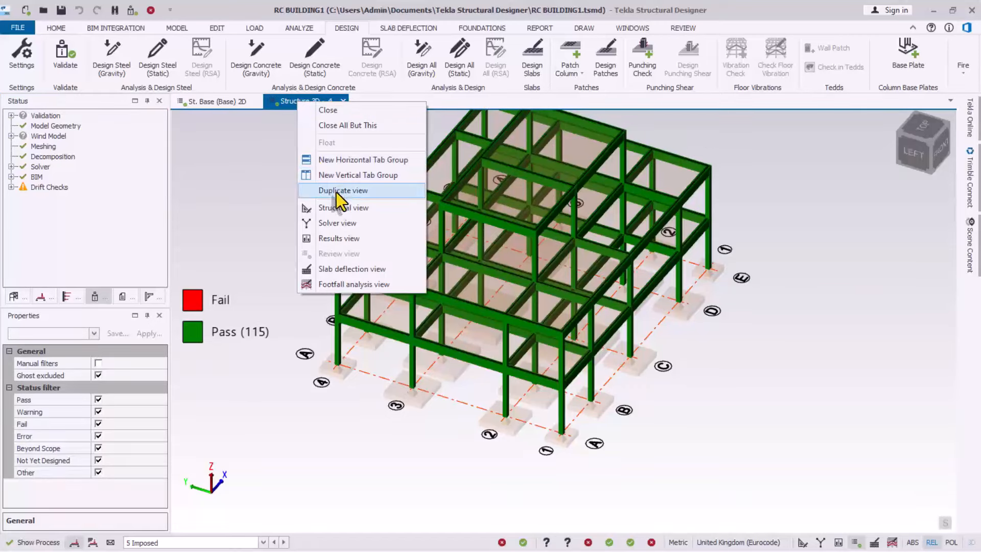
{"action": "left_click", "coordinate": [333, 208]}
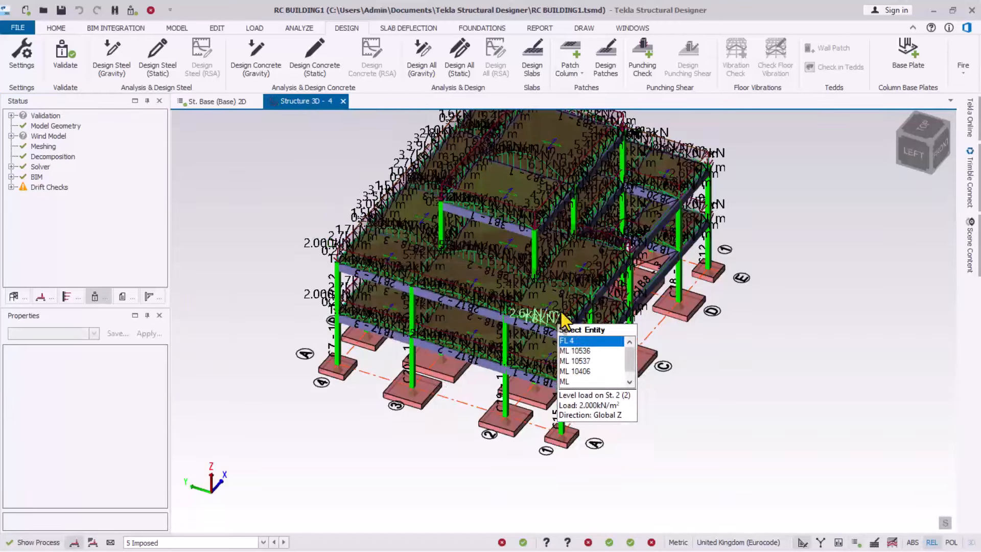
{"action": "scroll", "coordinate": [481, 343], "scroll_direction": "down", "scroll_amount": 1}
{"action": "right_click_drag", "start_coordinate": [481, 344], "coordinate": [435, 302]}
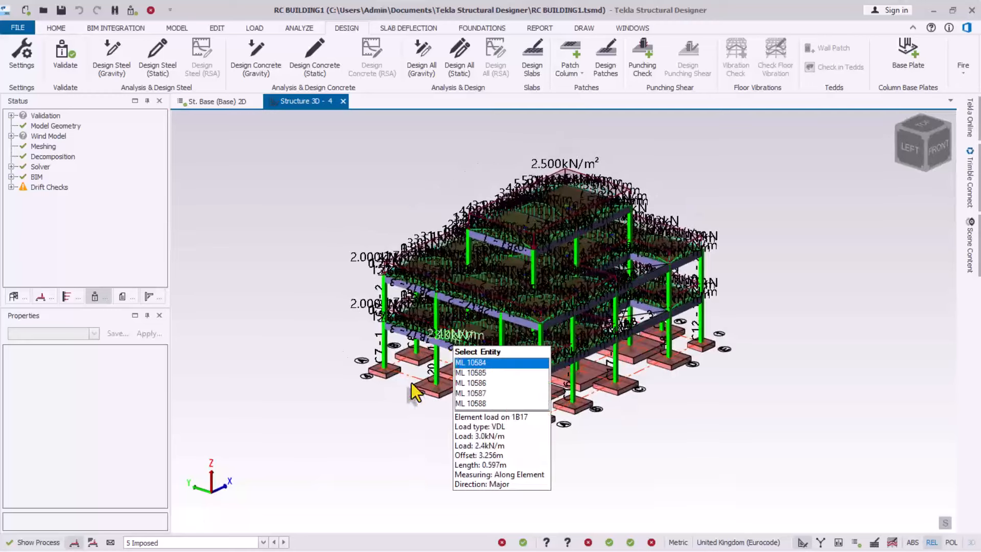
Set the displayed loadcase to none so the 3D model is shown without load labels.
{"action": "left_click", "coordinate": [171, 544]}
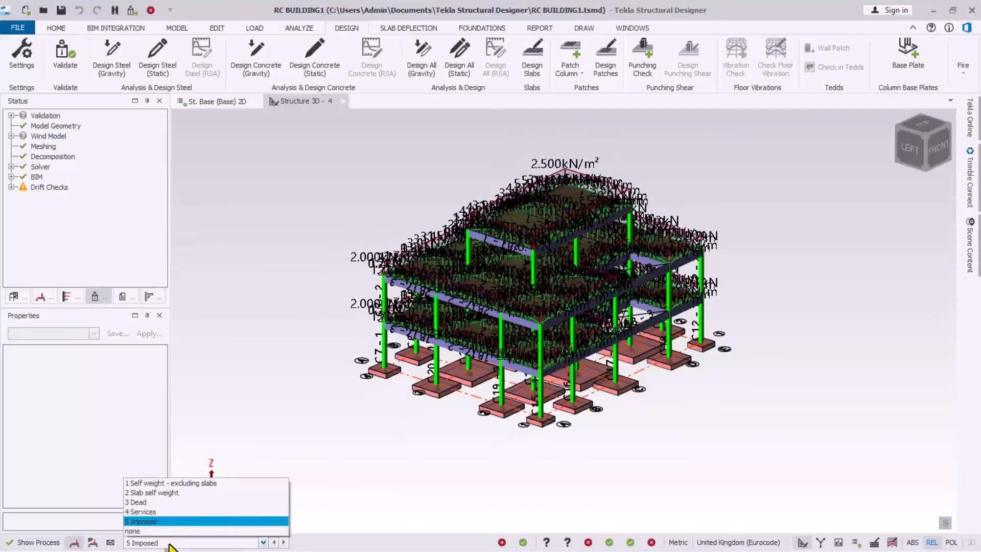
{"action": "left_click", "coordinate": [147, 531]}
{"action": "scroll", "coordinate": [582, 311], "scroll_direction": "up", "scroll_amount": 3}
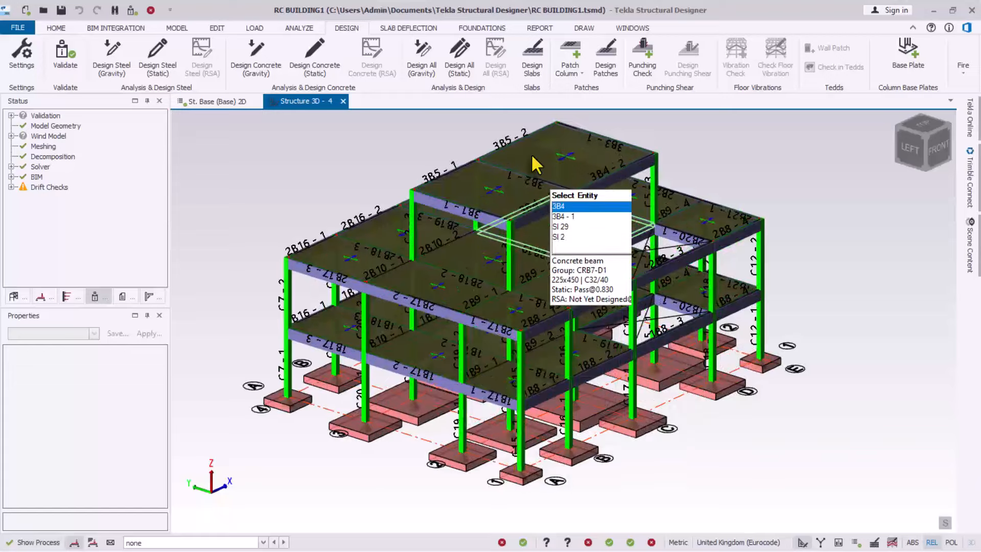
{"action": "scroll", "coordinate": [545, 292], "scroll_direction": "up", "scroll_amount": 2}
{"action": "scroll", "coordinate": [536, 296], "scroll_direction": "down", "scroll_amount": 2}
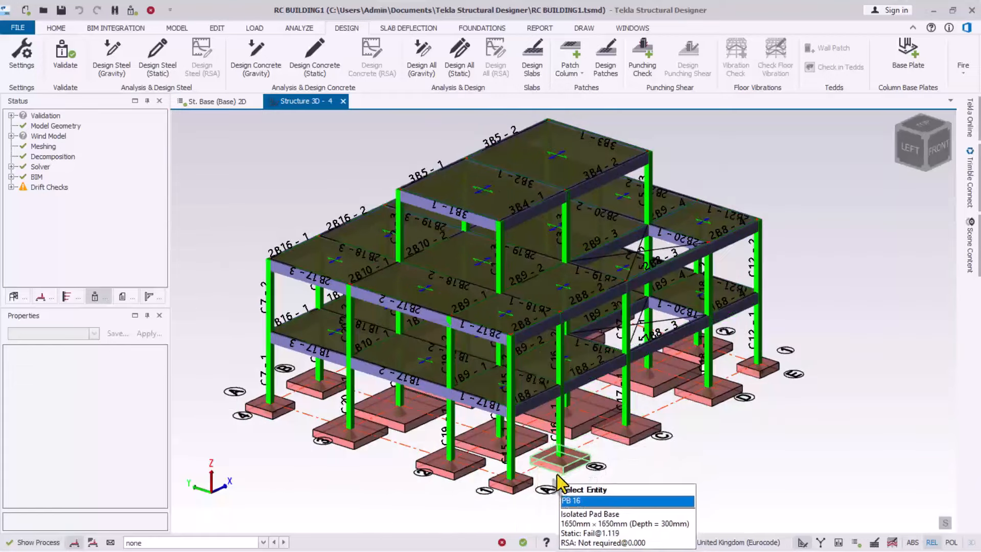
{"action": "scroll", "coordinate": [505, 440], "scroll_direction": "up", "scroll_amount": 2}
{"action": "scroll", "coordinate": [499, 441], "scroll_direction": "down", "scroll_amount": 2}
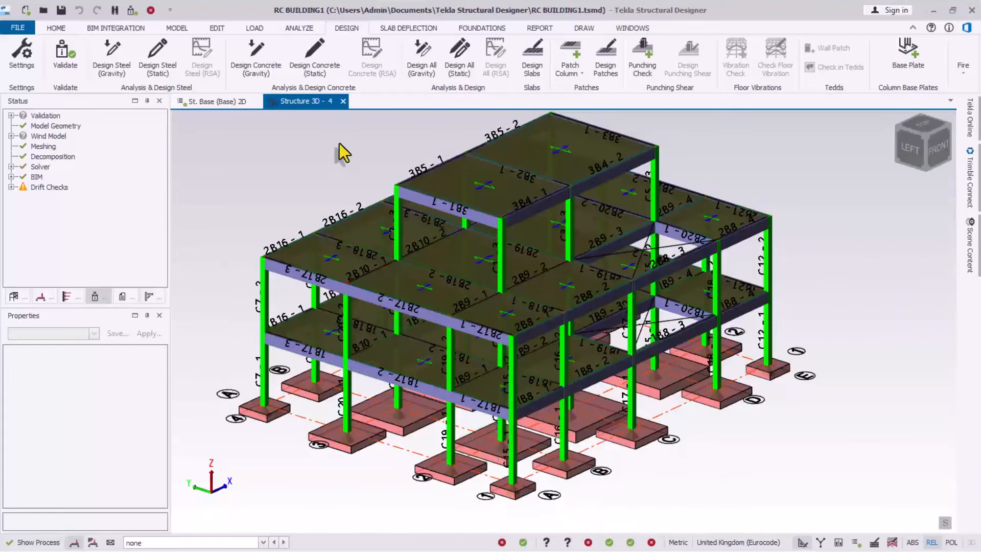
{"action": "left_click", "coordinate": [174, 31]}
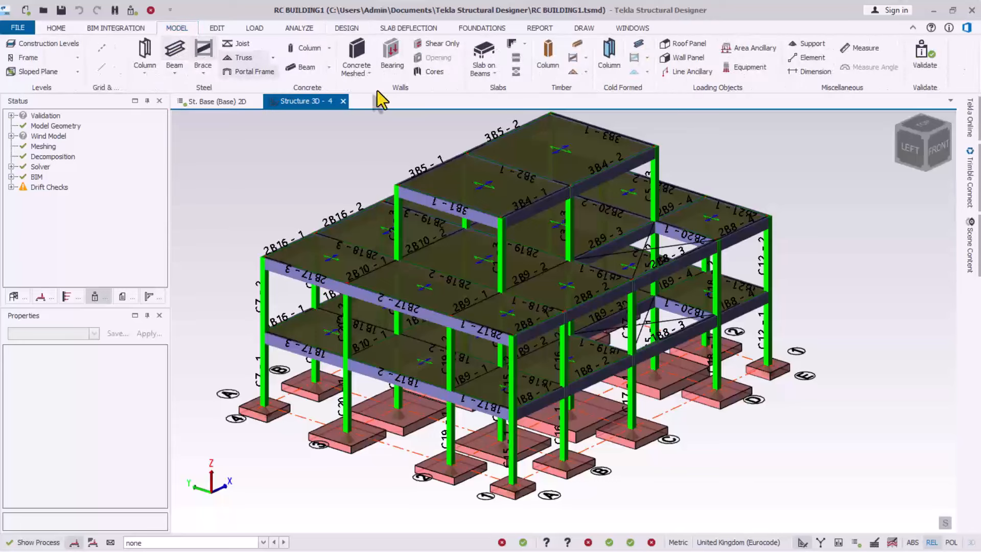
{"action": "left_click", "coordinate": [368, 74]}
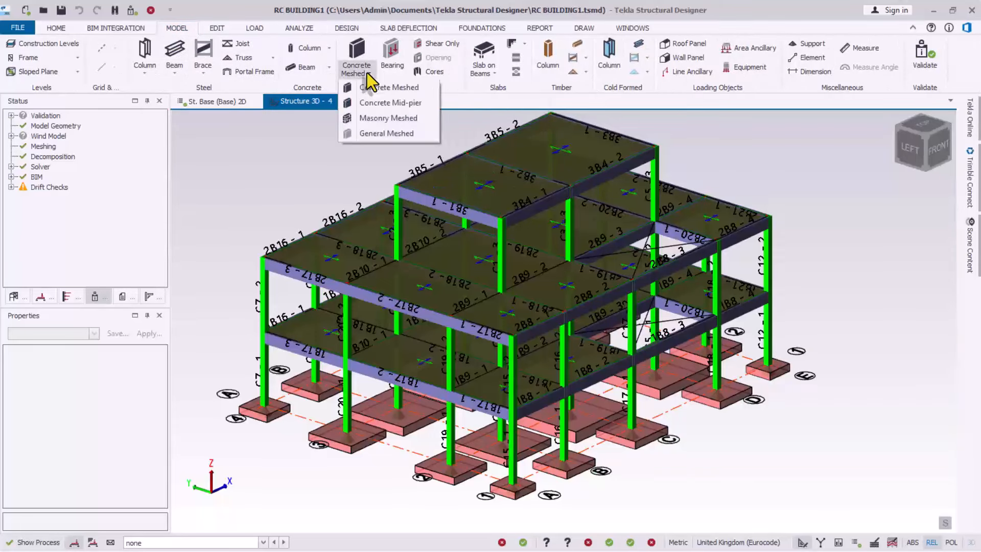
{"action": "left_click", "coordinate": [744, 420]}
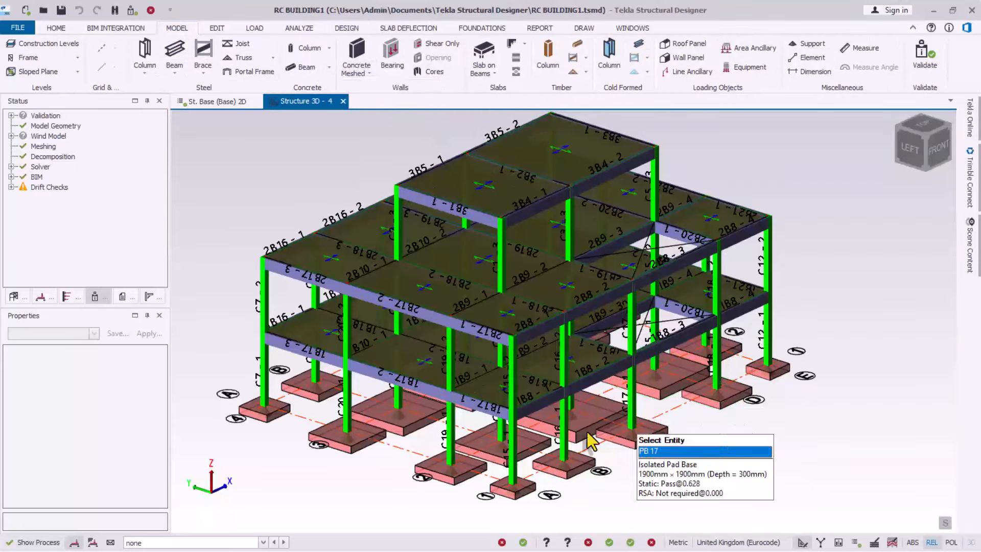
Delete the perimeter beams 1B8, 1B16 and 1B17 together with columns C7, C8, C15, C16, C19 and C20 and their supports.
{"action": "scroll", "coordinate": [508, 338], "scroll_direction": "up", "scroll_amount": 3}
{"action": "scroll", "coordinate": [518, 281], "scroll_direction": "down", "scroll_amount": 3}
{"action": "scroll", "coordinate": [537, 401], "scroll_direction": "up", "scroll_amount": 2}
{"action": "right_click_drag", "start_coordinate": [547, 421], "coordinate": [503, 446]}
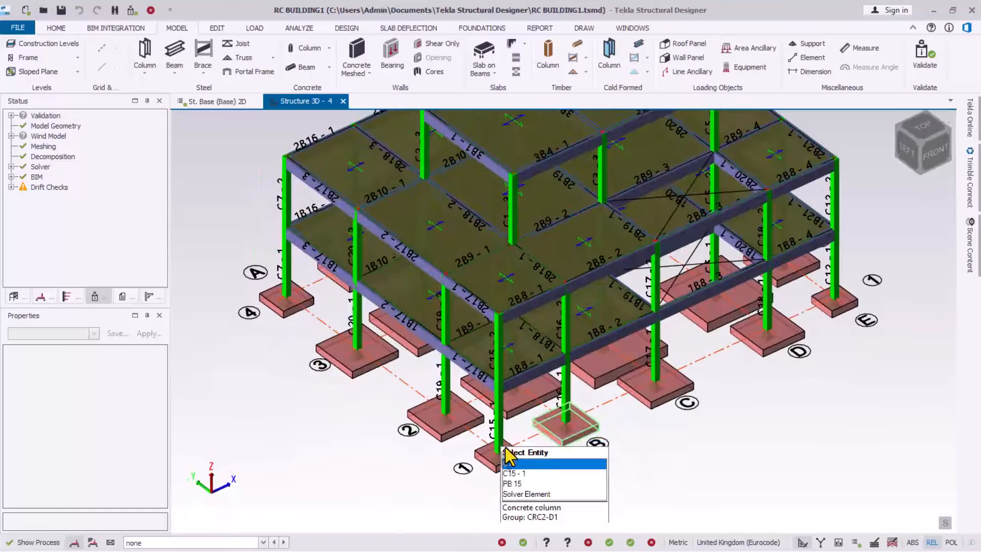
{"action": "scroll", "coordinate": [526, 442], "scroll_direction": "up", "scroll_amount": 3}
{"action": "scroll", "coordinate": [529, 449], "scroll_direction": "down", "scroll_amount": 1}
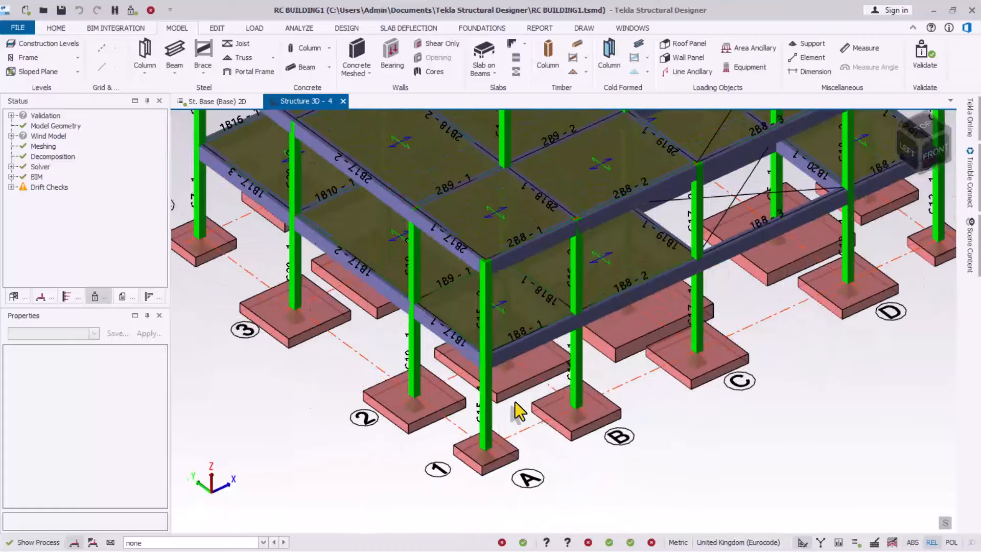
{"action": "left_click", "coordinate": [524, 340]}
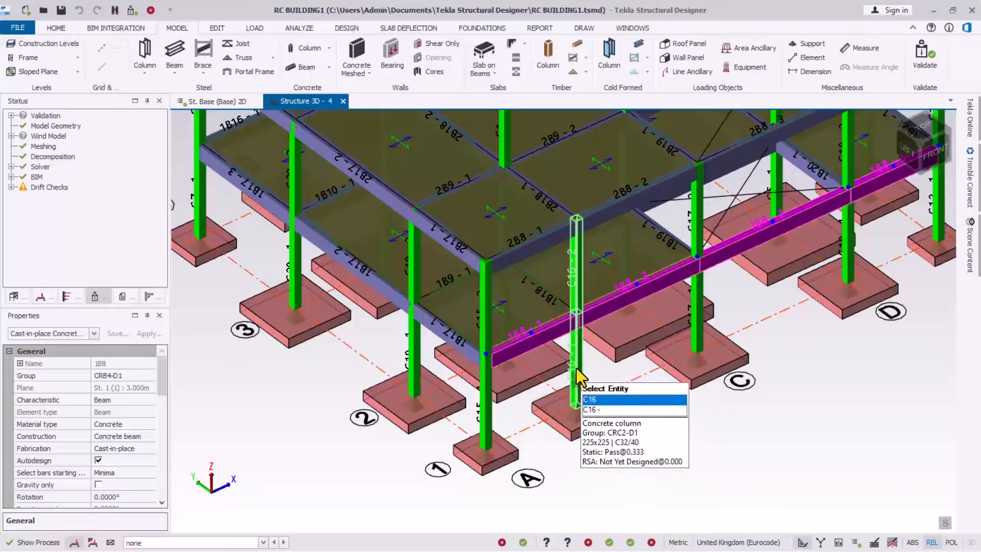
{"action": "left_click", "coordinate": [577, 393]}
{"action": "left_click", "coordinate": [485, 425], "text": "ctrl"}
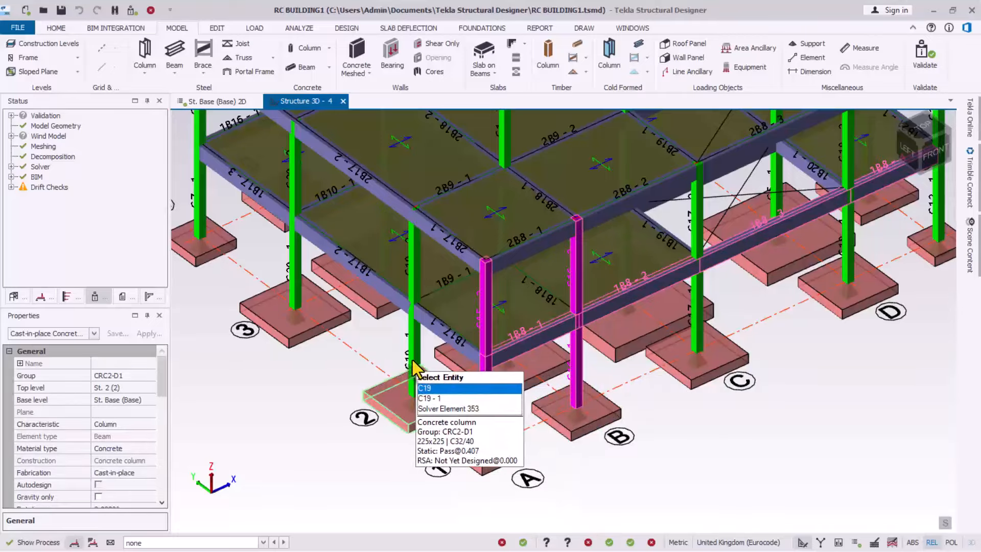
{"action": "left_click", "coordinate": [415, 364], "text": "ctrl"}
{"action": "scroll", "coordinate": [480, 357], "scroll_direction": "down", "scroll_amount": 2}
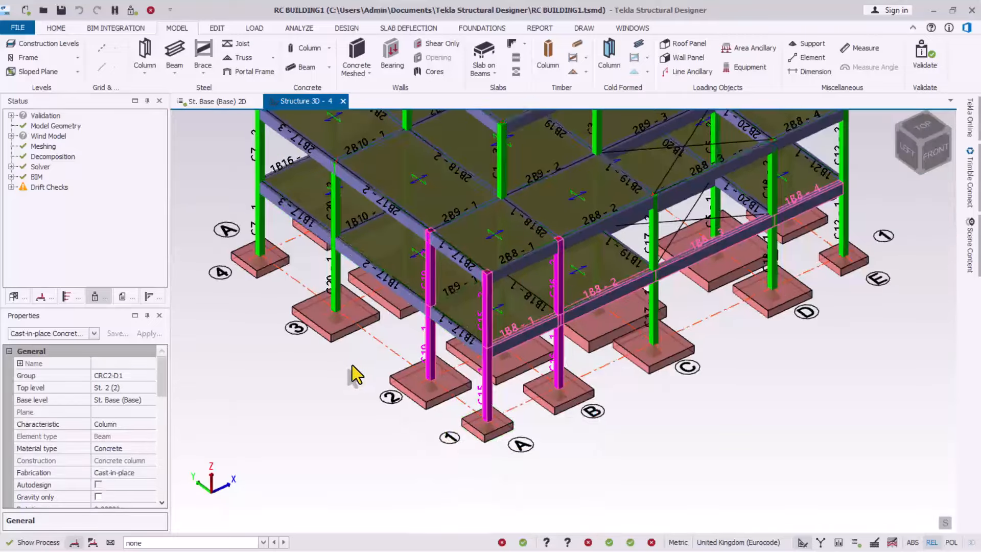
{"action": "right_click_drag", "start_coordinate": [352, 366], "coordinate": [630, 339]}
{"action": "scroll", "coordinate": [633, 338], "scroll_direction": "down", "scroll_amount": 2}
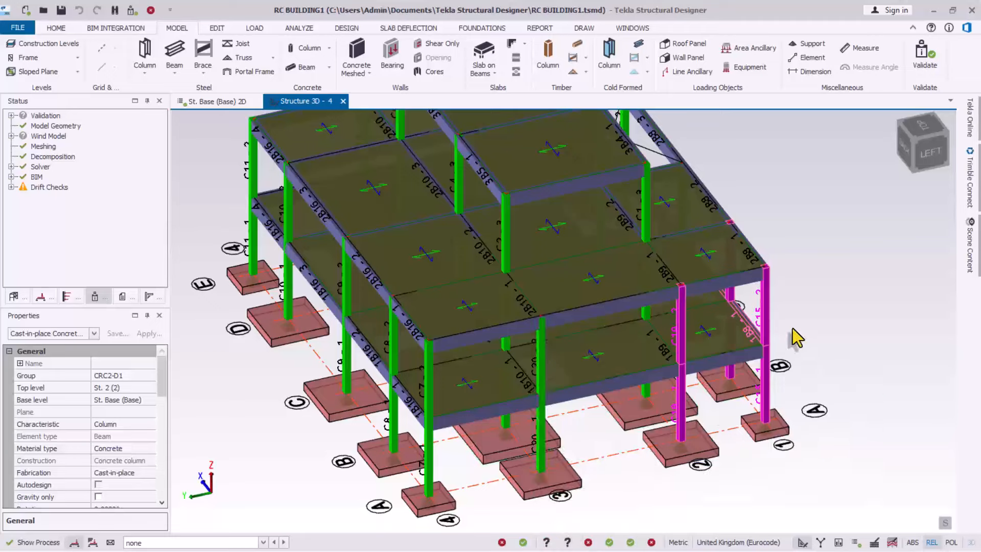
{"action": "scroll", "coordinate": [452, 392], "scroll_direction": "down", "scroll_amount": 1}
{"action": "scroll", "coordinate": [452, 392], "scroll_direction": "up", "scroll_amount": 4}
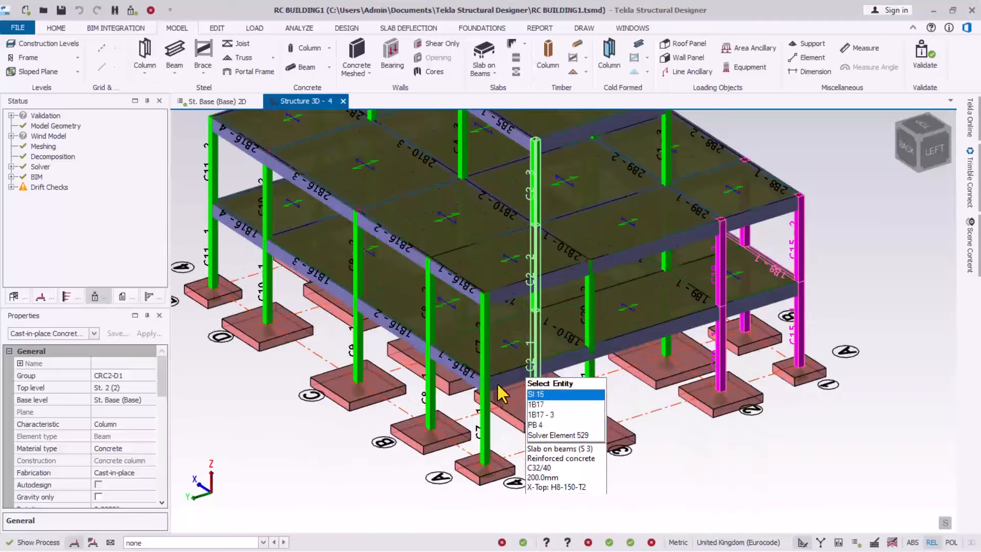
{"action": "left_click", "coordinate": [462, 377]}
{"action": "left_click", "coordinate": [430, 396]}
{"action": "left_click", "coordinate": [480, 431]}
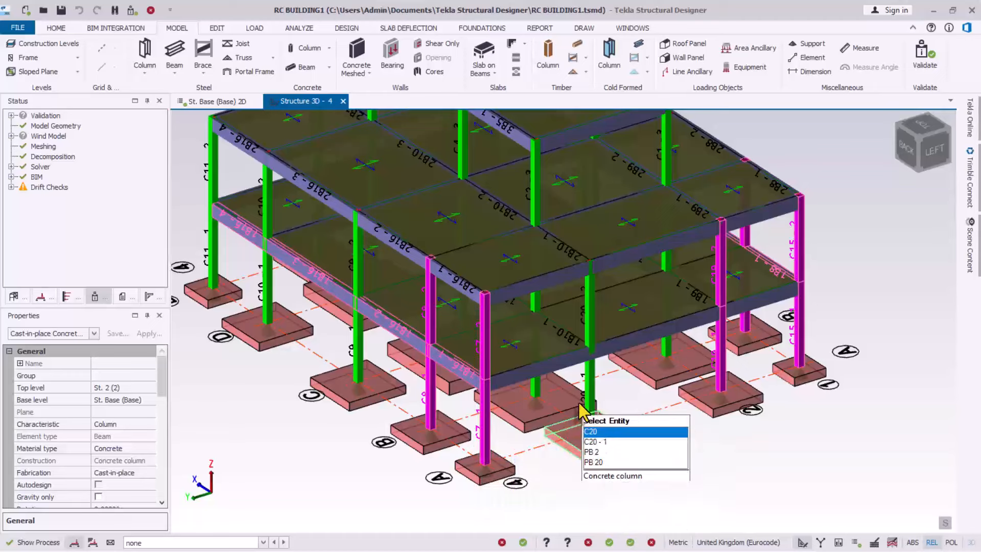
{"action": "left_click", "coordinate": [585, 387]}
{"action": "left_click", "coordinate": [553, 366]}
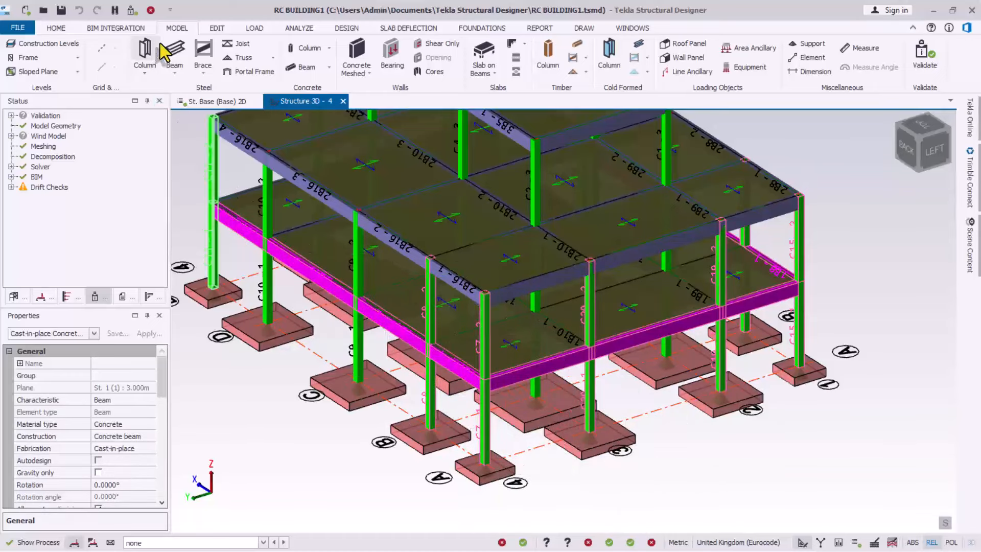
{"action": "left_click", "coordinate": [151, 11]}
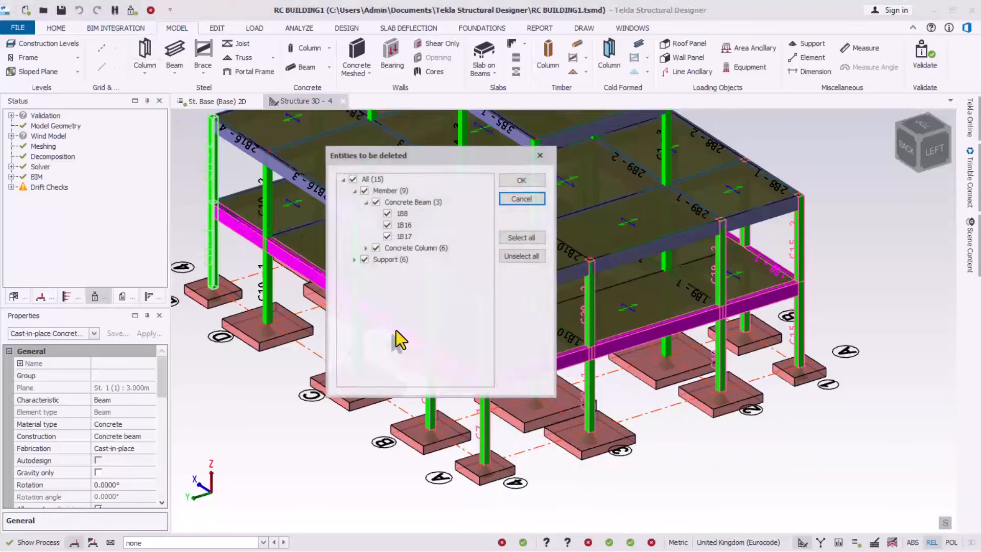
{"action": "left_click", "coordinate": [534, 181]}
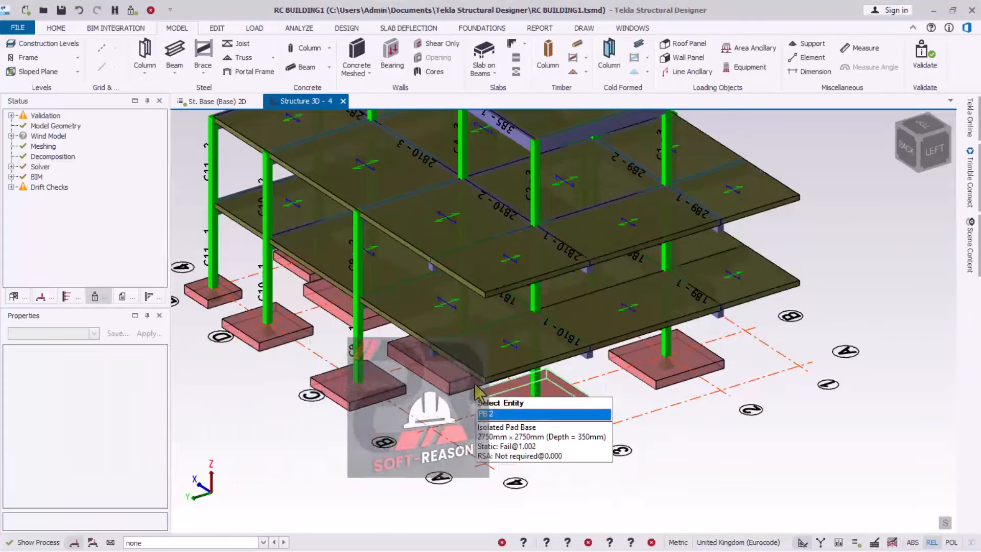
Delete beam 1B21 and columns C10, C11 and C14 around grid corner E/4, including their supports.
{"action": "scroll", "coordinate": [476, 394], "scroll_direction": "down", "scroll_amount": 3}
{"action": "right_click_drag", "start_coordinate": [304, 378], "coordinate": [696, 385]}
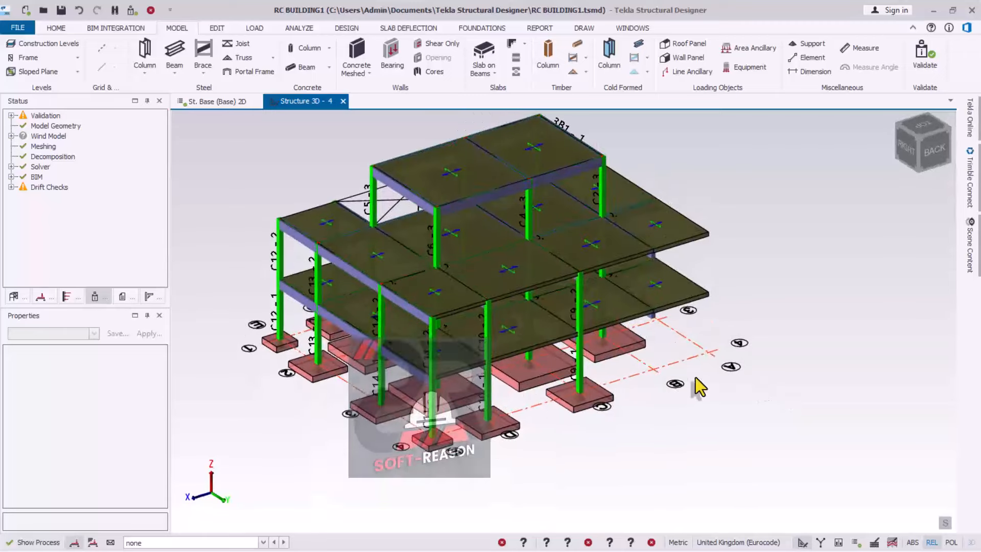
{"action": "scroll", "coordinate": [351, 437], "scroll_direction": "up", "scroll_amount": 5}
{"action": "left_click", "coordinate": [392, 369]}
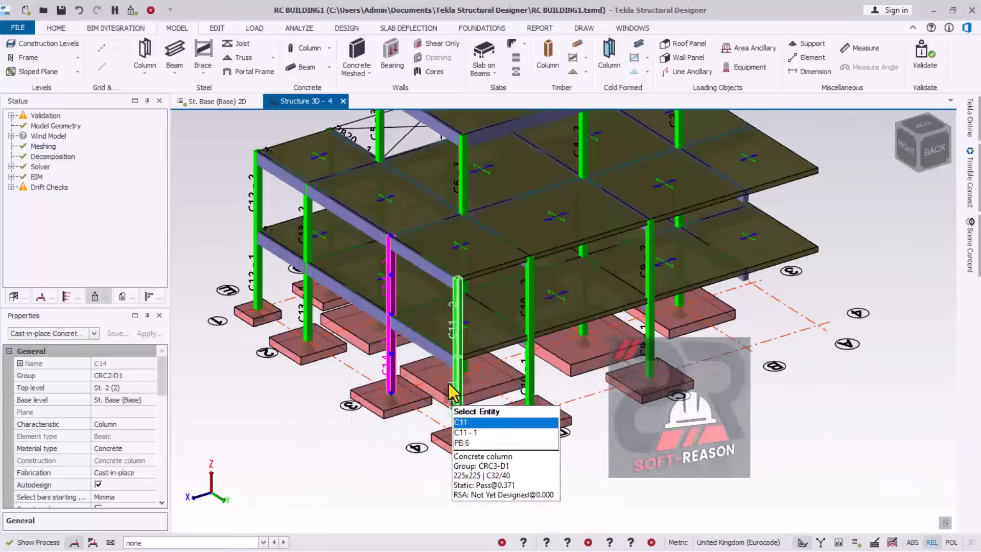
{"action": "left_click", "coordinate": [426, 349]}
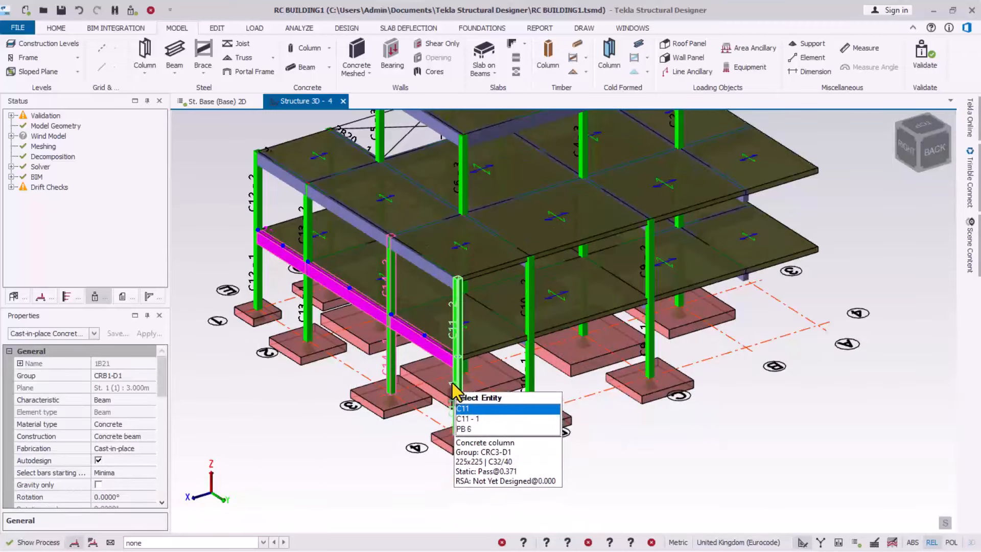
{"action": "left_click", "coordinate": [453, 383]}
{"action": "left_click", "coordinate": [533, 379]}
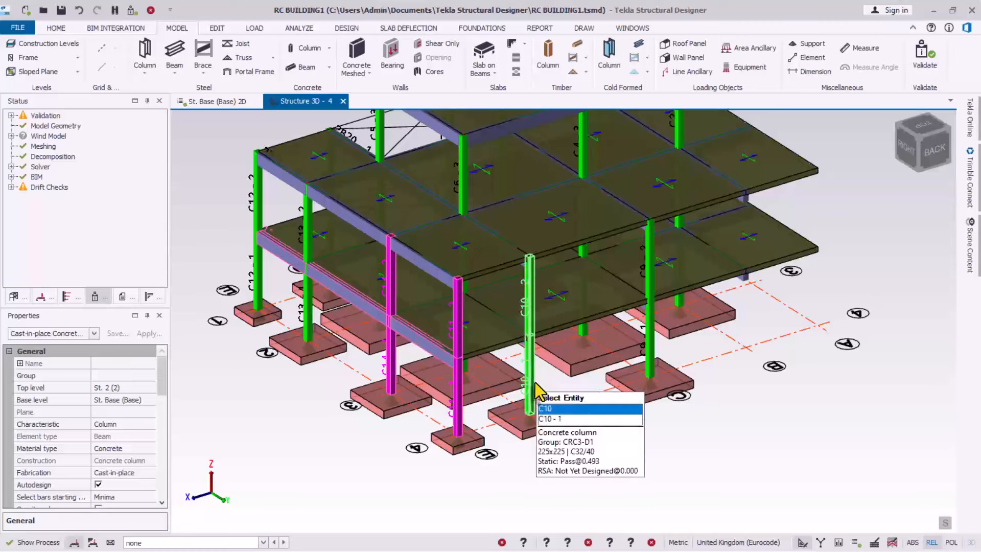
{"action": "scroll", "coordinate": [442, 381], "scroll_direction": "up", "scroll_amount": 2}
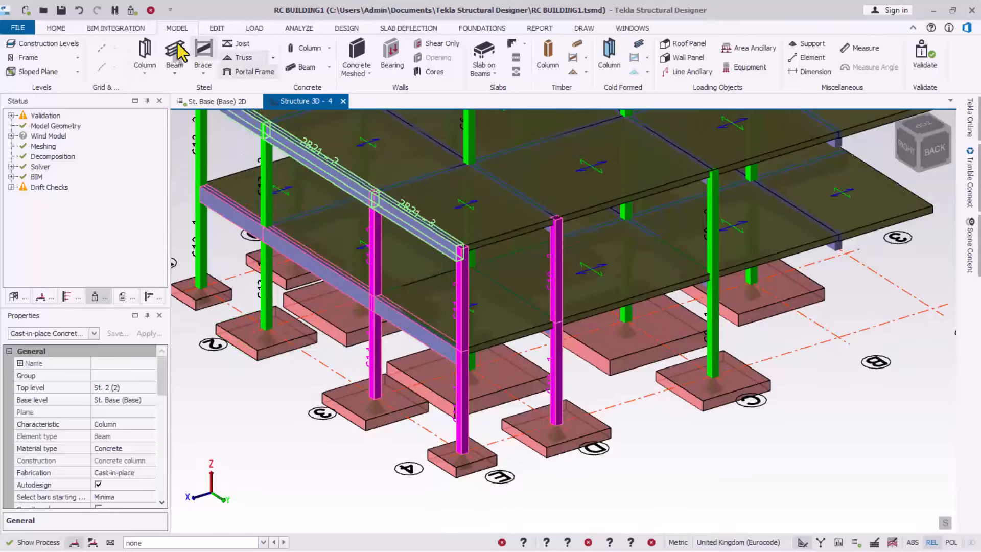
{"action": "key", "text": "Delete"}
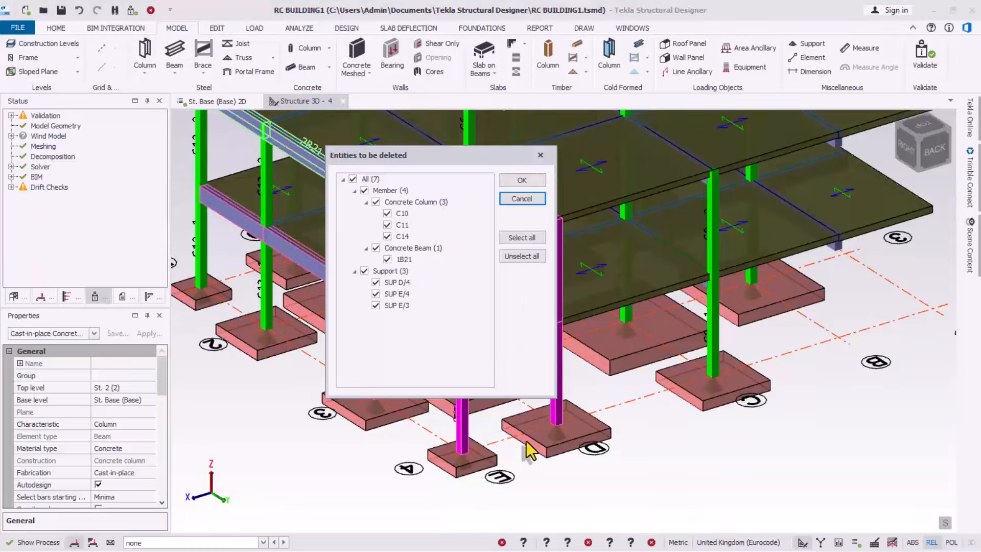
{"action": "left_click", "coordinate": [519, 180]}
Delete columns C12, C13 and C18 around grid corner E/1, including their supports.
{"action": "scroll", "coordinate": [279, 386], "scroll_direction": "down", "scroll_amount": 2}
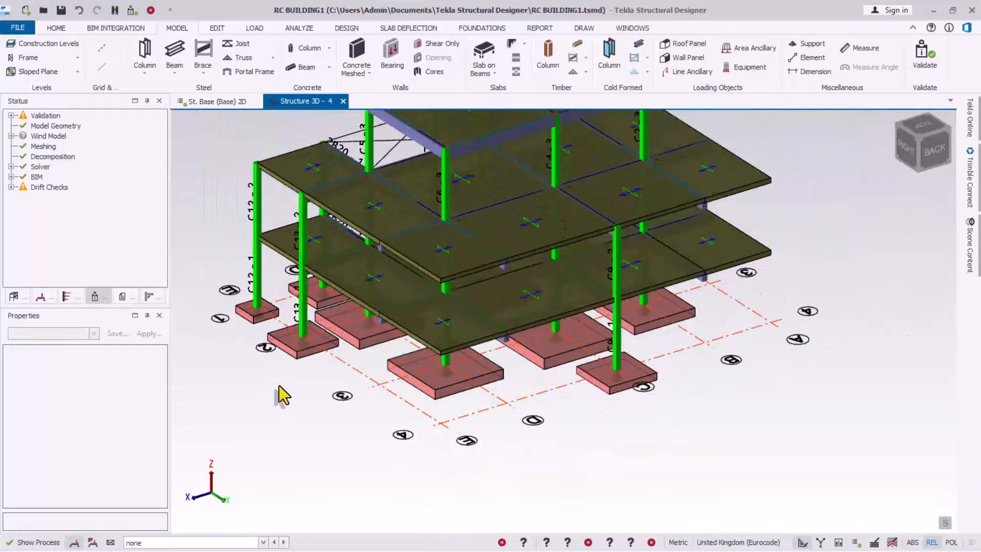
{"action": "right_click_drag", "start_coordinate": [263, 349], "coordinate": [653, 357]}
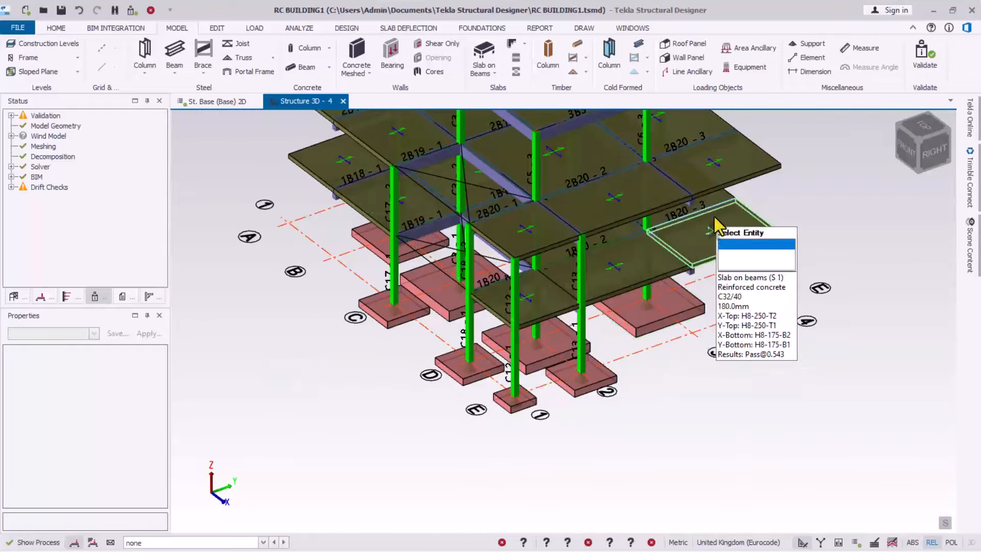
{"action": "scroll", "coordinate": [503, 414], "scroll_direction": "up", "scroll_amount": 3}
{"action": "left_click", "coordinate": [428, 333]}
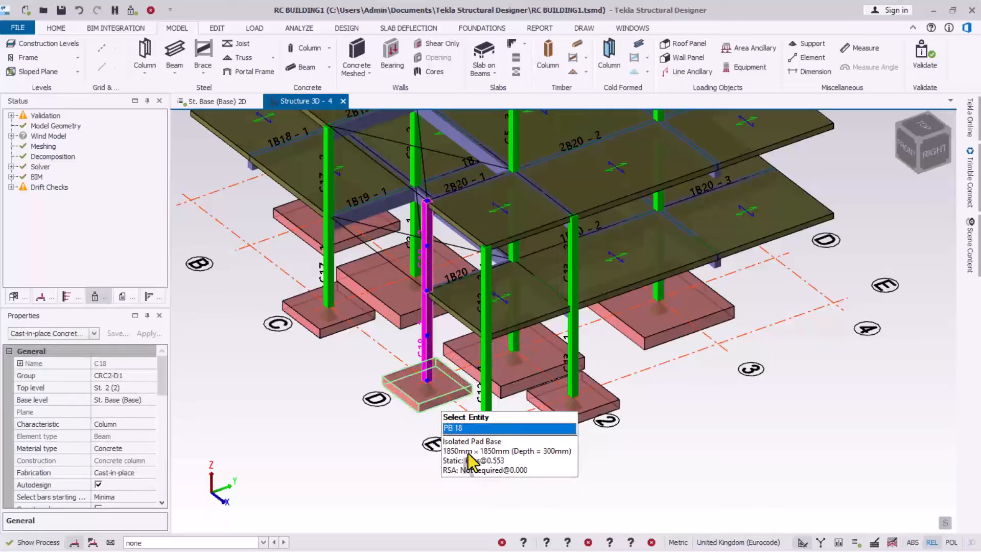
{"action": "left_click", "coordinate": [486, 407], "text": "ctrl"}
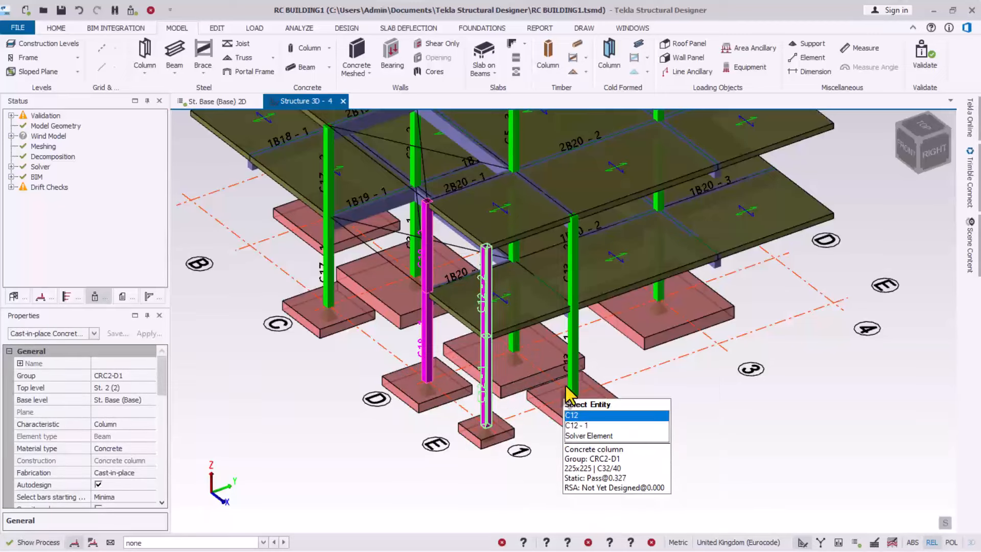
{"action": "left_click", "coordinate": [562, 353], "text": "ctrl"}
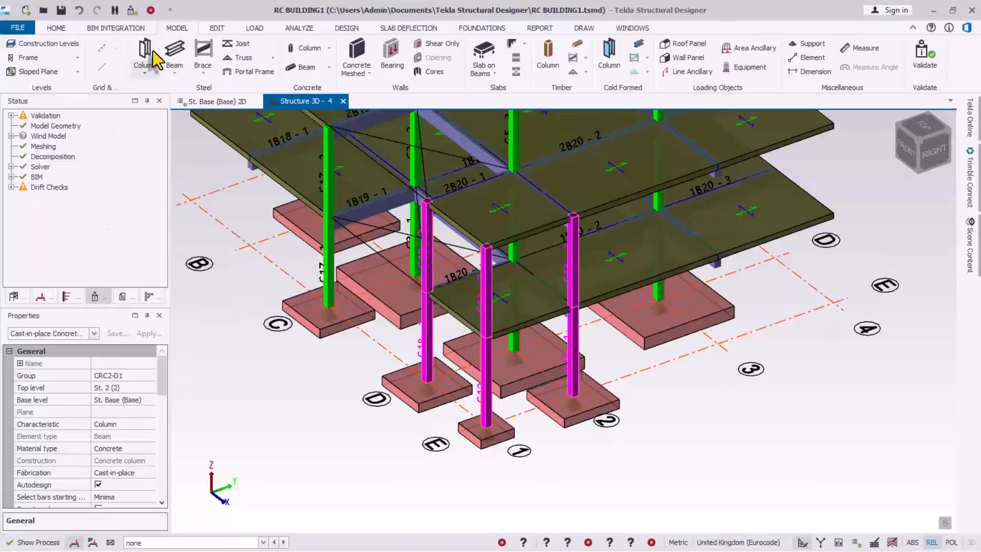
{"action": "left_click", "coordinate": [151, 11]}
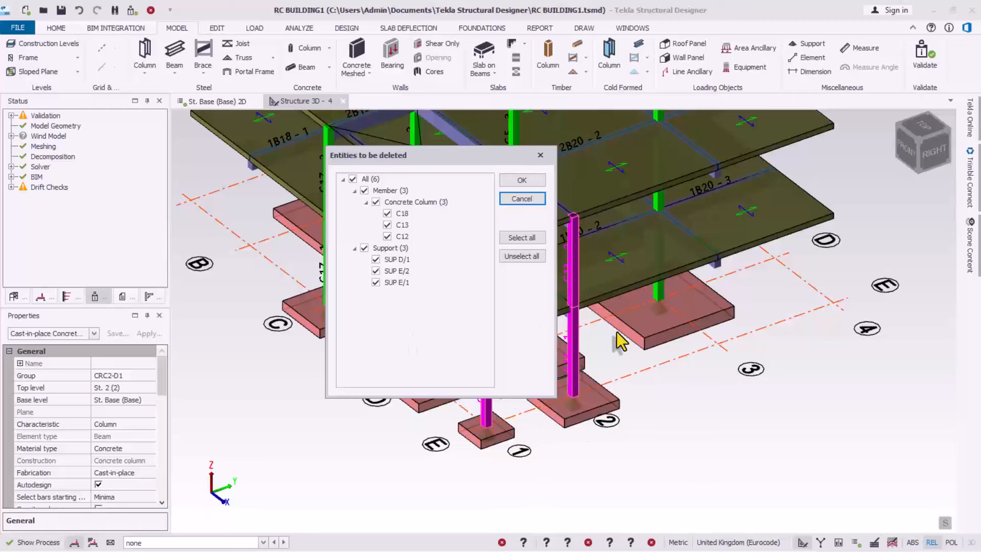
{"action": "left_click", "coordinate": [522, 180]}
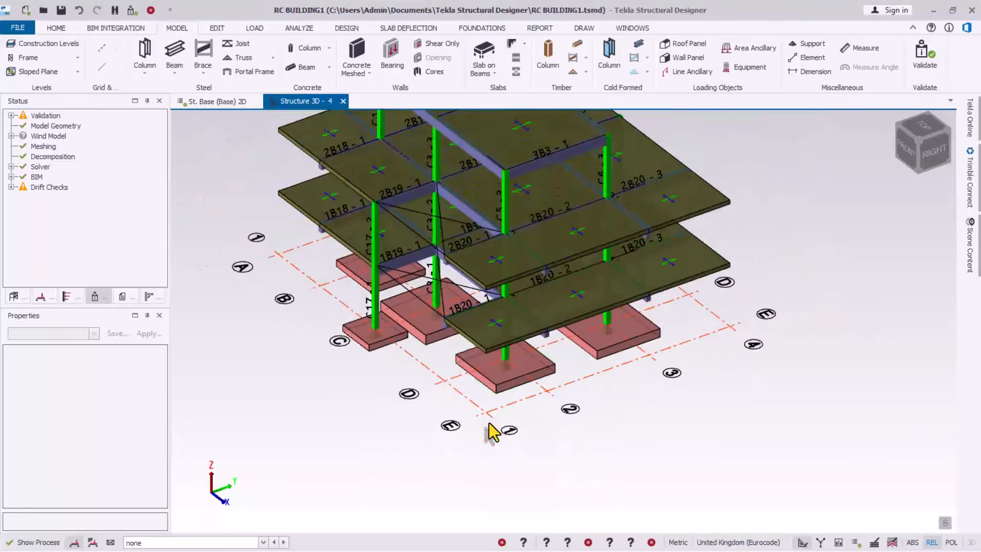
In the St. Base (Base) 2D view, create a meshed concrete wall along grid line A from grid 3 to grid 4.
{"action": "scroll", "coordinate": [489, 424], "scroll_direction": "down", "scroll_amount": 1}
{"action": "right_click_drag", "start_coordinate": [480, 378], "coordinate": [403, 392]}
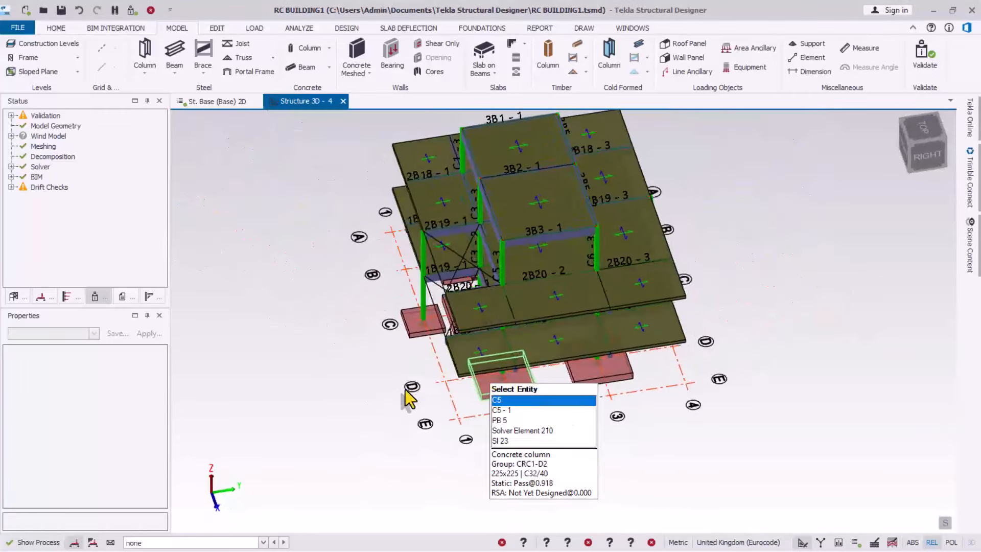
{"action": "left_click", "coordinate": [219, 103]}
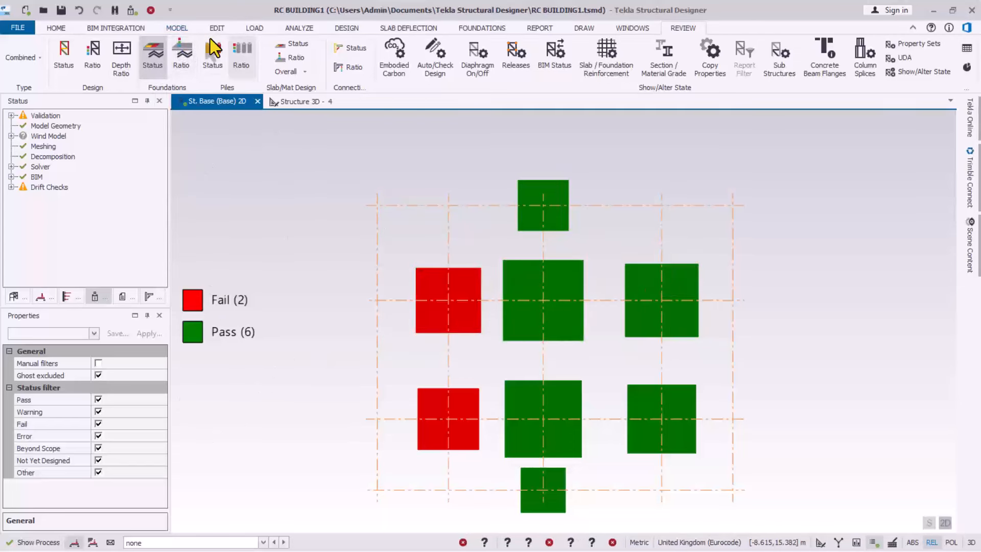
{"action": "left_click", "coordinate": [179, 28]}
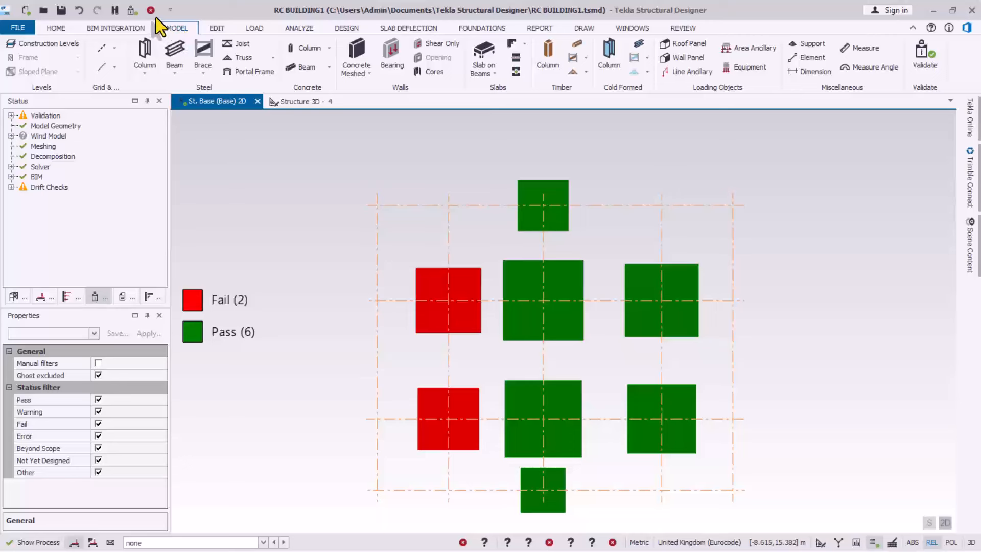
{"action": "left_click", "coordinate": [130, 14]}
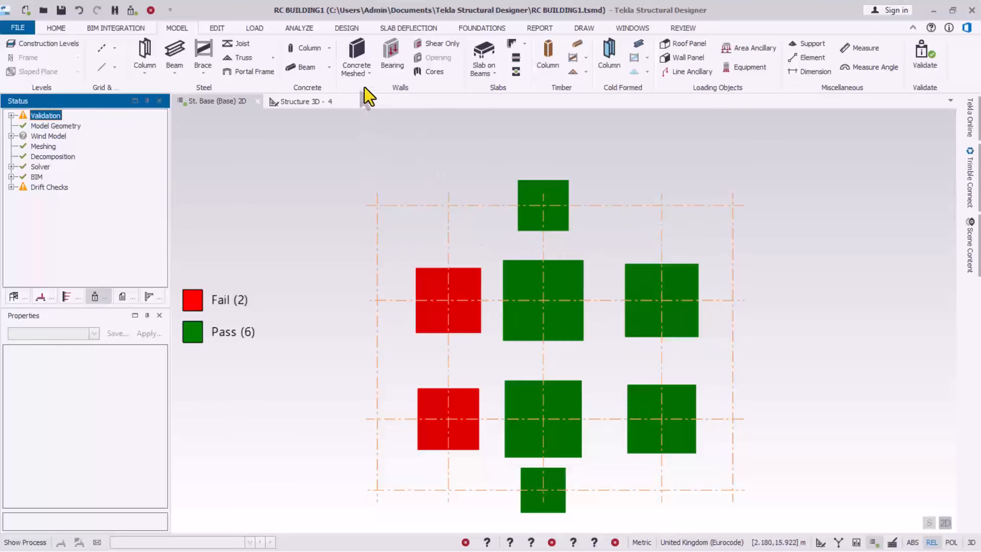
{"action": "left_click", "coordinate": [358, 72]}
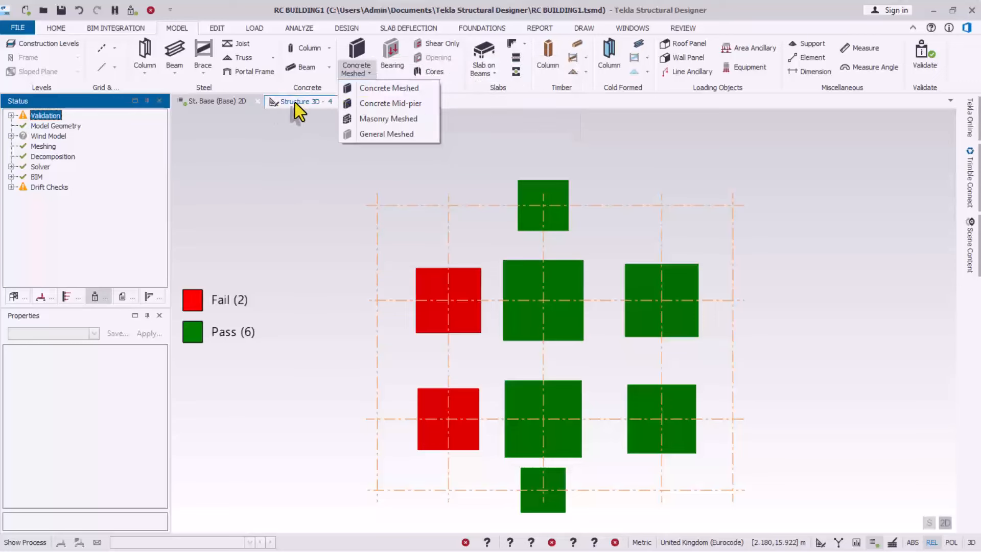
{"action": "left_click", "coordinate": [385, 89]}
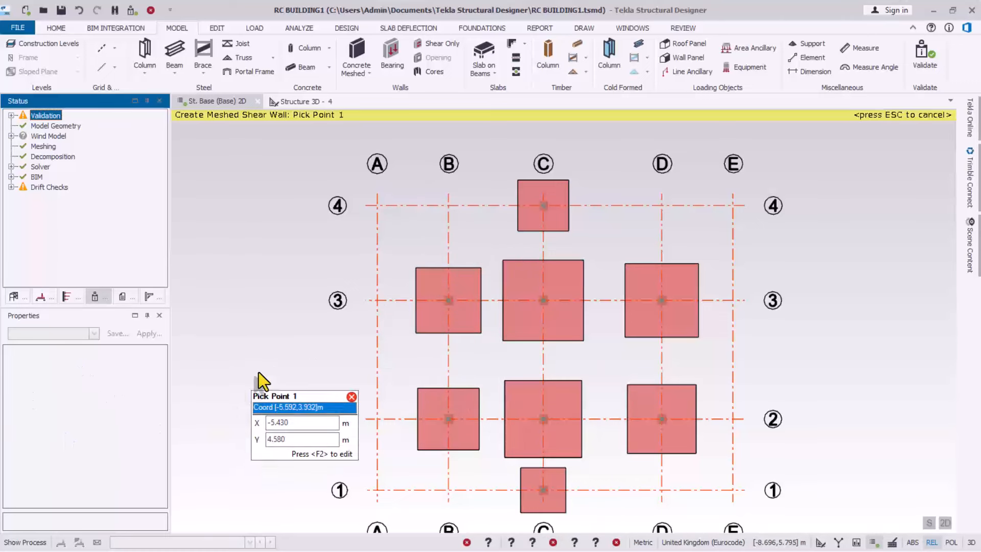
{"action": "left_click", "coordinate": [381, 302]}
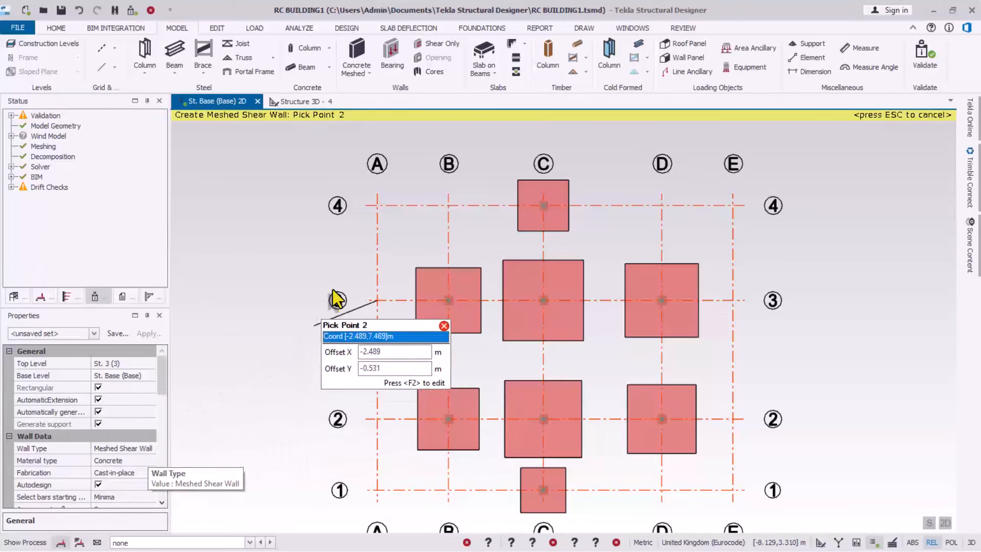
{"action": "left_click", "coordinate": [379, 204]}
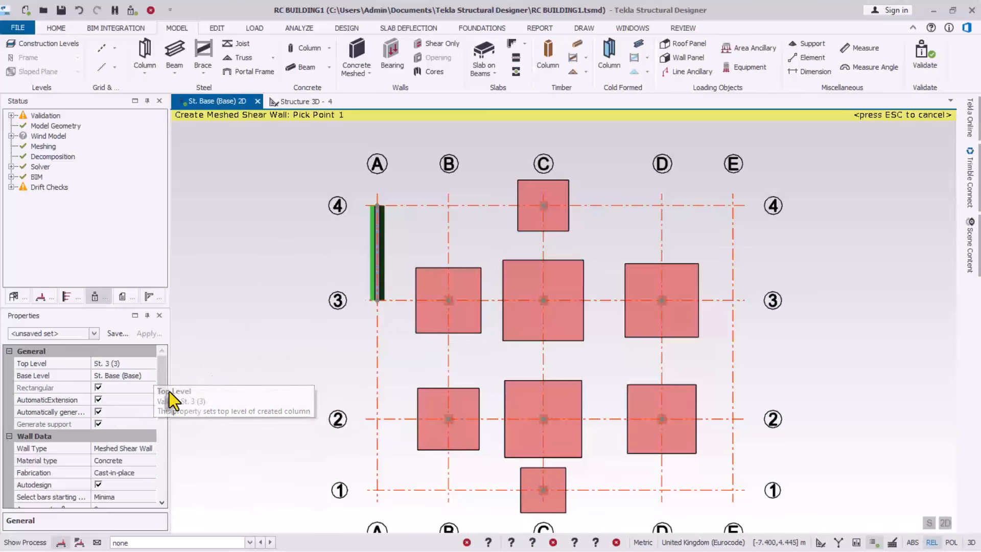
{"action": "key", "text": "Escape"}
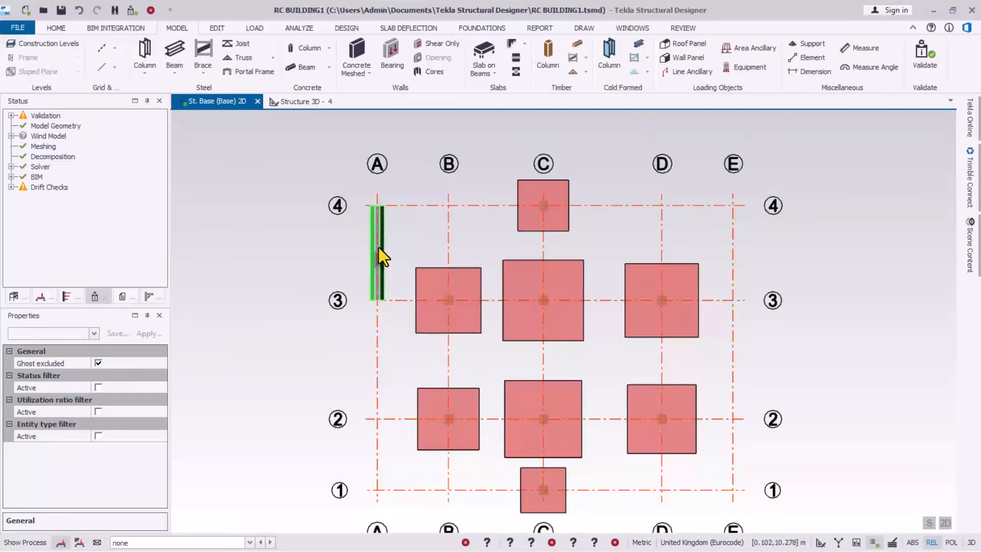
Set the top level of the new wall on grid line A to St. 2 (2).
{"action": "left_click", "coordinate": [379, 247]}
{"action": "left_click", "coordinate": [138, 375]}
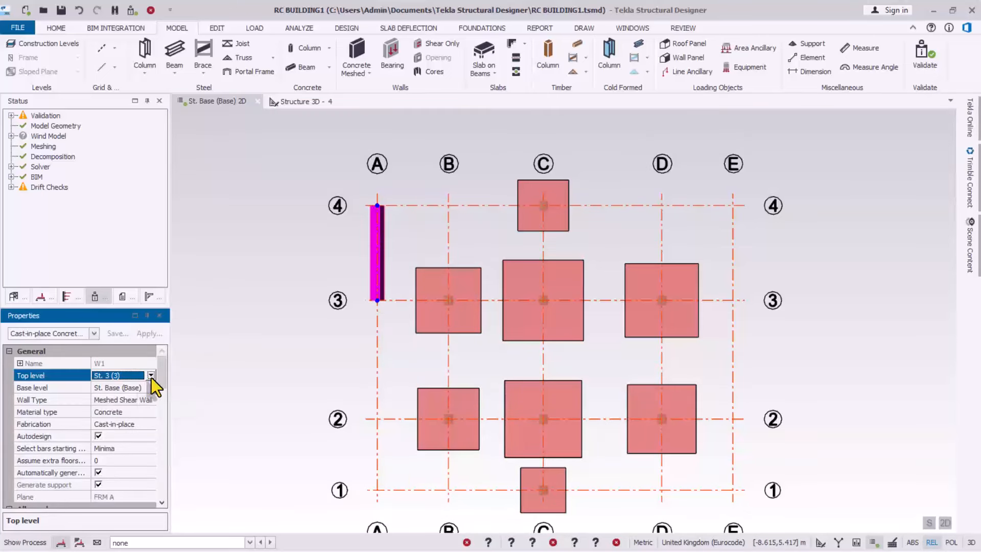
{"action": "left_click", "coordinate": [151, 376]}
{"action": "left_click", "coordinate": [106, 400]}
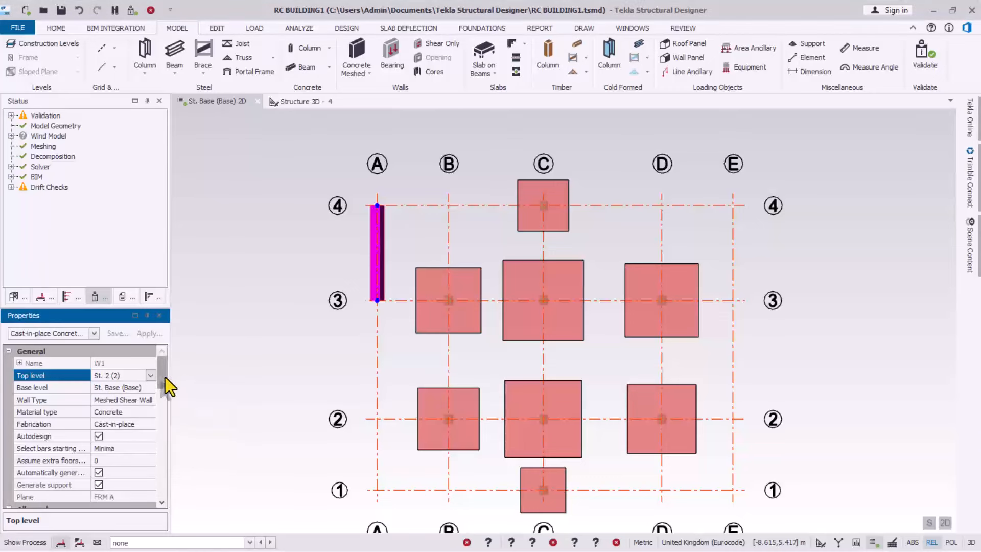
{"action": "left_click_drag", "start_coordinate": [165, 377], "coordinate": [164, 410]}
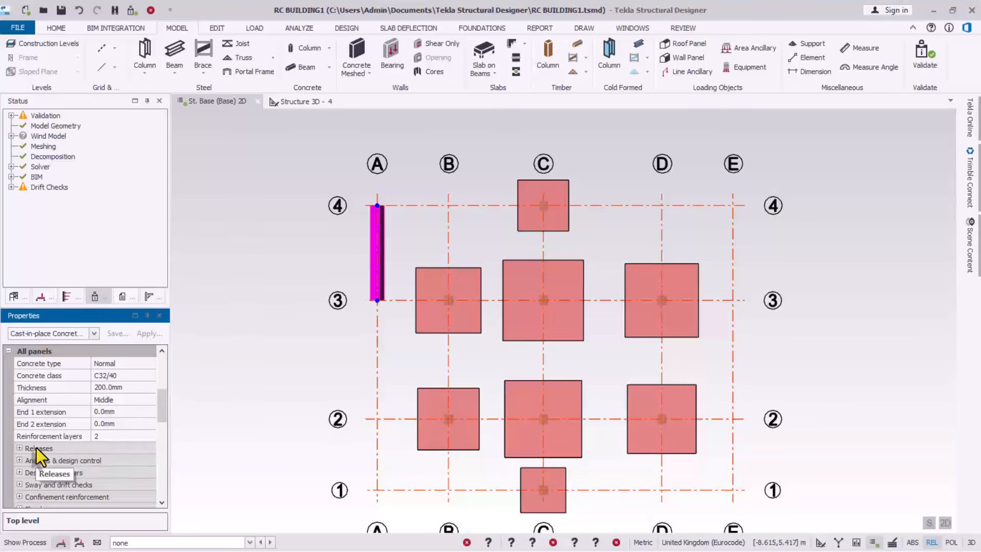
{"action": "left_click_drag", "start_coordinate": [166, 412], "coordinate": [164, 446]}
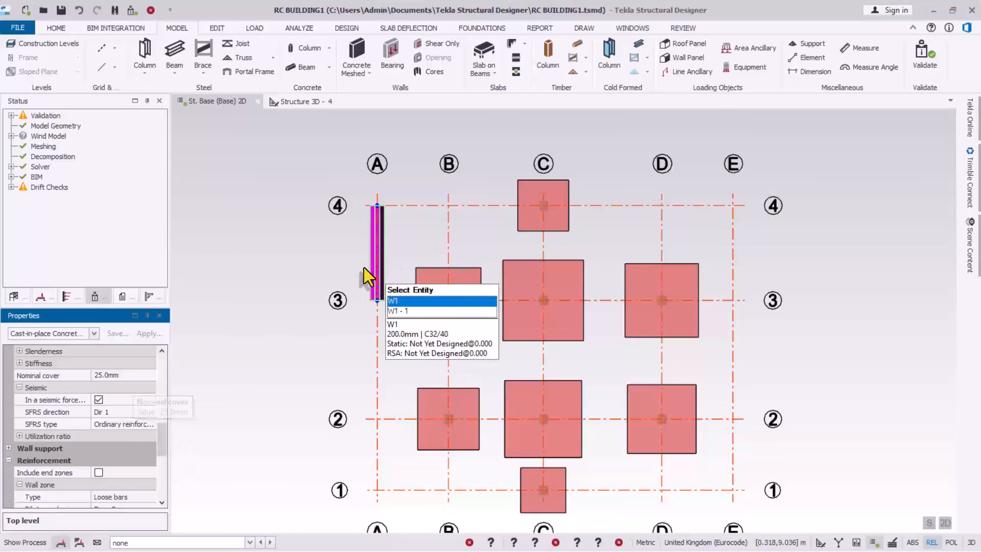
{"action": "left_click", "coordinate": [292, 232]}
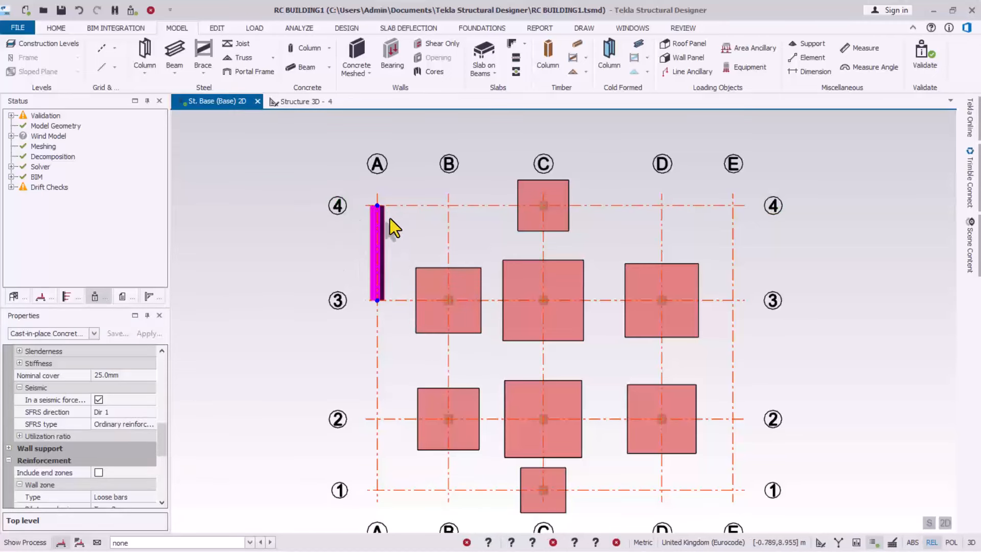
Create a meshed concrete wall with top level St. 2 (2) along grid line 4 from grid A to grid B.
{"action": "left_click", "coordinate": [371, 73]}
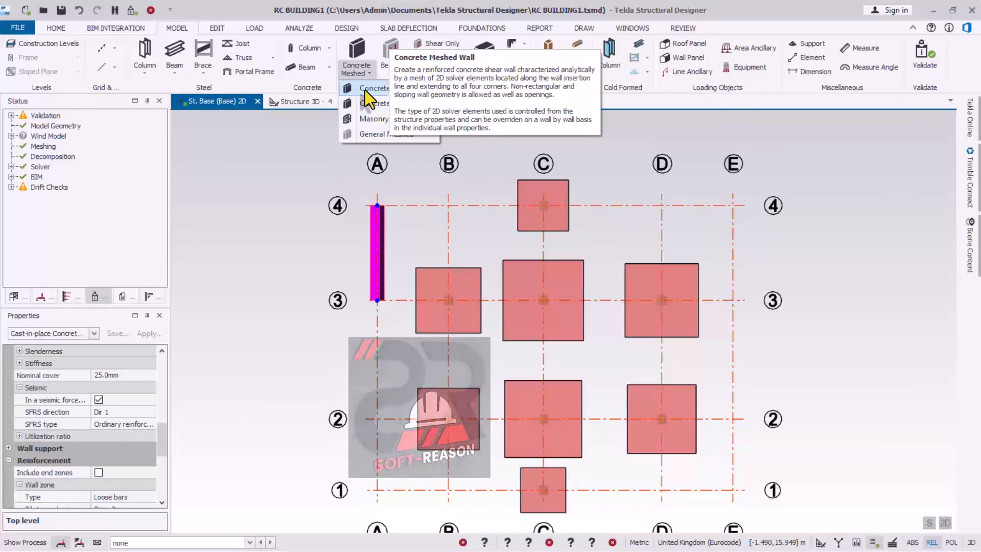
{"action": "left_click", "coordinate": [375, 89]}
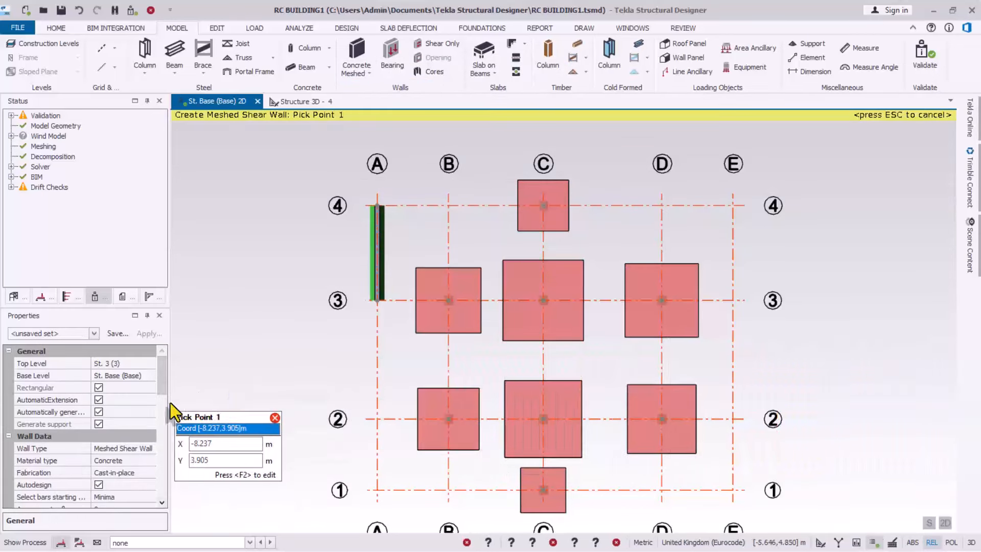
{"action": "left_click", "coordinate": [123, 367]}
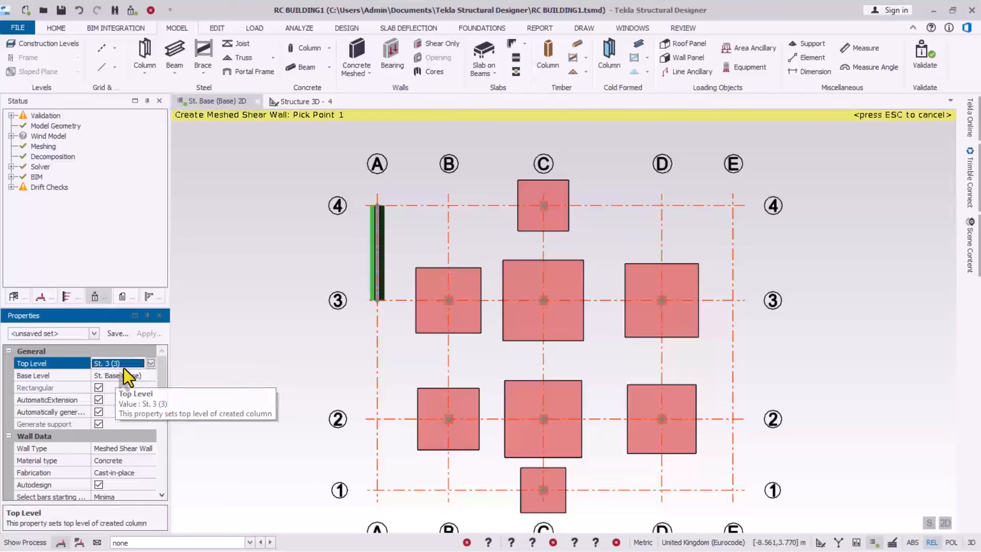
{"action": "left_click", "coordinate": [151, 366]}
{"action": "left_click", "coordinate": [146, 378]}
{"action": "left_click_drag", "start_coordinate": [156, 378], "coordinate": [154, 447]}
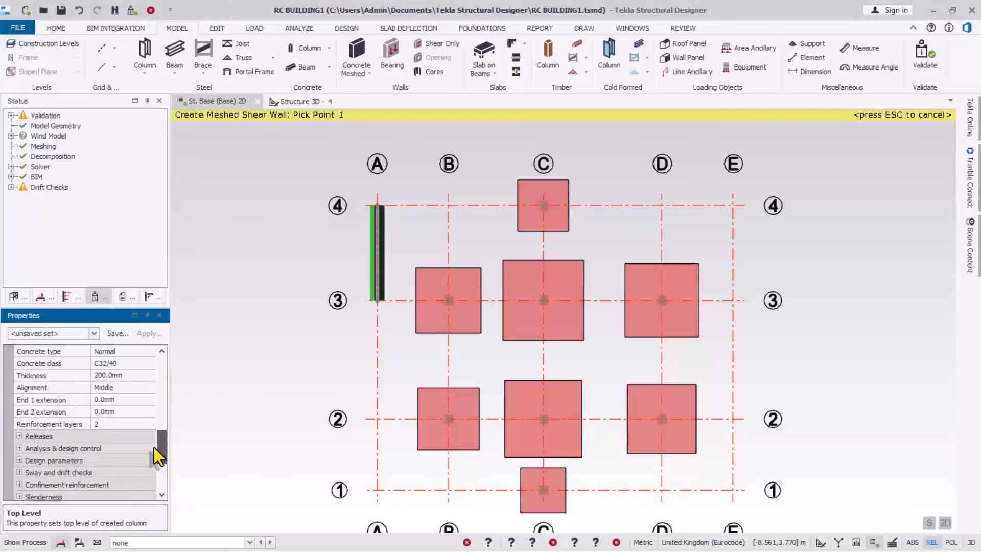
{"action": "left_click", "coordinate": [377, 206]}
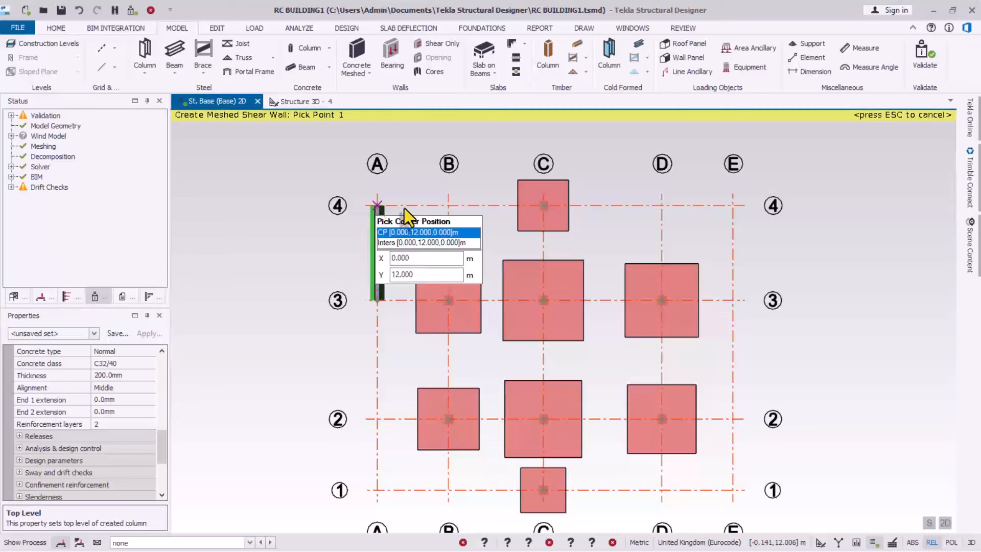
{"action": "left_click", "coordinate": [449, 205]}
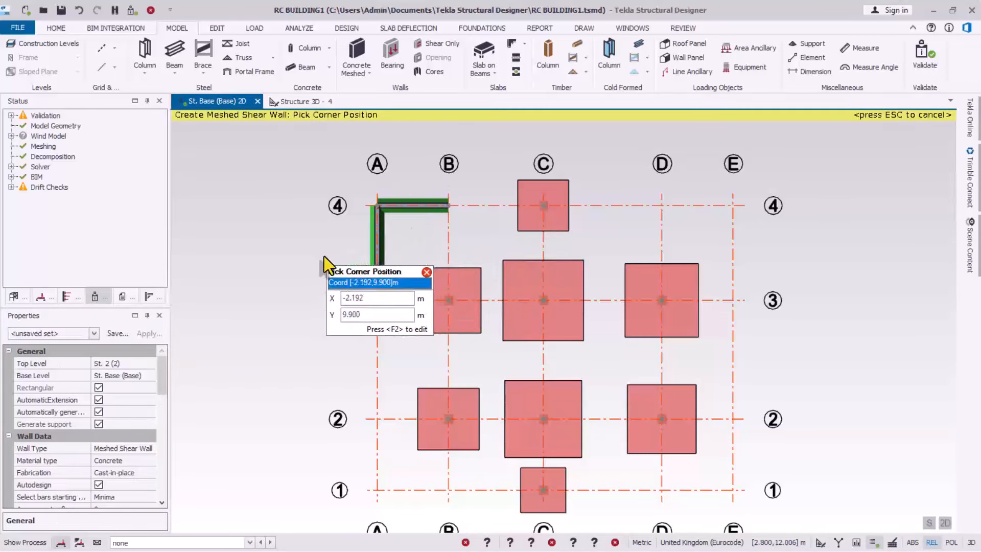
Create meshed concrete walls around corner E/4, from D/4 to E/4 and from E/4 to E/3.
{"action": "left_click", "coordinate": [661, 206]}
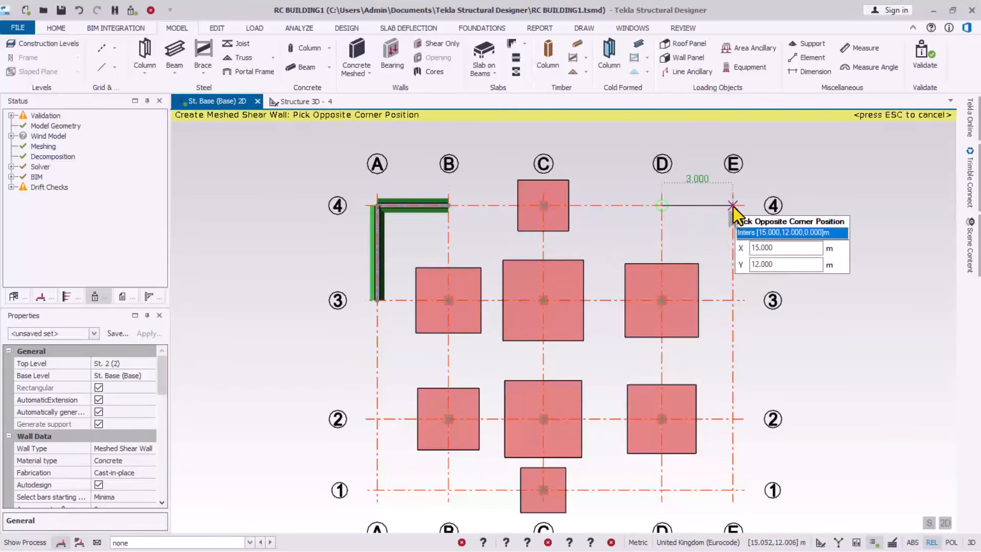
{"action": "left_click", "coordinate": [732, 206]}
{"action": "left_click", "coordinate": [732, 205]}
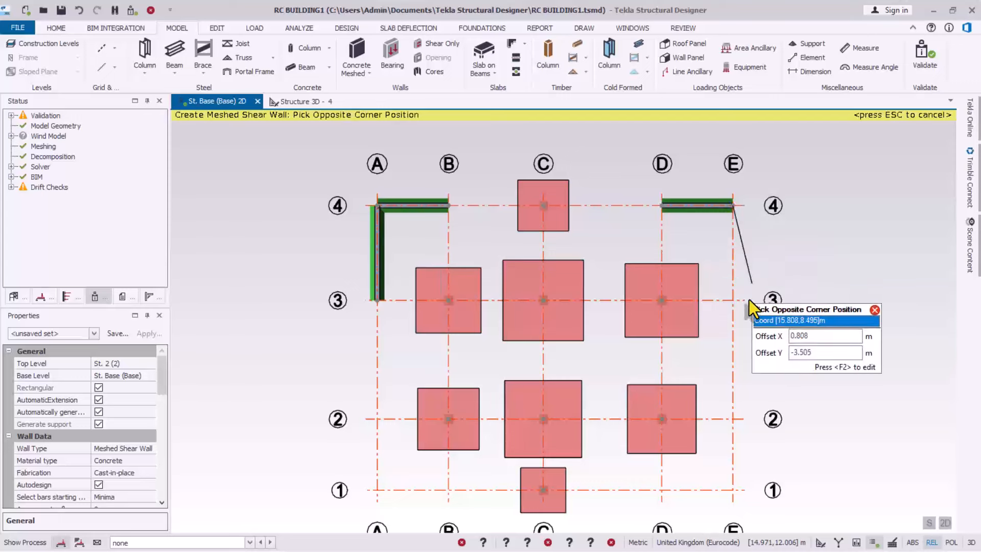
{"action": "left_click", "coordinate": [732, 300]}
Create meshed concrete walls around corner E/1, from E/2 to E/1 and from E/1 to D/1.
{"action": "scroll", "coordinate": [654, 164], "scroll_direction": "down", "scroll_amount": 2}
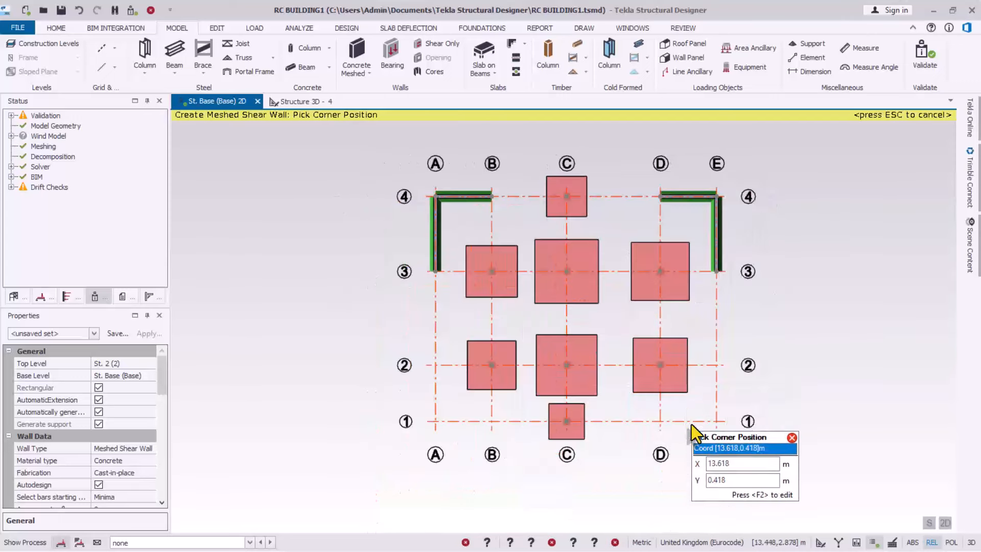
{"action": "scroll", "coordinate": [690, 426], "scroll_direction": "up", "scroll_amount": 2}
{"action": "left_click", "coordinate": [726, 349]}
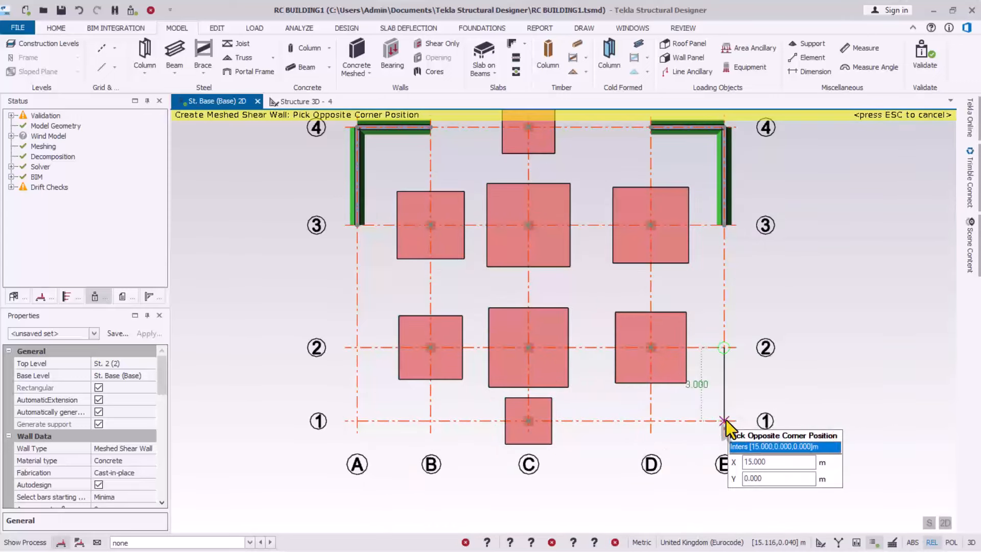
{"action": "left_click", "coordinate": [724, 420]}
{"action": "left_click", "coordinate": [724, 421]}
{"action": "left_click", "coordinate": [650, 421]}
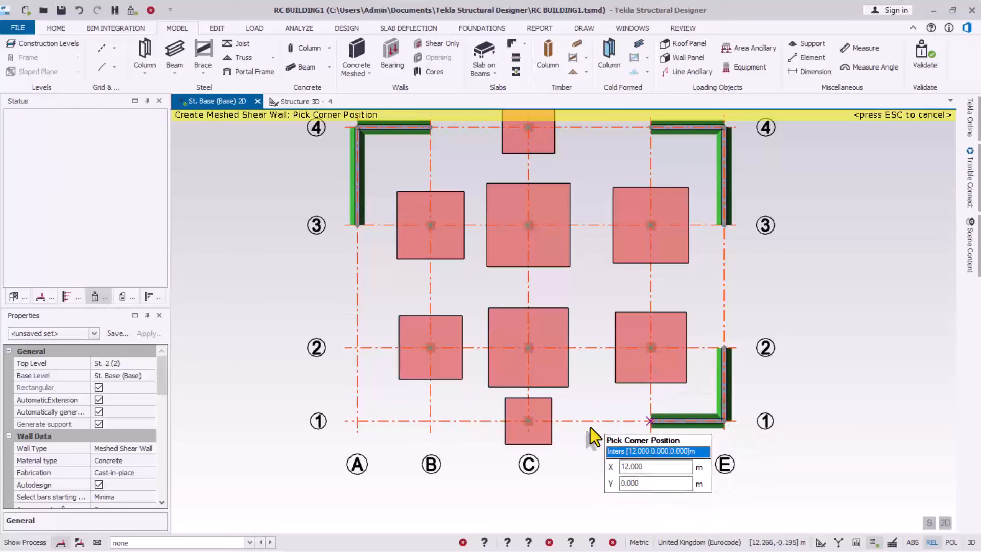
Create meshed concrete walls around corner A/1, from B/1 to A/1 and from A/1 to A/2, and end the wall command.
{"action": "left_click", "coordinate": [357, 422]}
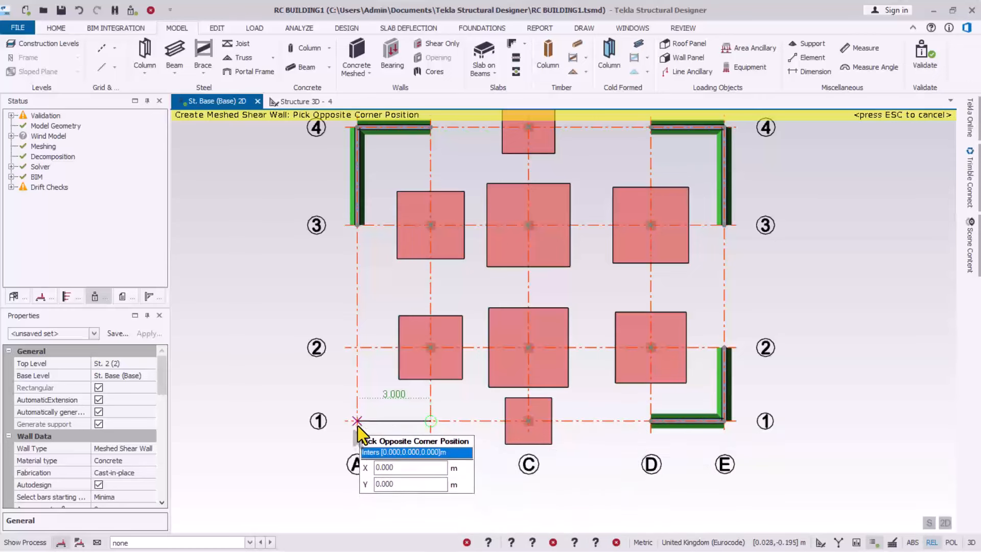
{"action": "left_click", "coordinate": [358, 425]}
{"action": "left_click", "coordinate": [358, 425]}
{"action": "left_click", "coordinate": [360, 350]}
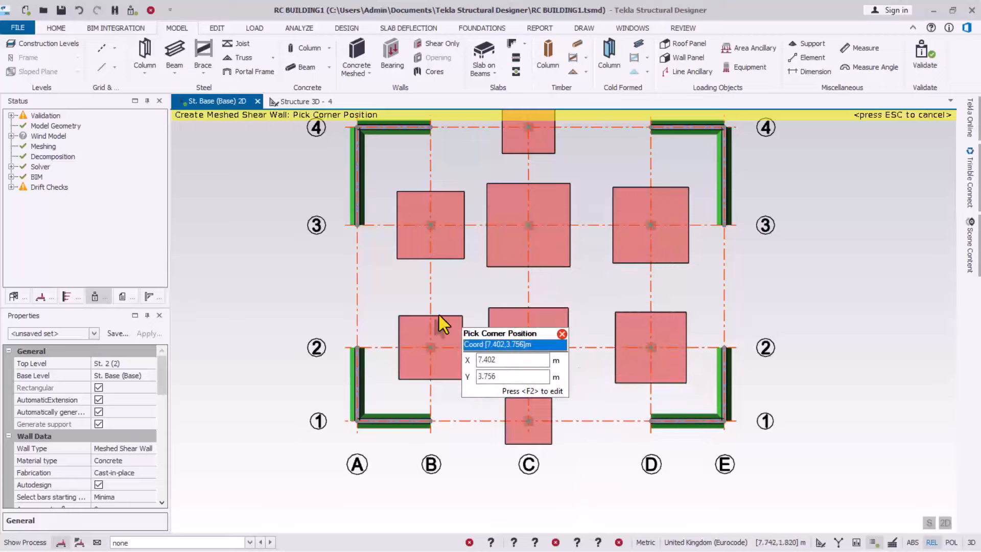
{"action": "scroll", "coordinate": [440, 323], "scroll_direction": "down", "scroll_amount": 1}
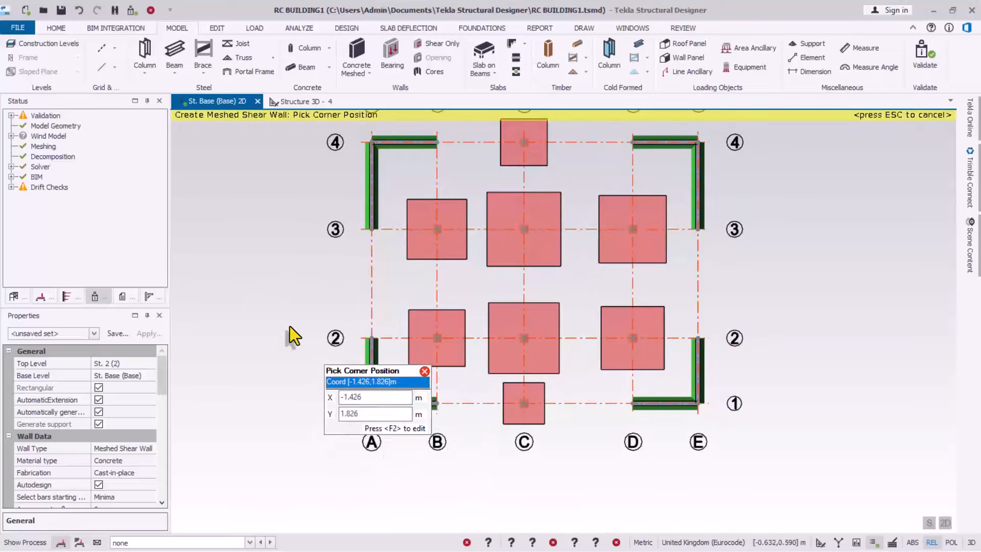
{"action": "key", "text": "Escape"}
Examine the corner shear walls and the gaps between them in the Structure 3D view.
{"action": "left_click", "coordinate": [295, 106]}
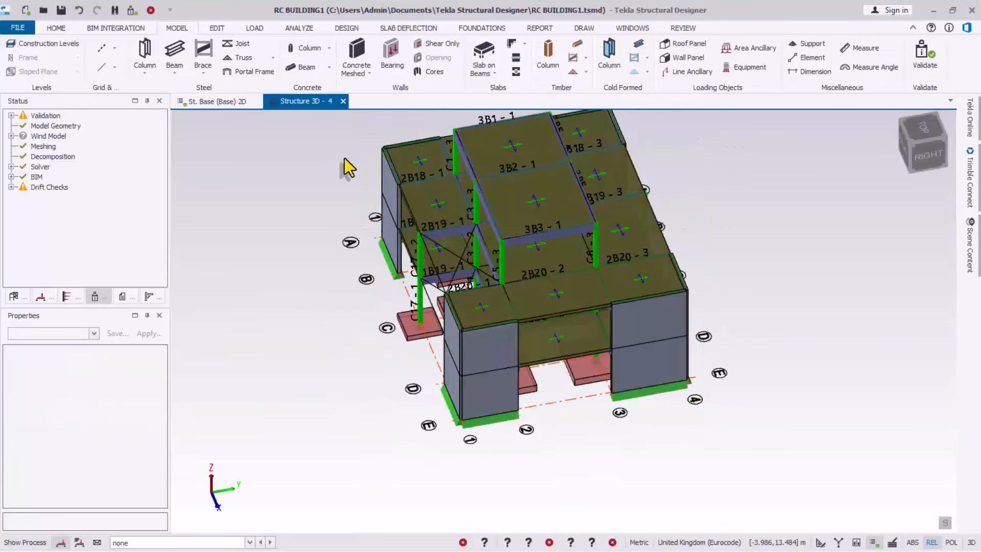
{"action": "scroll", "coordinate": [482, 413], "scroll_direction": "up", "scroll_amount": 1}
{"action": "right_click_drag", "start_coordinate": [600, 374], "coordinate": [360, 338]}
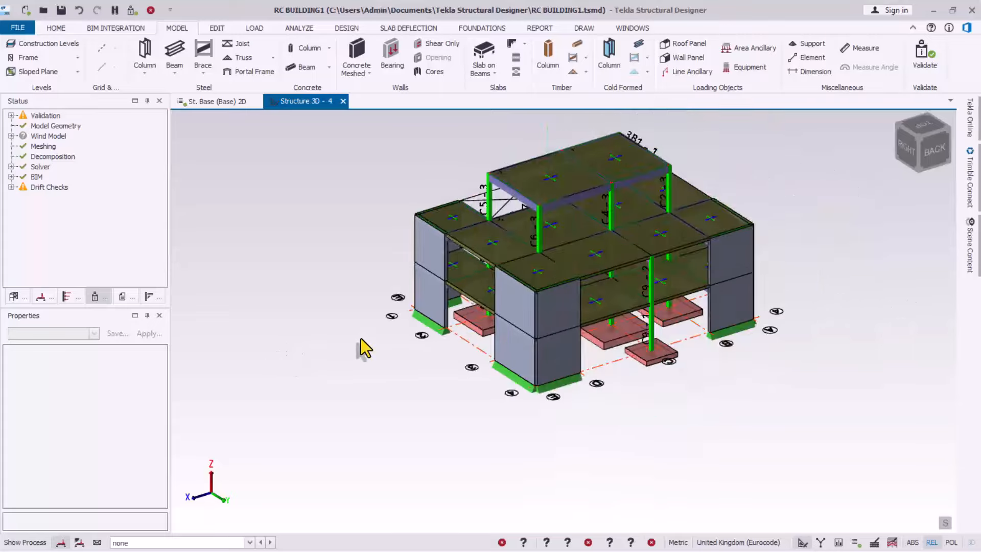
{"action": "scroll", "coordinate": [726, 258], "scroll_direction": "up", "scroll_amount": 1}
{"action": "scroll", "coordinate": [782, 337], "scroll_direction": "up", "scroll_amount": 4}
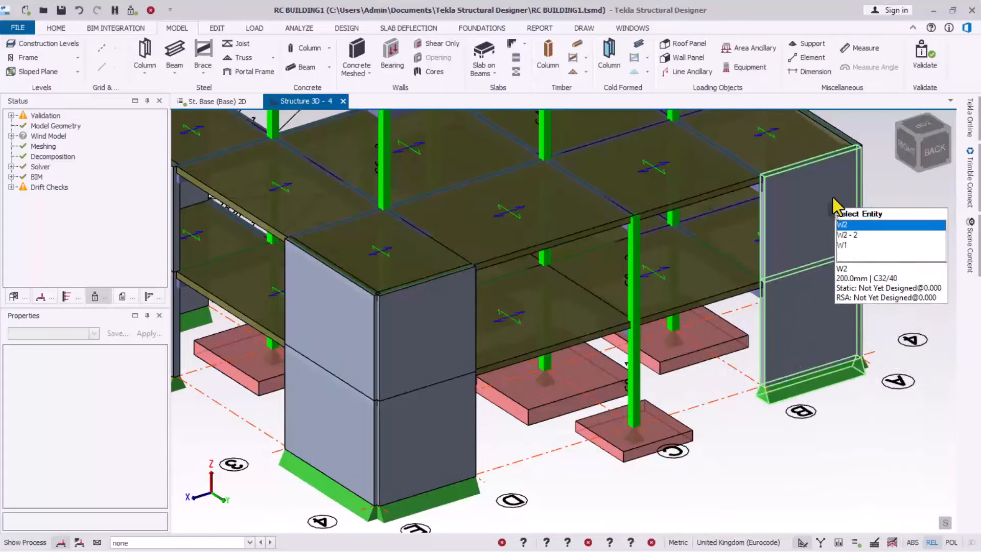
{"action": "scroll", "coordinate": [460, 266], "scroll_direction": "down", "scroll_amount": 5}
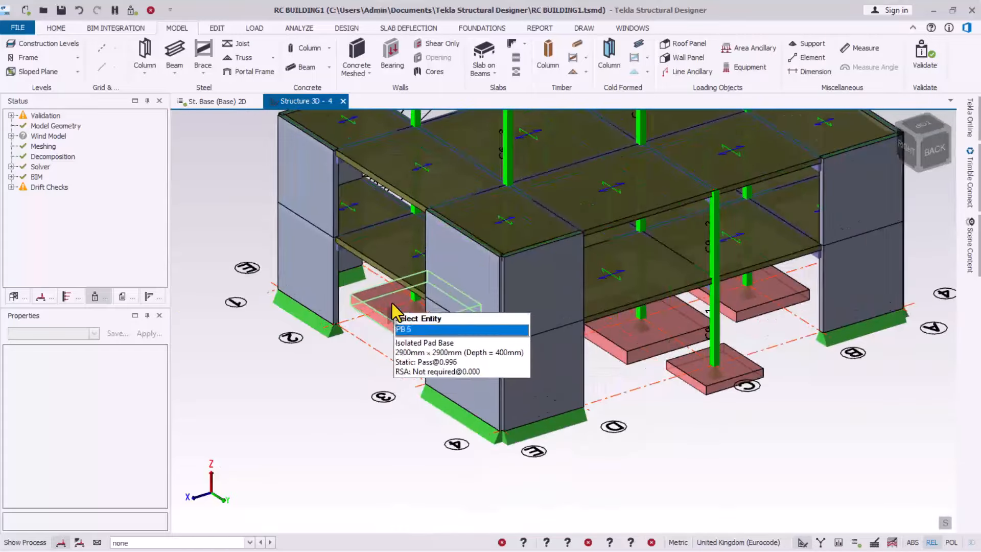
{"action": "scroll", "coordinate": [382, 416], "scroll_direction": "down", "scroll_amount": 1}
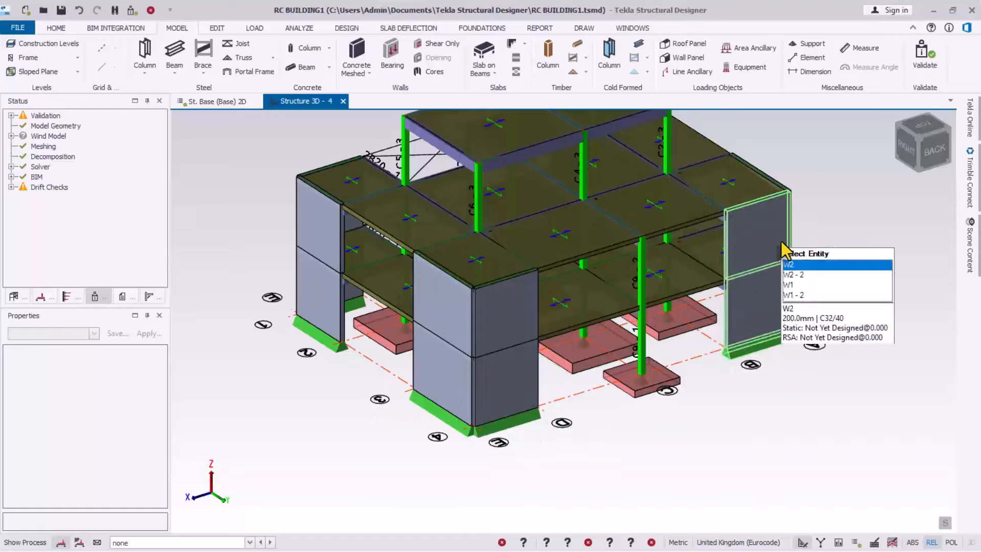
{"action": "scroll", "coordinate": [492, 372], "scroll_direction": "up", "scroll_amount": 3}
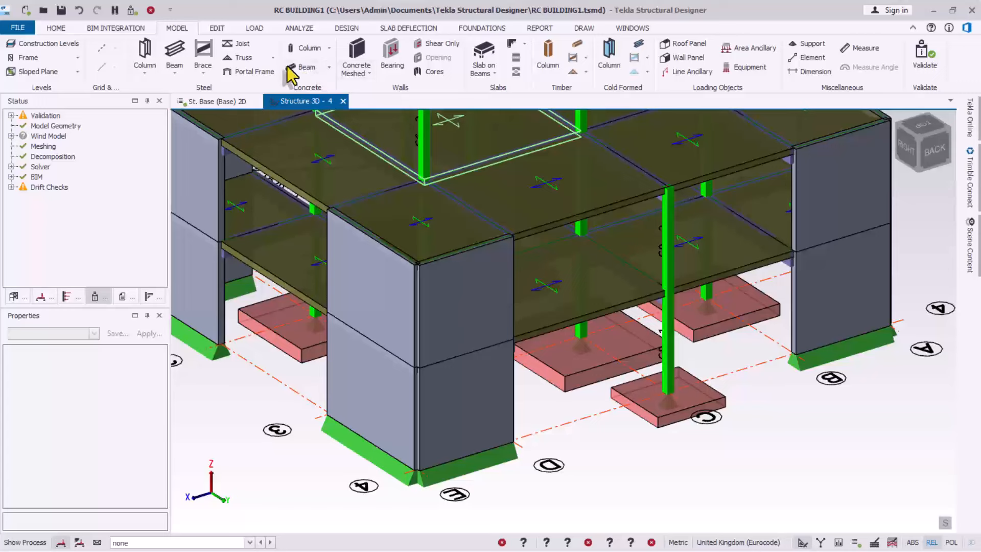
Create 225x450 cast-in-place concrete beams along grid line 4 between the walls at grids D and B, at the first and second levels.
{"action": "left_click", "coordinate": [330, 67]}
{"action": "left_click", "coordinate": [309, 97]}
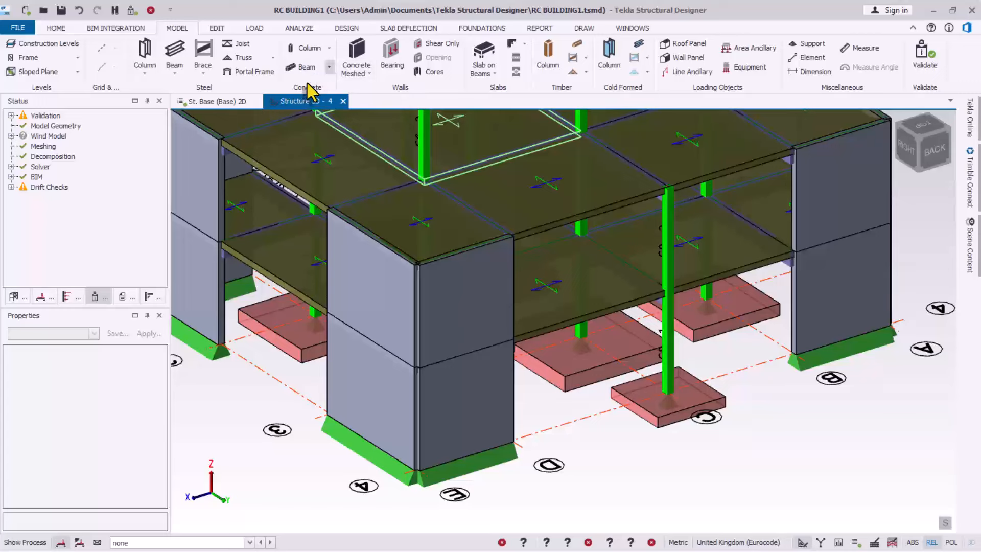
{"action": "left_click_drag", "start_coordinate": [159, 387], "coordinate": [159, 412]}
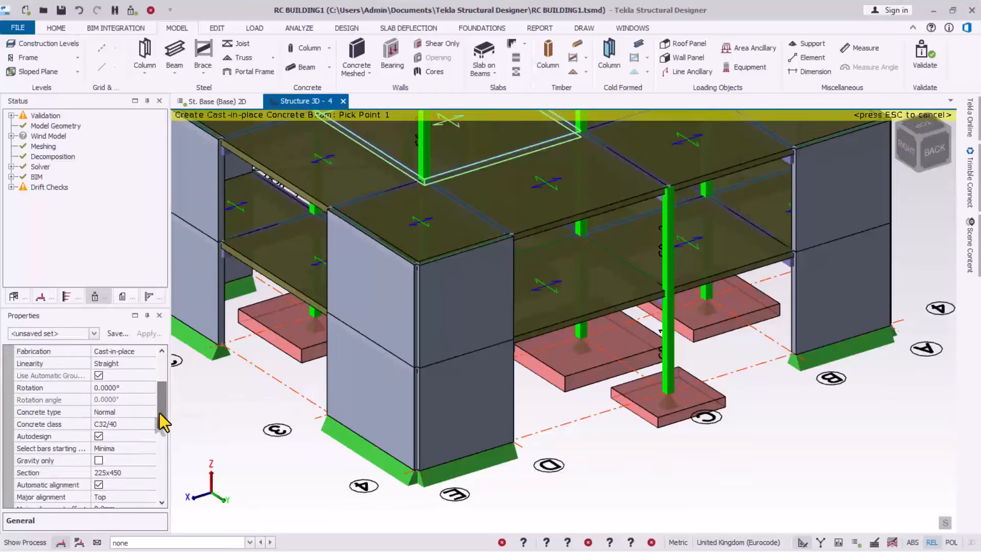
{"action": "left_click", "coordinate": [102, 473]}
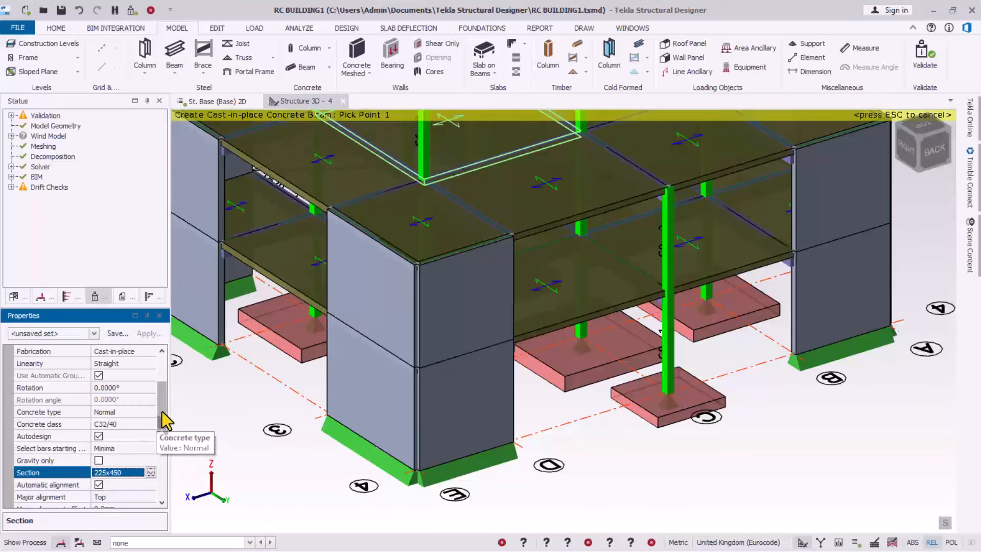
{"action": "left_click_drag", "start_coordinate": [162, 412], "coordinate": [154, 385]}
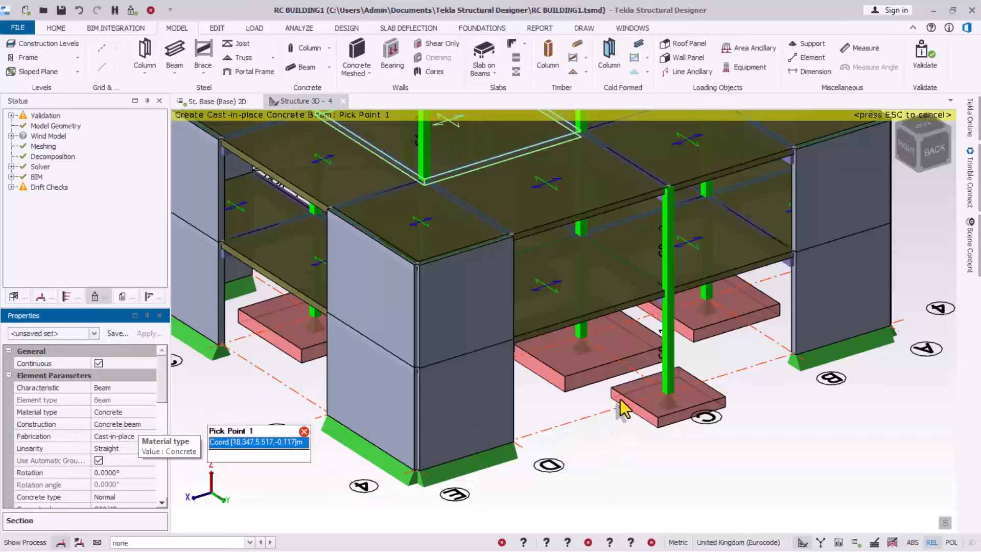
{"action": "left_click", "coordinate": [513, 348]}
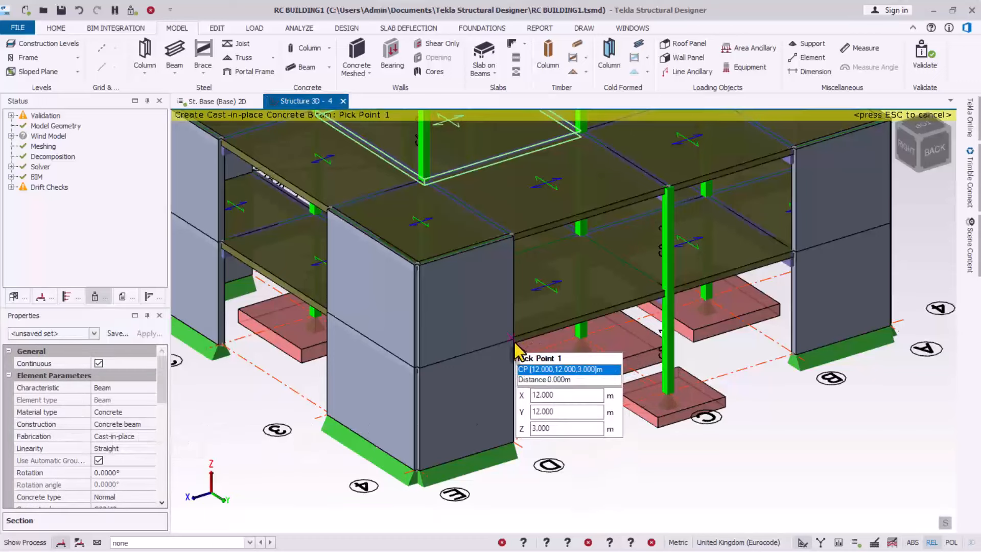
{"action": "left_click", "coordinate": [799, 255]}
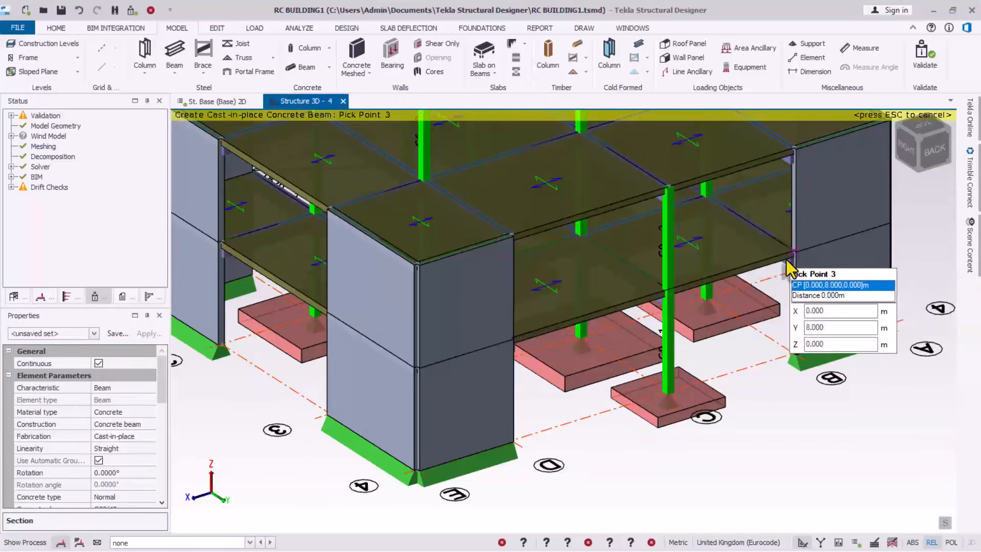
{"action": "left_click", "coordinate": [510, 336]}
{"action": "scroll", "coordinate": [803, 276], "scroll_direction": "up", "scroll_amount": 2}
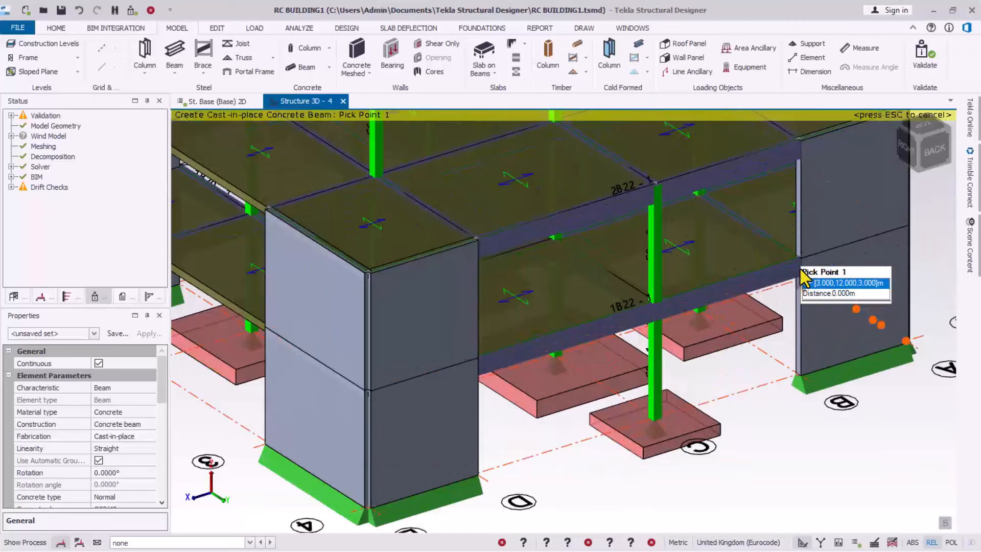
{"action": "scroll", "coordinate": [648, 333], "scroll_direction": "up", "scroll_amount": 2}
{"action": "scroll", "coordinate": [615, 373], "scroll_direction": "down", "scroll_amount": 2}
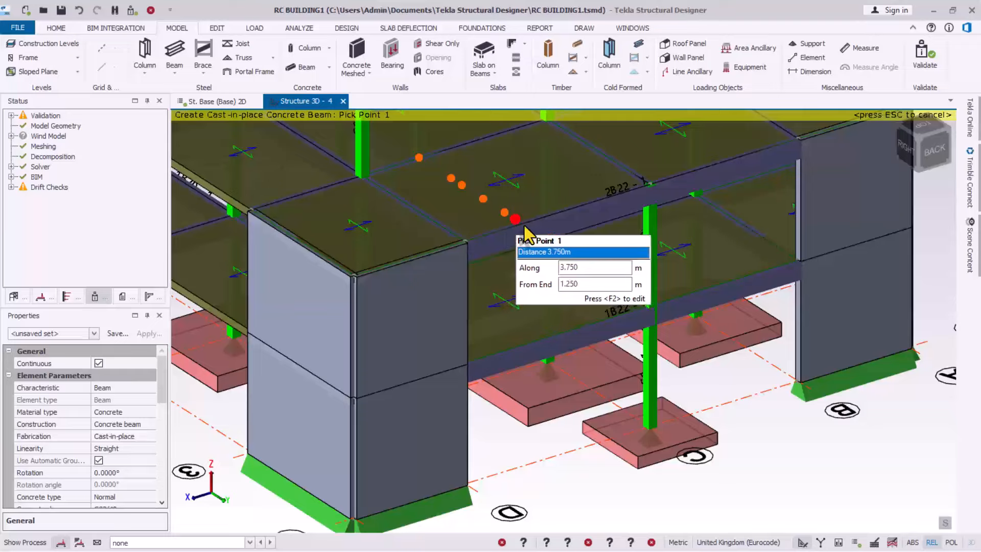
Create cast-in-place concrete beams along grid line E between the walls at grids 2 and 3, at the first and second levels.
{"action": "scroll", "coordinate": [713, 267], "scroll_direction": "down", "scroll_amount": 2}
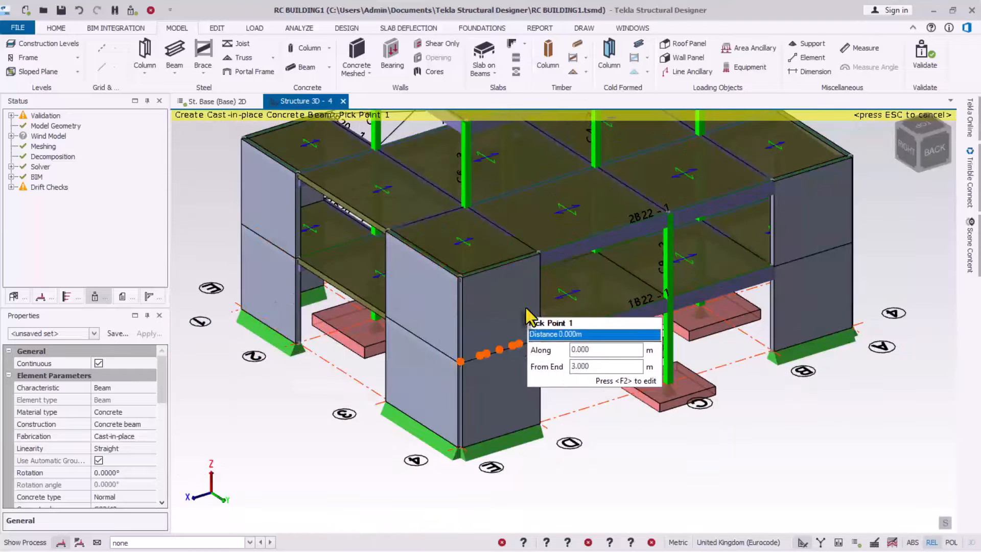
{"action": "scroll", "coordinate": [460, 383], "scroll_direction": "down", "scroll_amount": 1}
{"action": "middle_click_drag", "start_coordinate": [416, 388], "coordinate": [509, 429]}
{"action": "right_click_drag", "start_coordinate": [501, 430], "coordinate": [869, 419]}
{"action": "scroll", "coordinate": [765, 382], "scroll_direction": "up", "scroll_amount": 3}
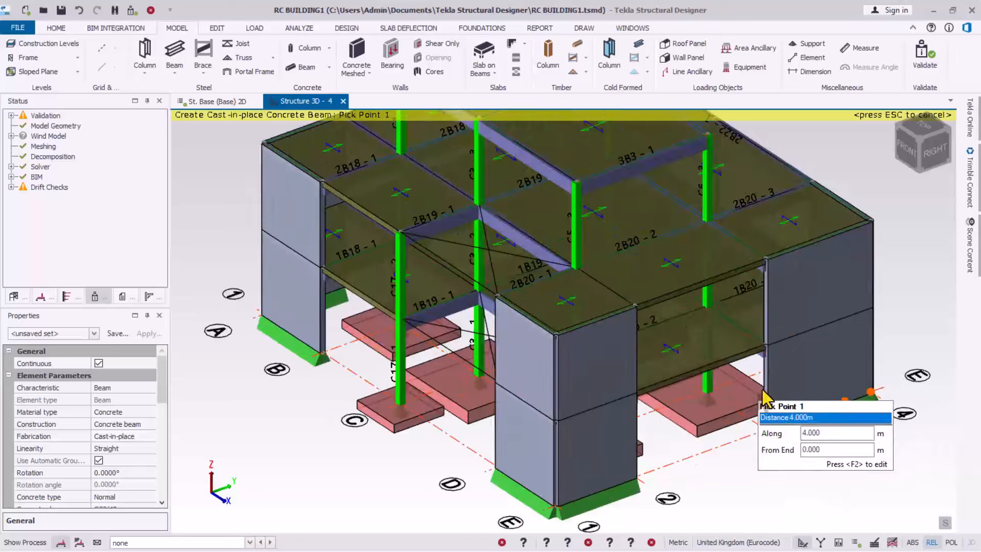
{"action": "left_click", "coordinate": [599, 396]}
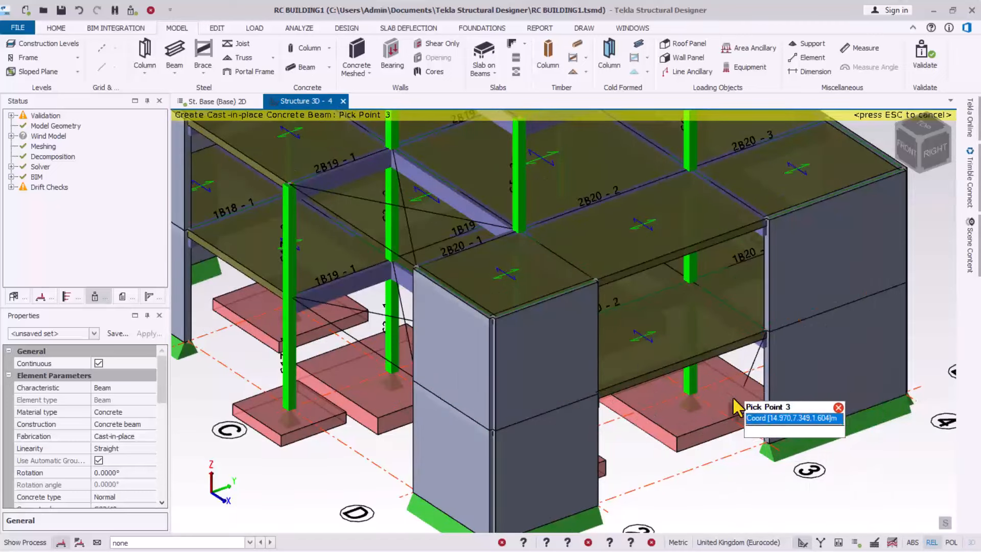
{"action": "left_click", "coordinate": [595, 396]}
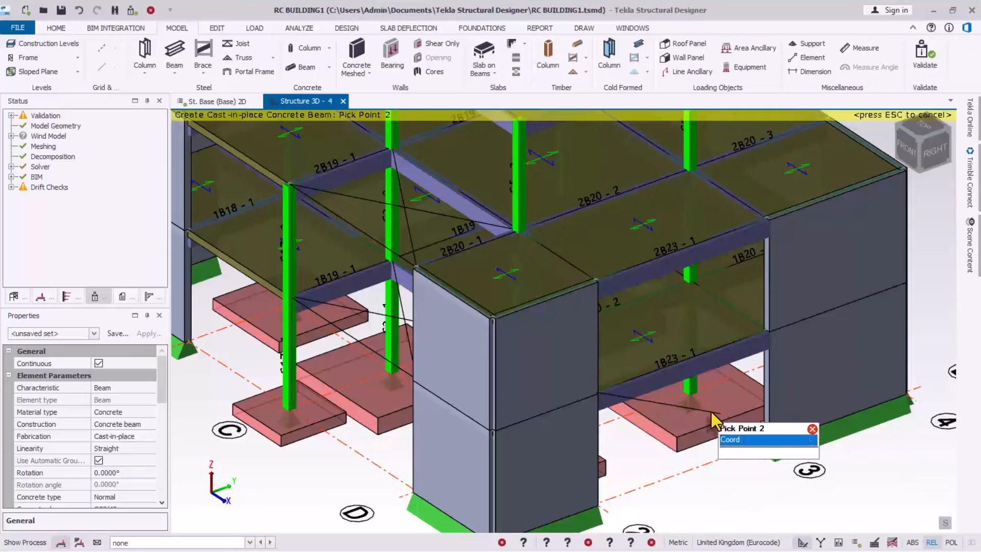
Create cast-in-place concrete beams along grid line 1 from the wall at grid B through the column at C to the wall at D, at both levels.
{"action": "key", "text": "Escape"}
{"action": "scroll", "coordinate": [772, 260], "scroll_direction": "down", "scroll_amount": 1}
{"action": "scroll", "coordinate": [342, 376], "scroll_direction": "down", "scroll_amount": 1}
{"action": "right_click_drag", "start_coordinate": [287, 376], "coordinate": [627, 376]}
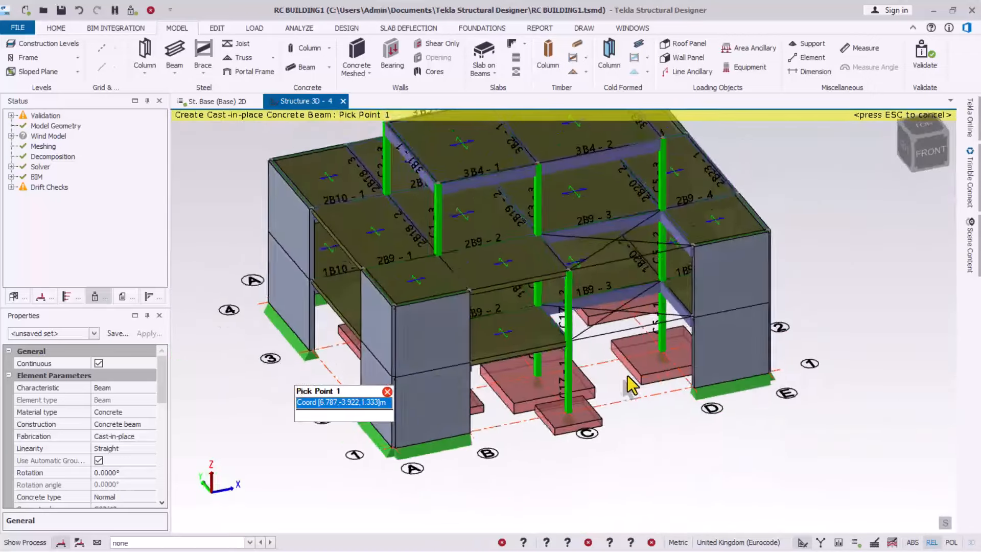
{"action": "scroll", "coordinate": [715, 398], "scroll_direction": "up", "scroll_amount": 2}
{"action": "left_click", "coordinate": [616, 388]}
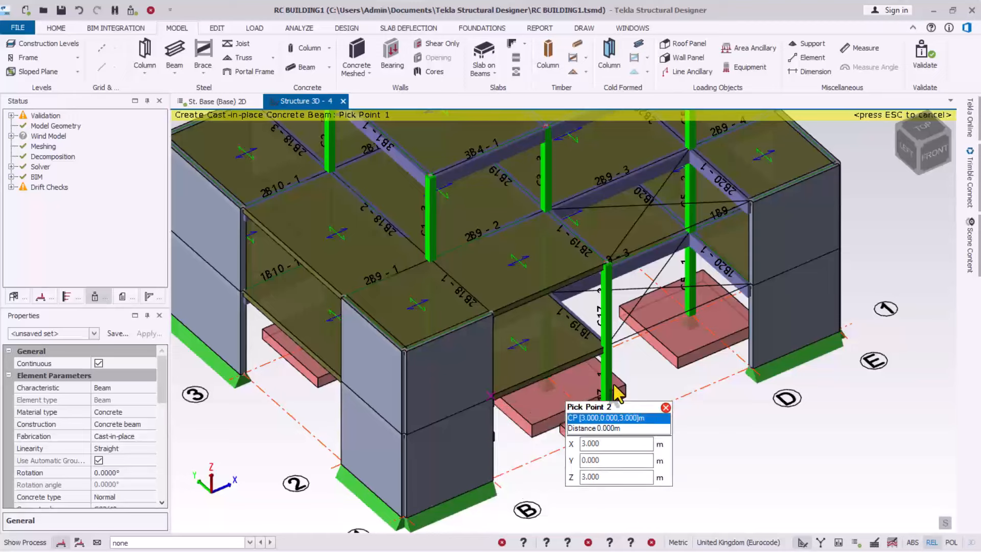
{"action": "left_click", "coordinate": [618, 351]}
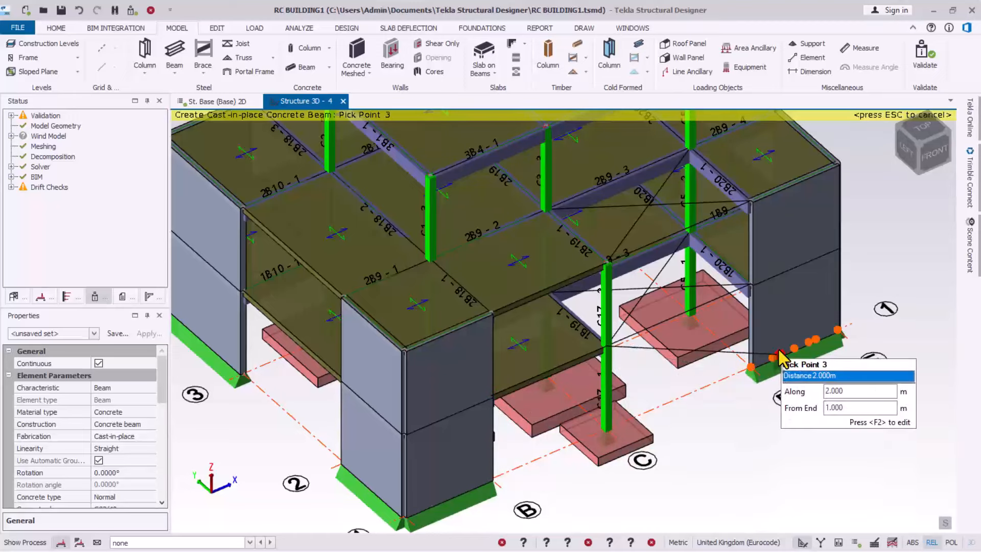
{"action": "double_click", "coordinate": [758, 289]}
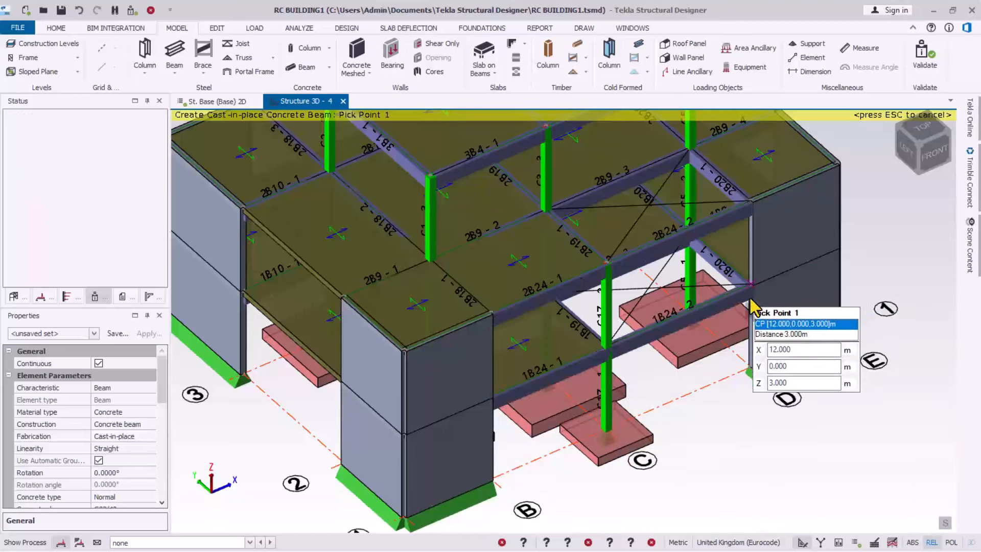
Create cast-in-place concrete beams along grid line A between the walls at grids 3 and 2, at the first and second levels, and end the command.
{"action": "scroll", "coordinate": [378, 429], "scroll_direction": "down", "scroll_amount": 2}
{"action": "right_click_drag", "start_coordinate": [258, 445], "coordinate": [612, 420]}
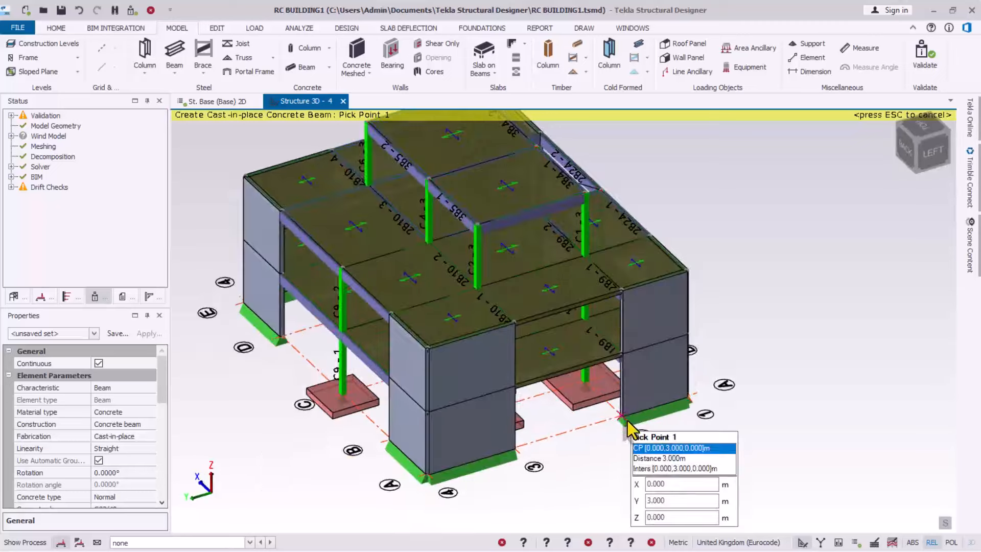
{"action": "scroll", "coordinate": [507, 394], "scroll_direction": "up", "scroll_amount": 3}
{"action": "left_click", "coordinate": [480, 378]}
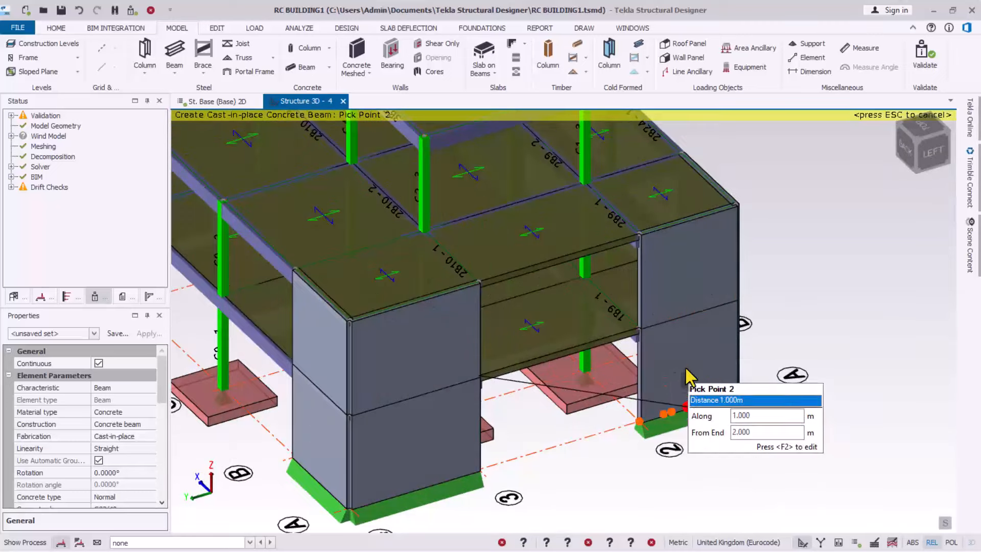
{"action": "left_click", "coordinate": [647, 335]}
{"action": "scroll", "coordinate": [710, 258], "scroll_direction": "down", "scroll_amount": 3}
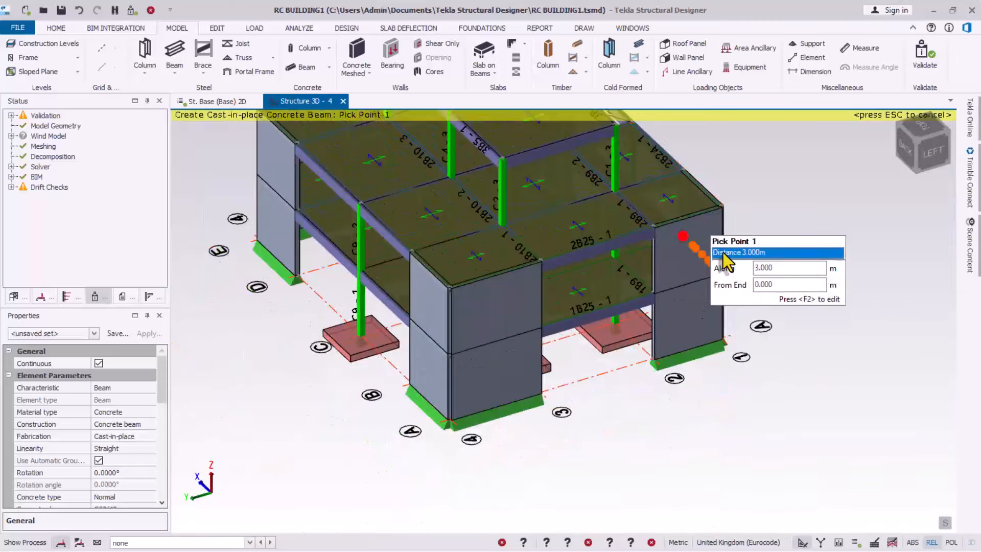
{"action": "key", "text": "Escape"}
Validate the model and expand its general warnings down to the member intersection entries.
{"action": "scroll", "coordinate": [602, 422], "scroll_direction": "up", "scroll_amount": 4}
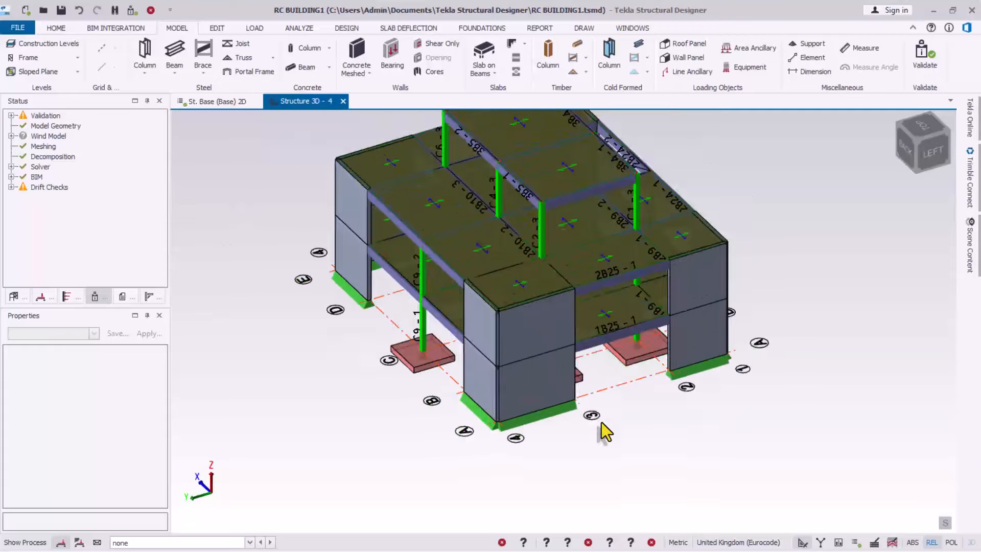
{"action": "scroll", "coordinate": [585, 464], "scroll_direction": "down", "scroll_amount": 1}
{"action": "right_click_drag", "start_coordinate": [603, 425], "coordinate": [377, 380]}
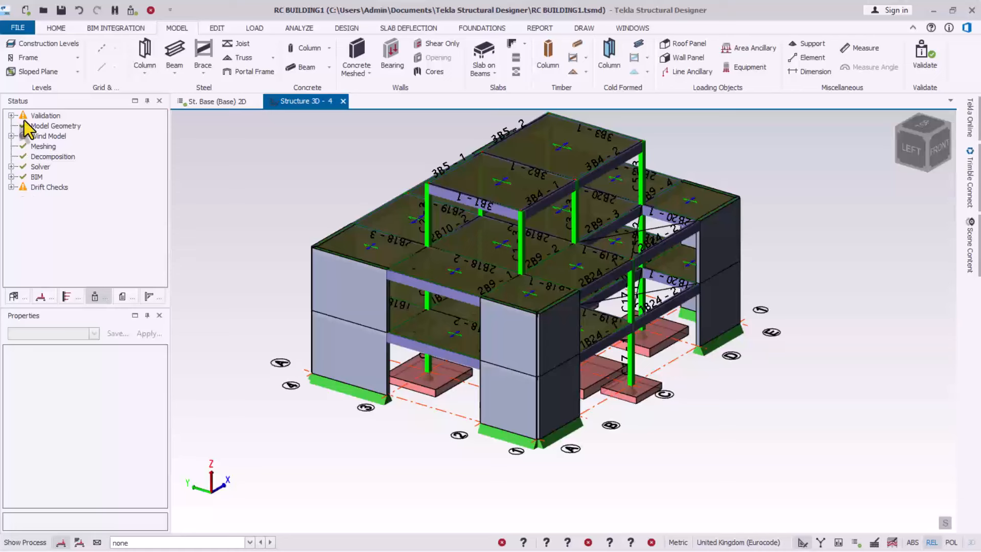
{"action": "left_click", "coordinate": [131, 11]}
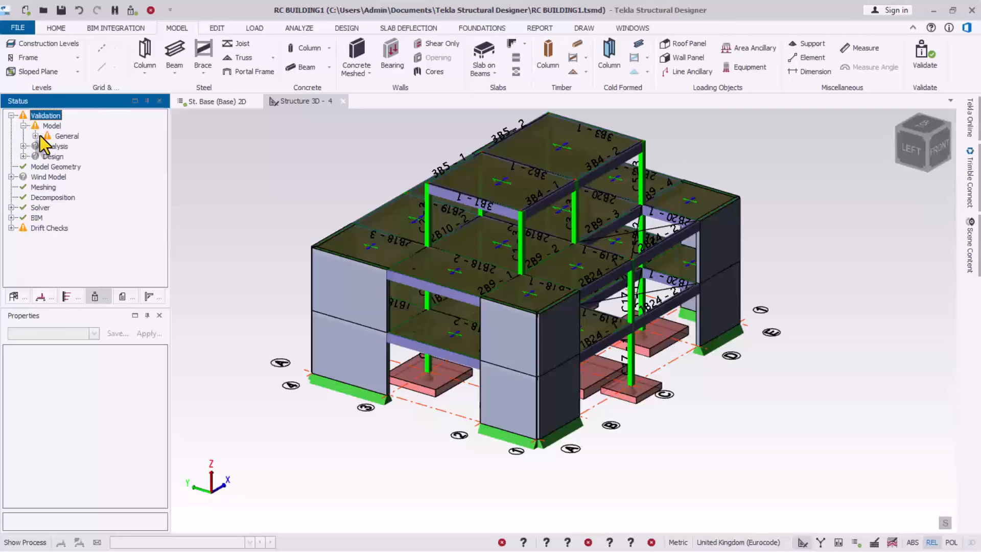
{"action": "left_click", "coordinate": [36, 136]}
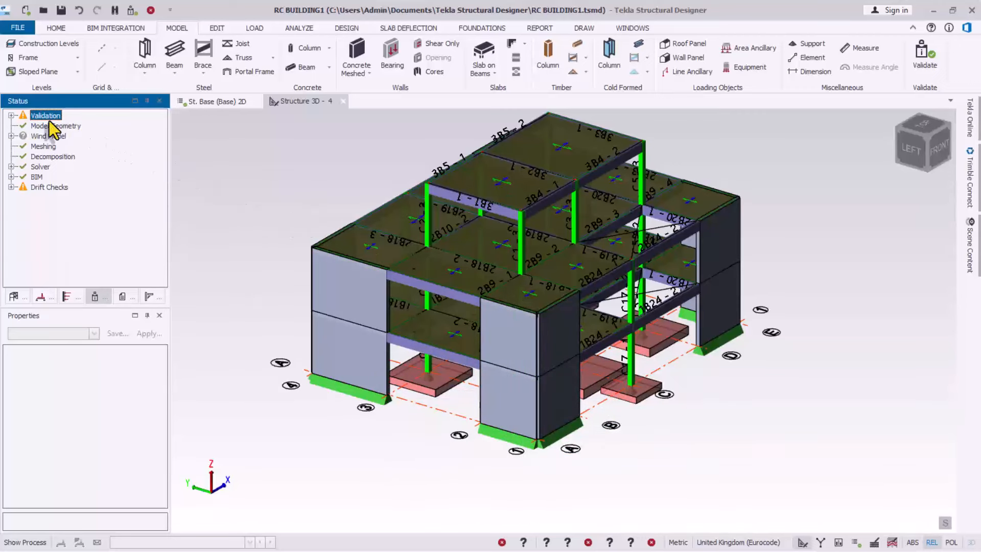
{"action": "left_click", "coordinate": [11, 116]}
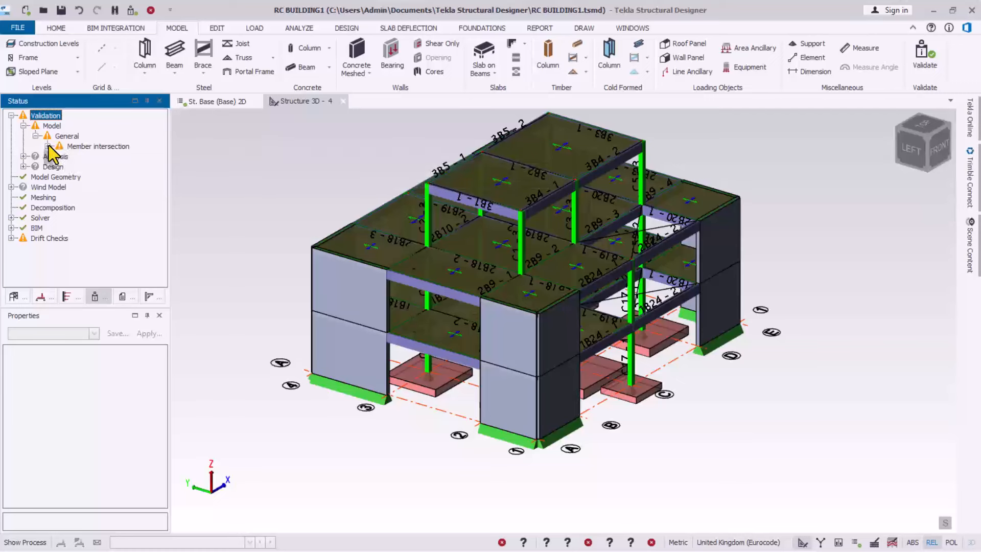
{"action": "left_click", "coordinate": [76, 156]}
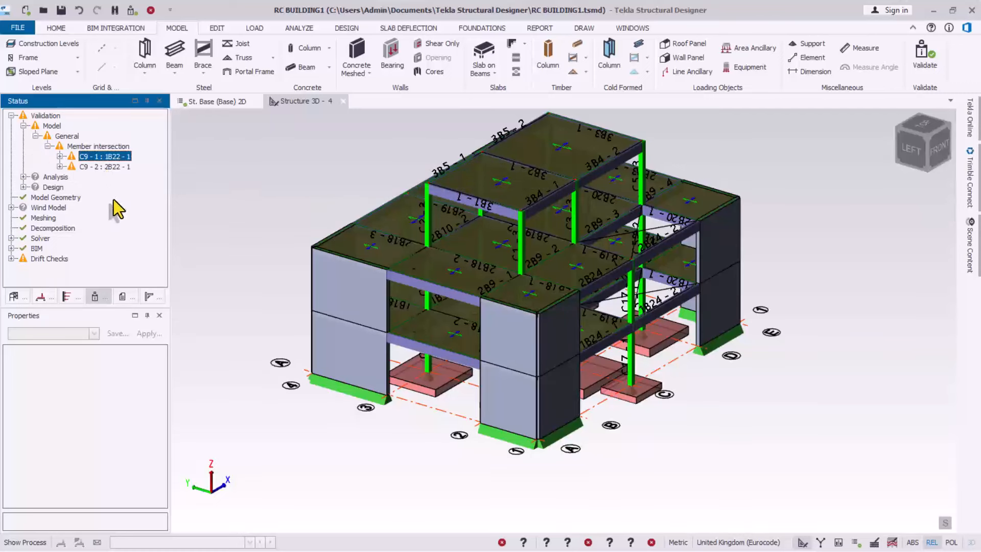
Locate column C9 in the 3D view from the member intersection warning between C9 and beam 1B22.
{"action": "left_click", "coordinate": [60, 157]}
{"action": "left_click", "coordinate": [96, 167]}
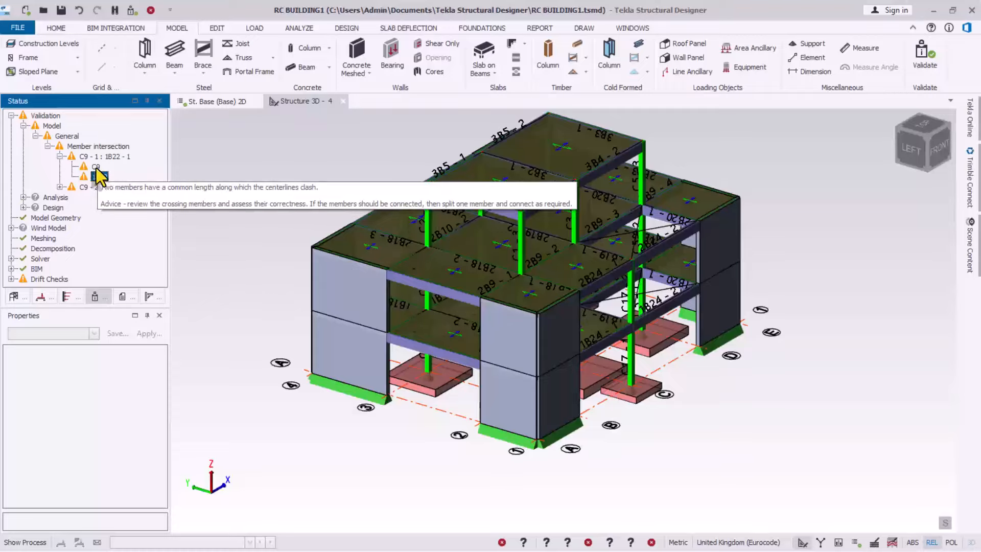
{"action": "double_click", "coordinate": [96, 167]}
{"action": "mouse_move", "coordinate": [471, 345]}
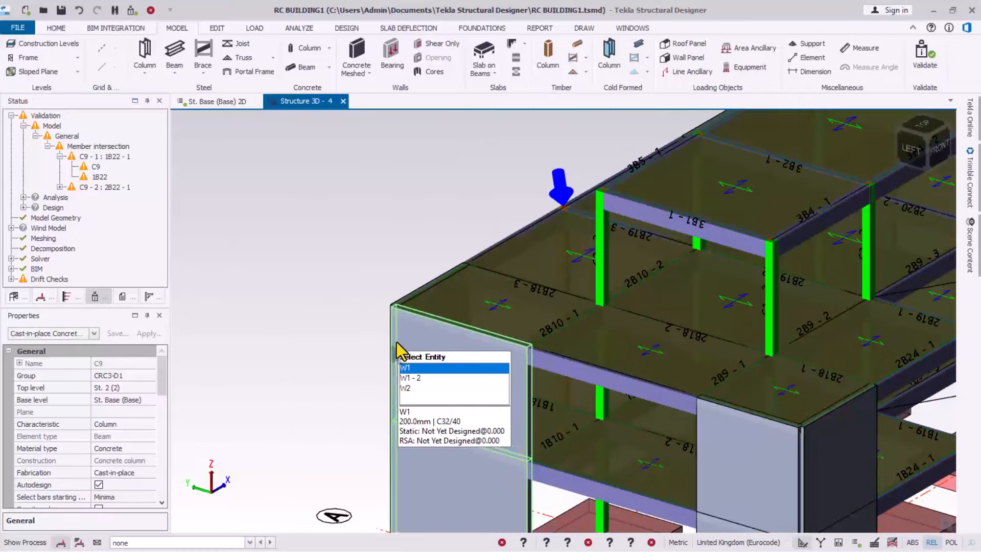
{"action": "scroll", "coordinate": [786, 337], "scroll_direction": "up", "scroll_amount": 5}
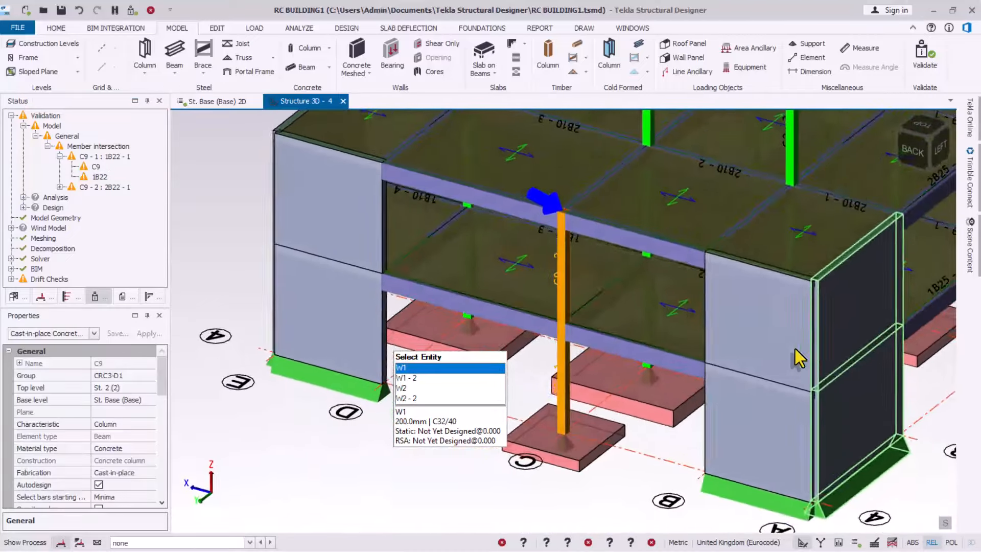
Delete the first- and second-level beams crossing column C9 on grid line 4 between the walls at grids D and B.
{"action": "left_click", "coordinate": [583, 339]}
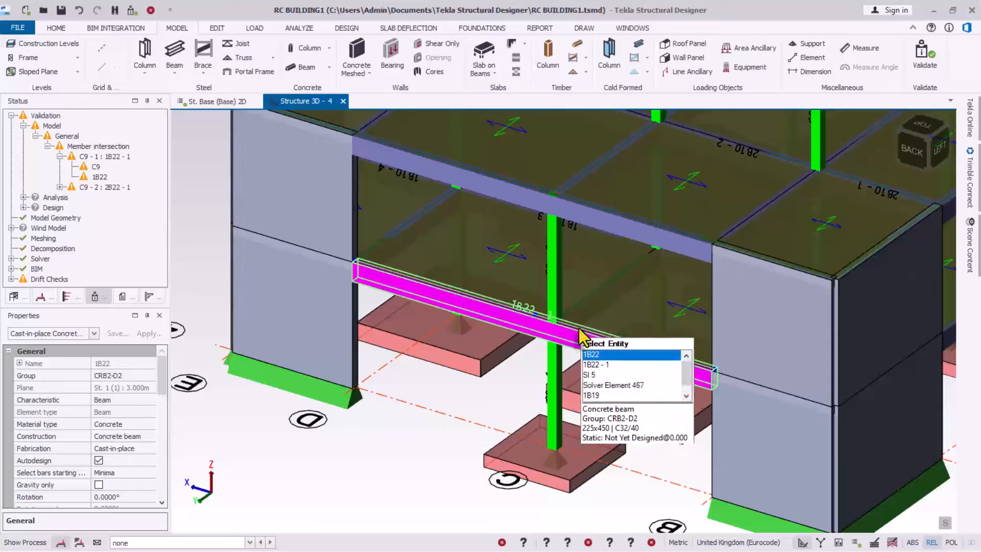
{"action": "mouse_move", "coordinate": [101, 177]}
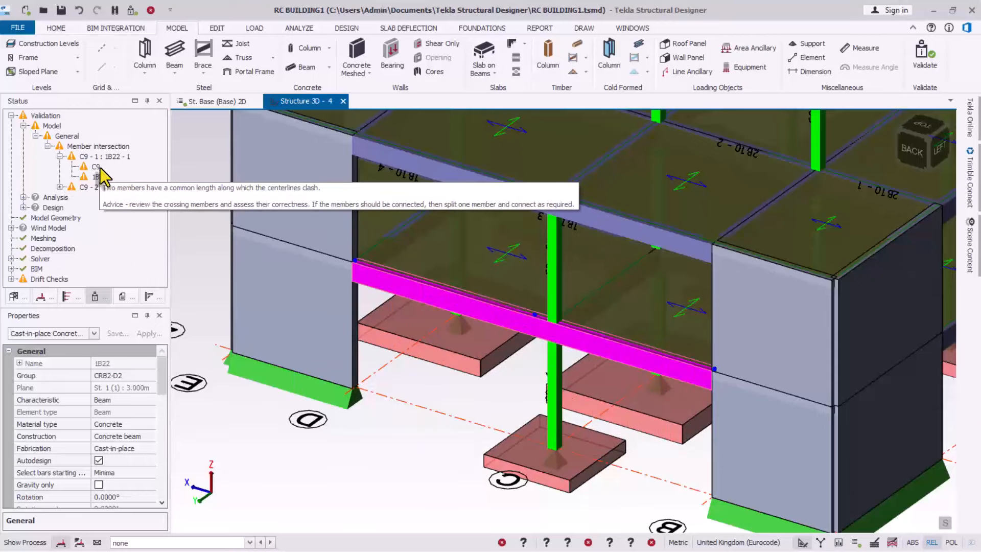
{"action": "left_click", "coordinate": [591, 220]}
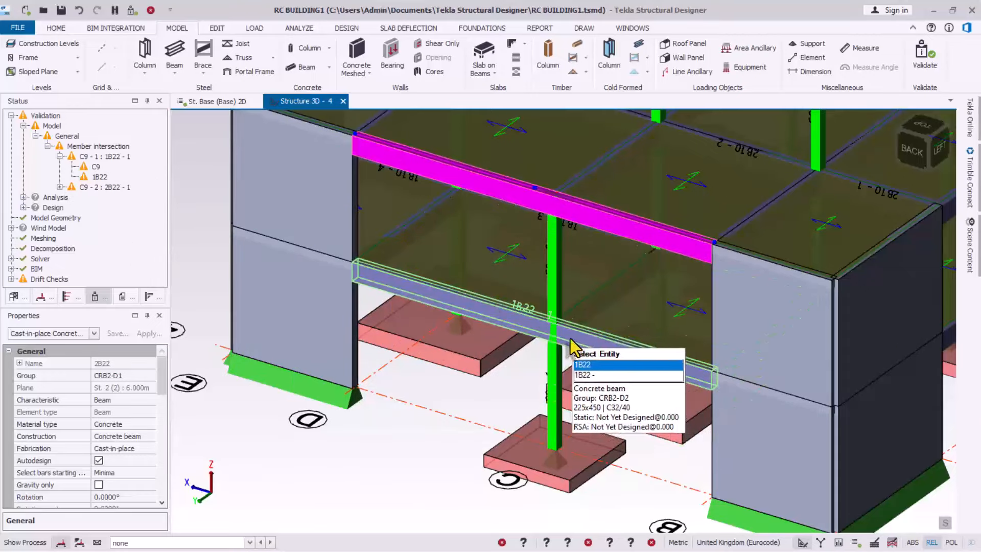
{"action": "left_click", "coordinate": [572, 348]}
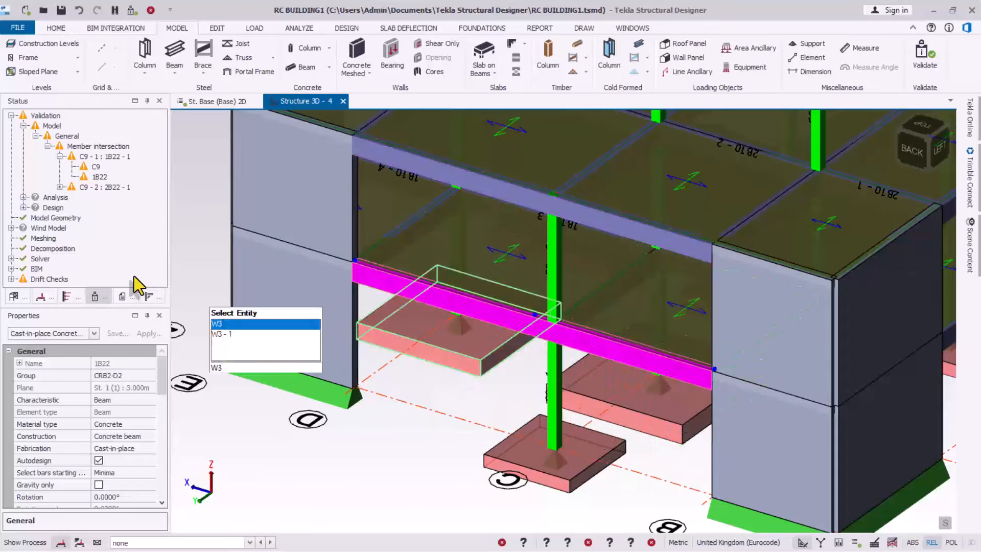
{"action": "left_click", "coordinate": [150, 10]}
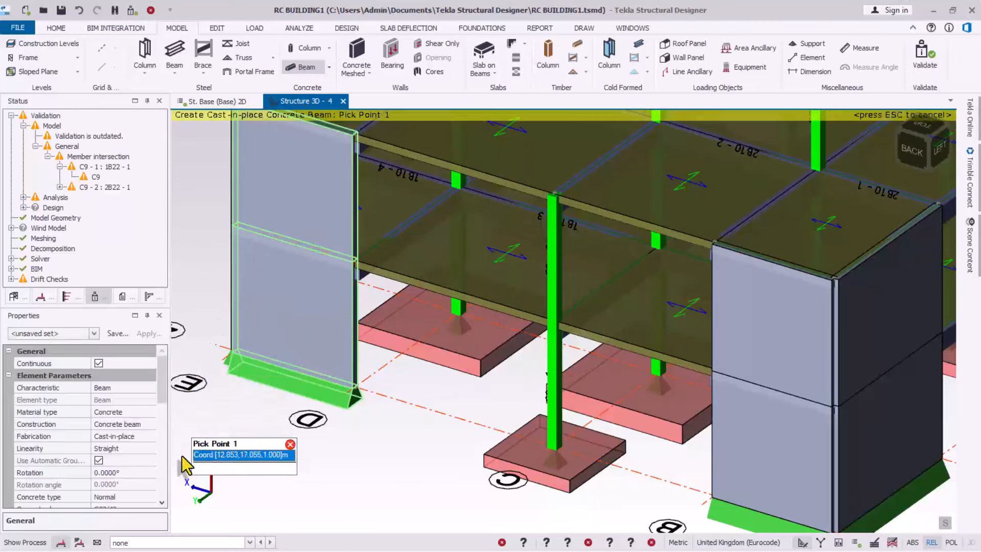
Create cast-in-place concrete beams along grid line 4 at both levels, split at the column into spans D to C and C to B.
{"action": "left_click", "coordinate": [345, 261]}
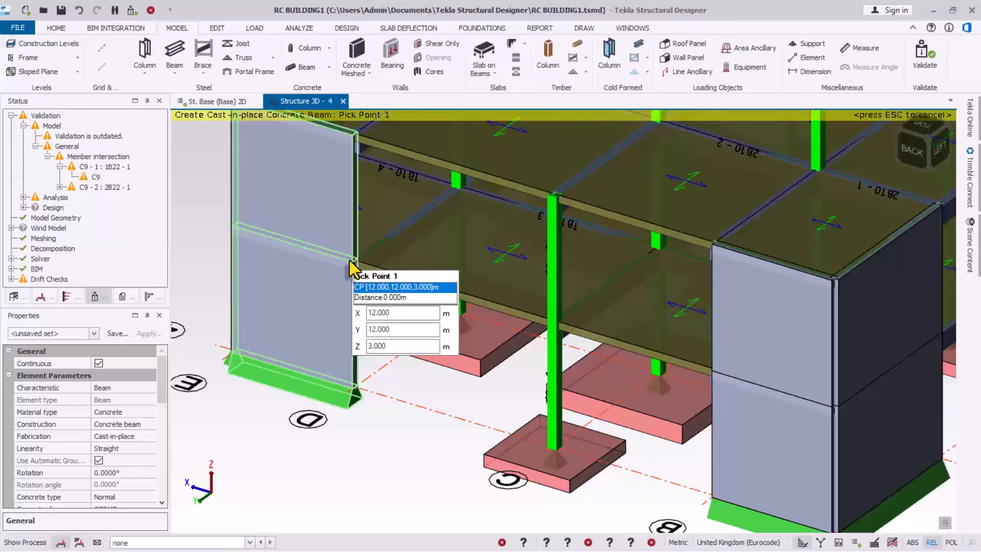
{"action": "left_click", "coordinate": [550, 317]}
{"action": "right_click", "coordinate": [549, 317]}
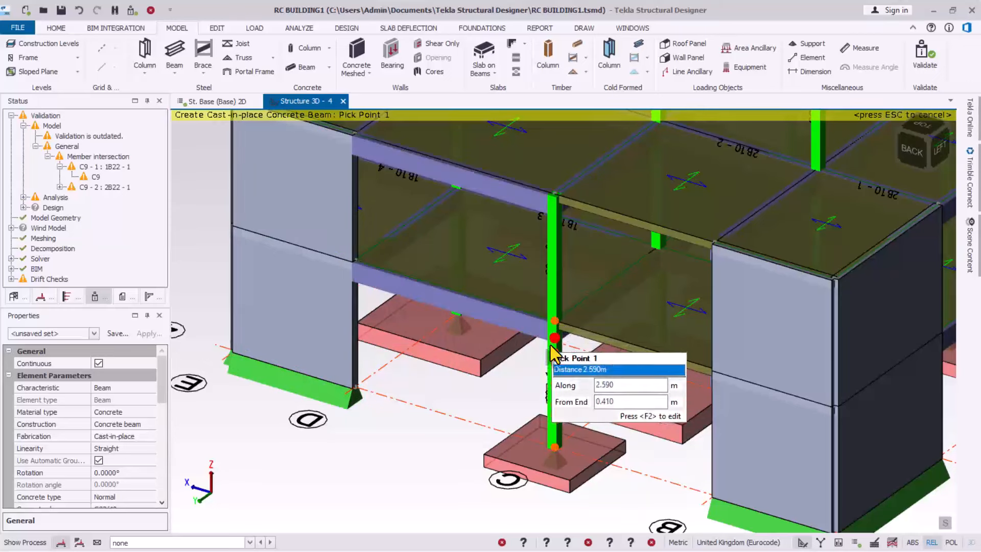
{"action": "left_click", "coordinate": [551, 323]}
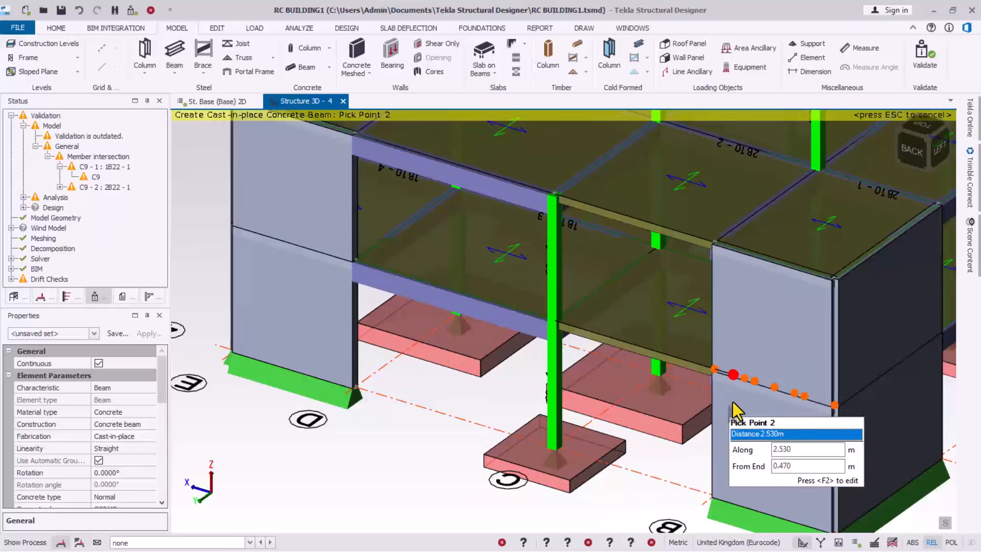
{"action": "right_click", "coordinate": [715, 369]}
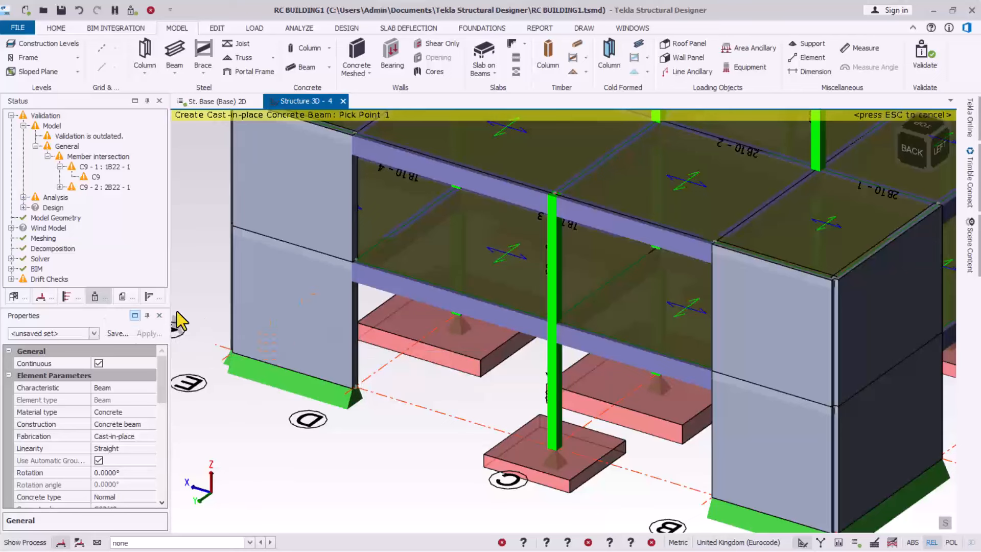
Validate the model again, select the drift checks status, and end the beam command.
{"action": "left_click", "coordinate": [134, 13]}
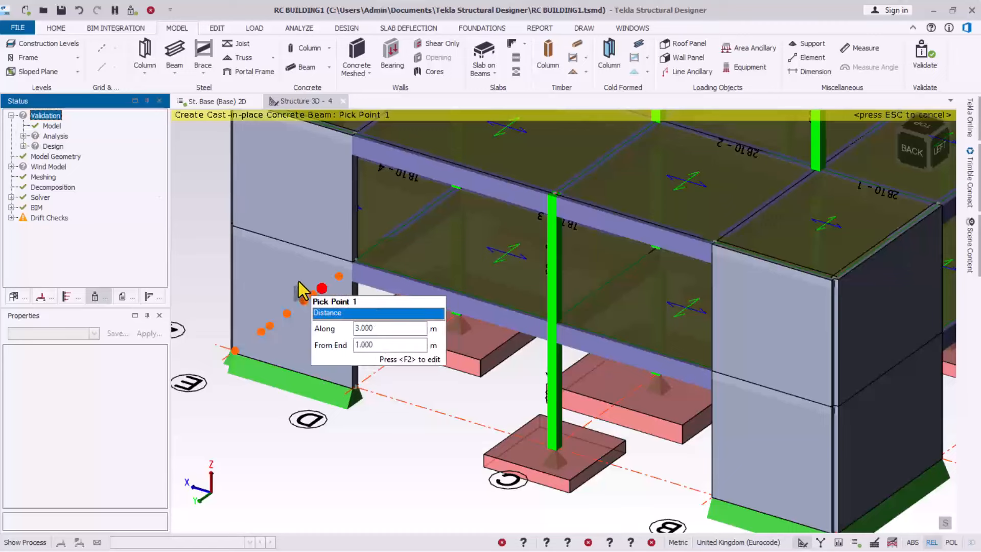
{"action": "scroll", "coordinate": [307, 286], "scroll_direction": "down", "scroll_amount": 5}
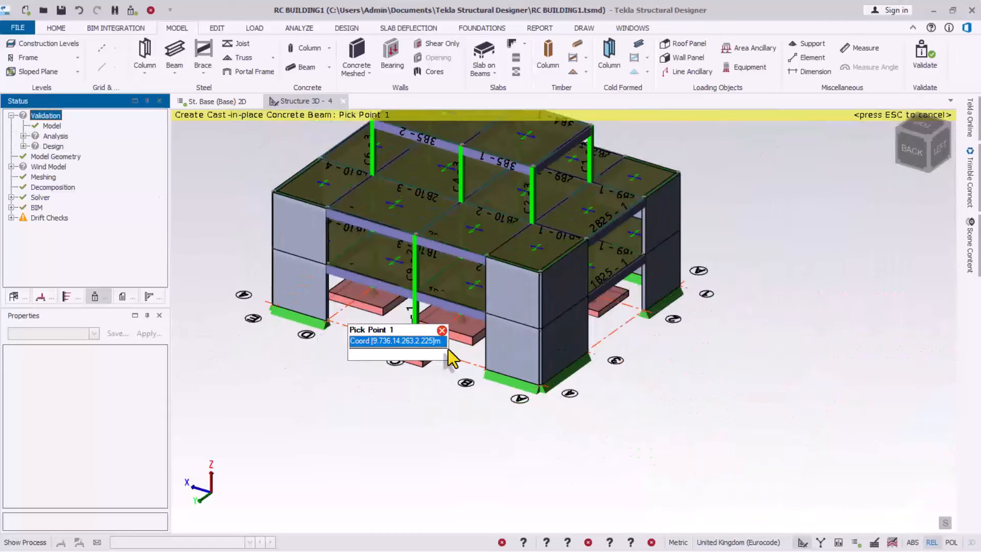
{"action": "left_click", "coordinate": [42, 220]}
{"action": "scroll", "coordinate": [632, 394], "scroll_direction": "up", "scroll_amount": 2}
{"action": "scroll", "coordinate": [593, 372], "scroll_direction": "down", "scroll_amount": 2}
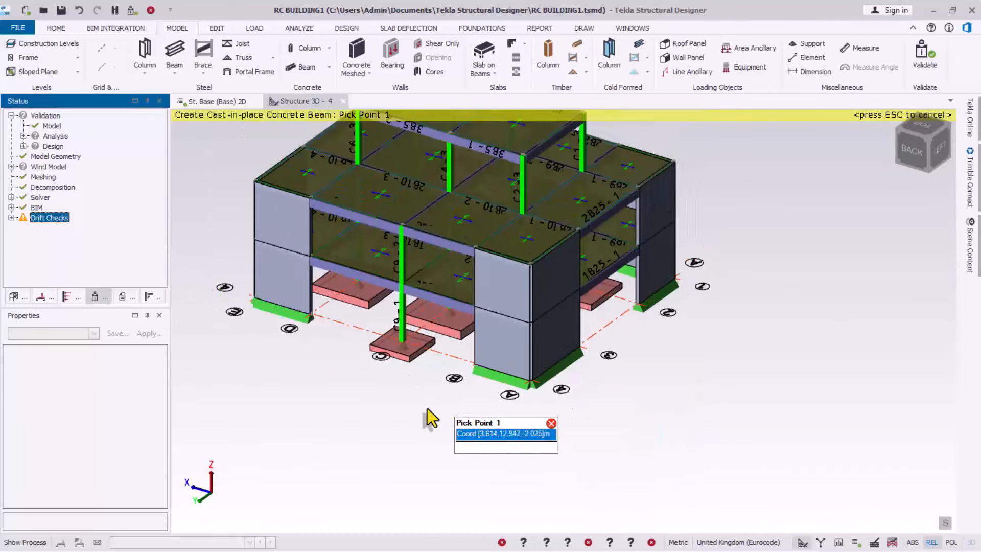
{"action": "scroll", "coordinate": [601, 394], "scroll_direction": "up", "scroll_amount": 3}
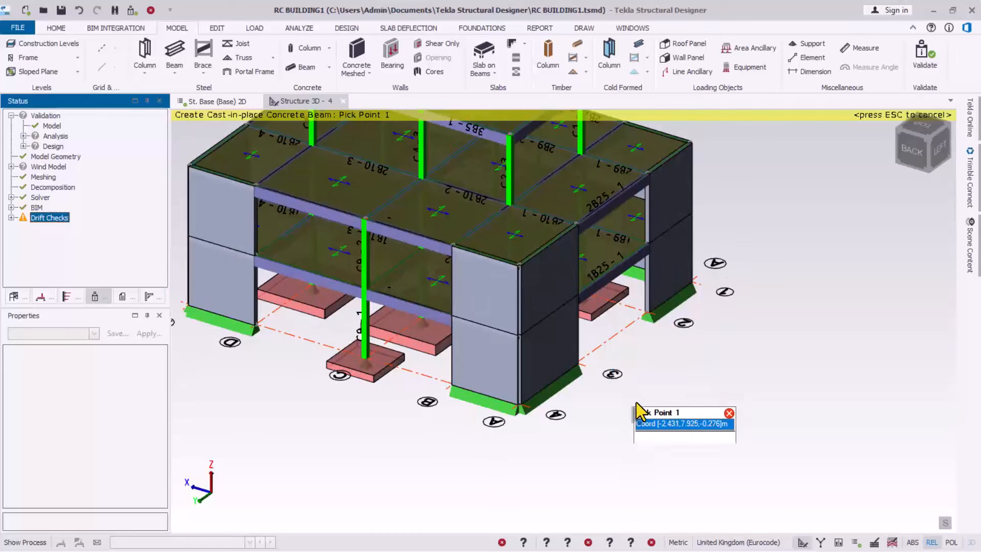
{"action": "scroll", "coordinate": [633, 403], "scroll_direction": "down", "scroll_amount": 3}
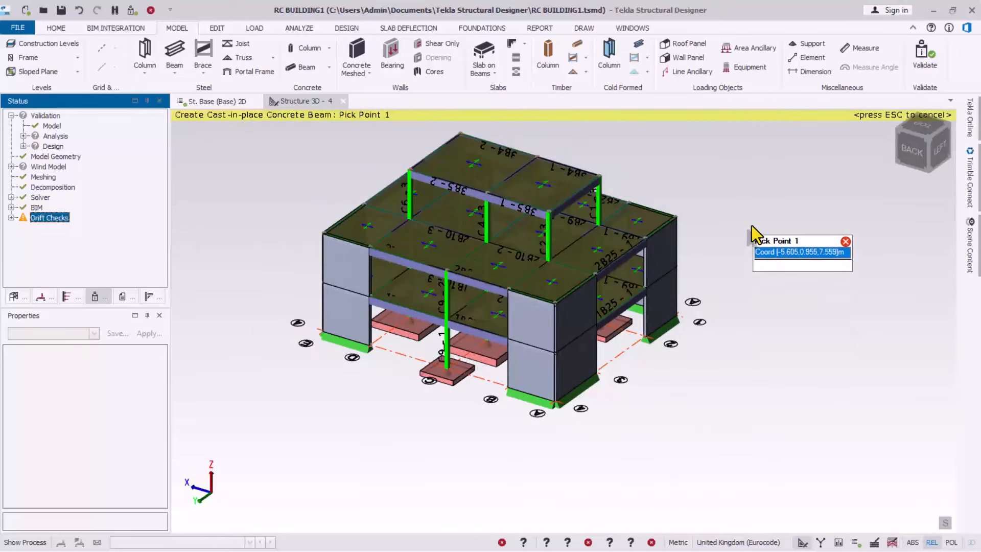
{"action": "key", "text": "Escape"}
Expand the Sway drift checks down to the column list for level St. 2 (2).
{"action": "scroll", "coordinate": [559, 320], "scroll_direction": "up", "scroll_amount": 3}
{"action": "scroll", "coordinate": [610, 457], "scroll_direction": "down", "scroll_amount": 1}
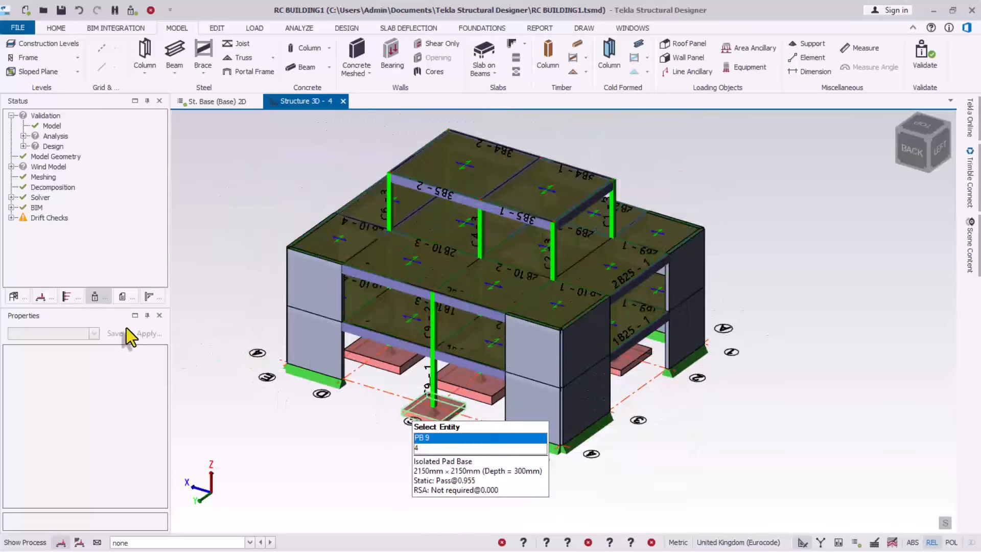
{"action": "scroll", "coordinate": [360, 290], "scroll_direction": "up", "scroll_amount": 1}
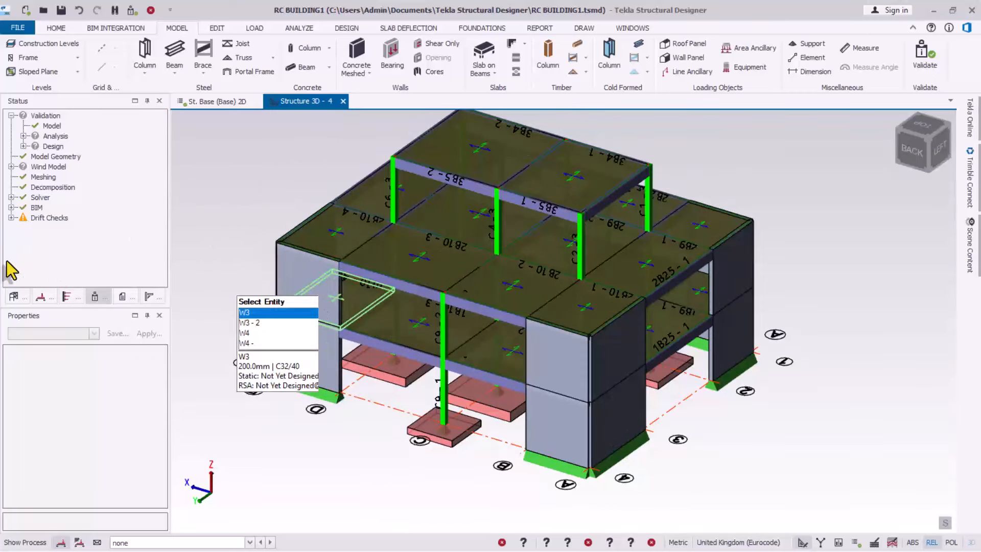
{"action": "left_click", "coordinate": [11, 218]}
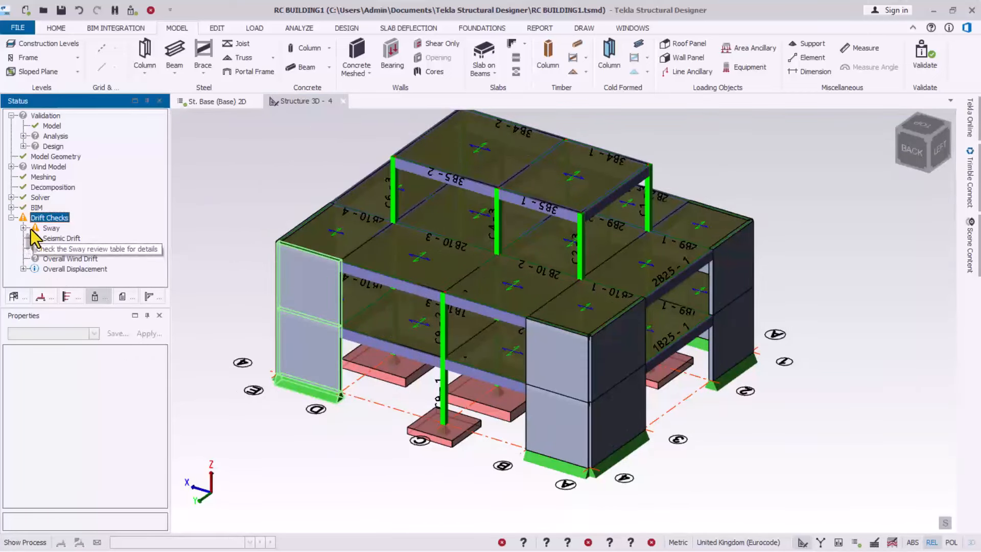
{"action": "left_click", "coordinate": [24, 229]}
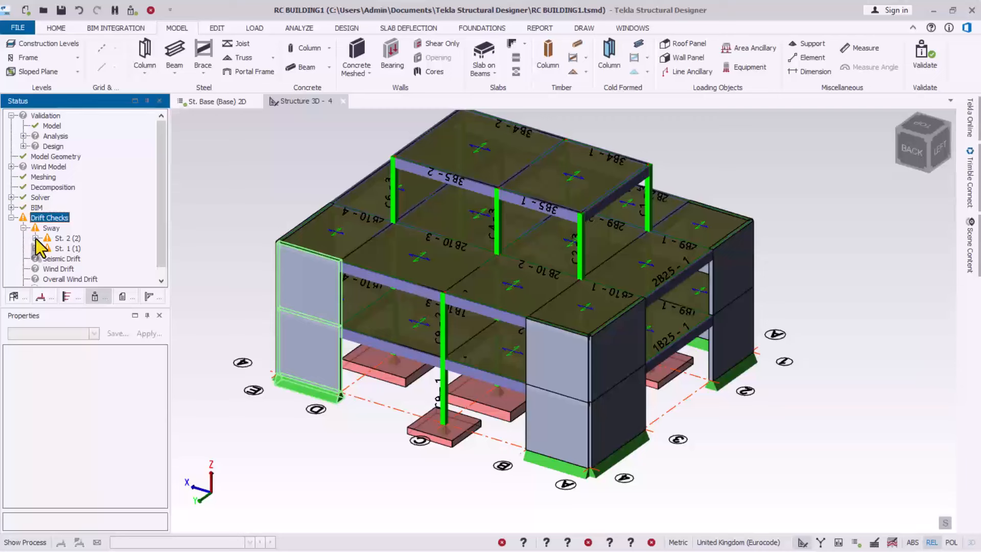
{"action": "left_click", "coordinate": [35, 238]}
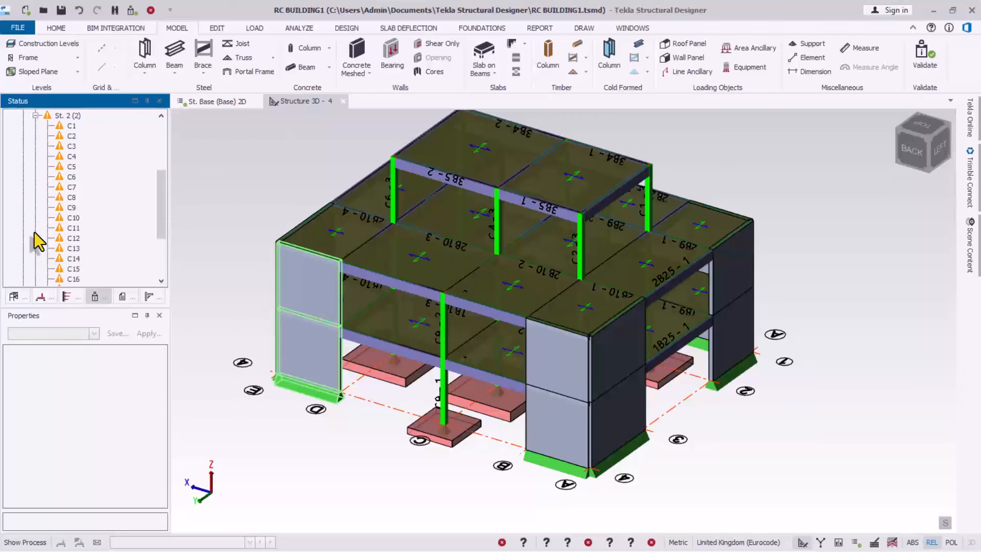
Inspect the sway results of column C9 at level St. 2 (2) from the Sway review data table, and close the table.
{"action": "left_click_drag", "start_coordinate": [162, 220], "coordinate": [165, 182]}
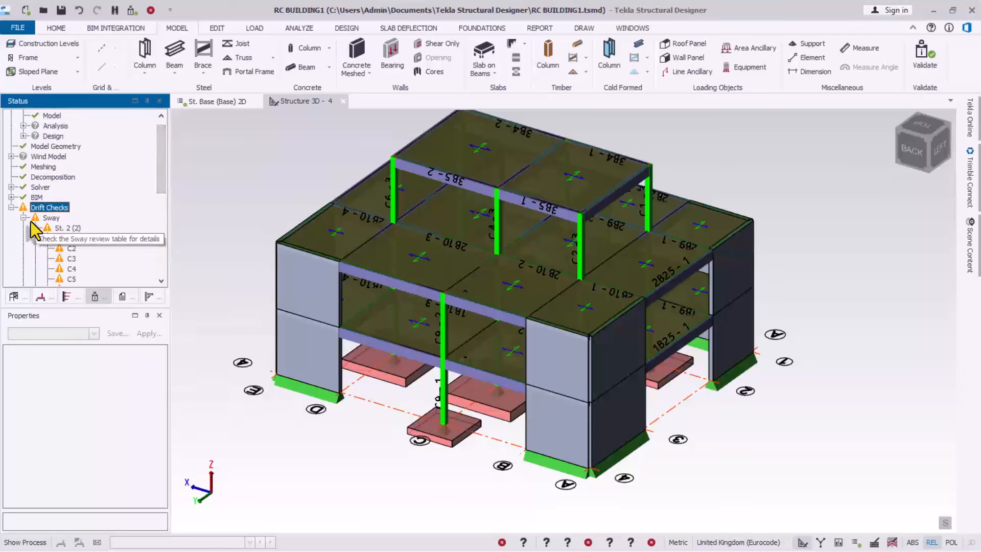
{"action": "right_click", "coordinate": [50, 218]}
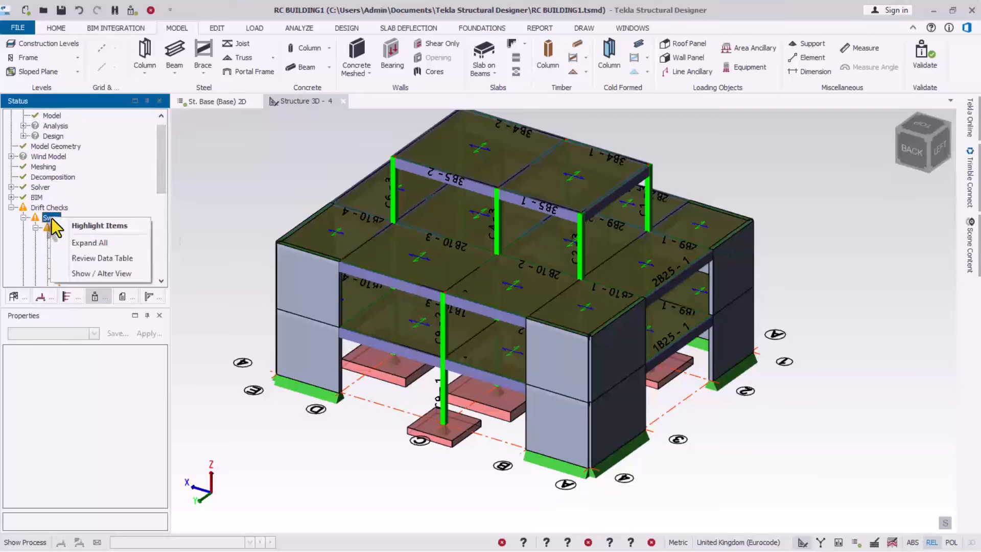
{"action": "left_click", "coordinate": [104, 261]}
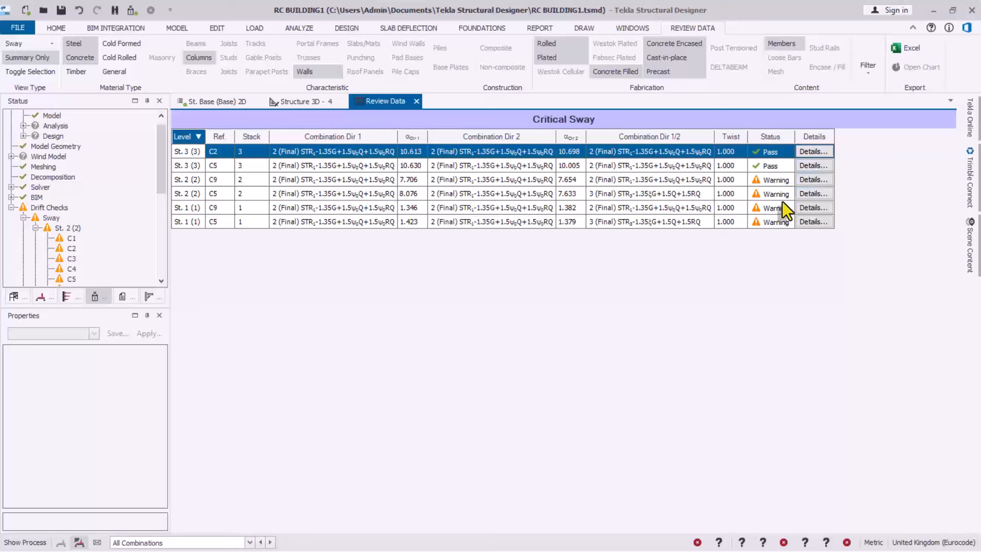
{"action": "left_click", "coordinate": [808, 180]}
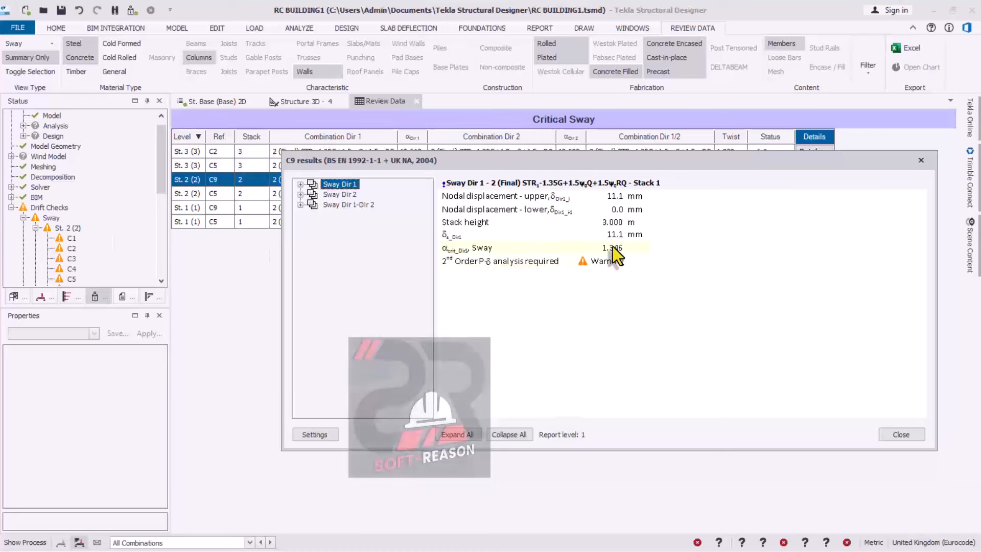
{"action": "left_click", "coordinate": [890, 432]}
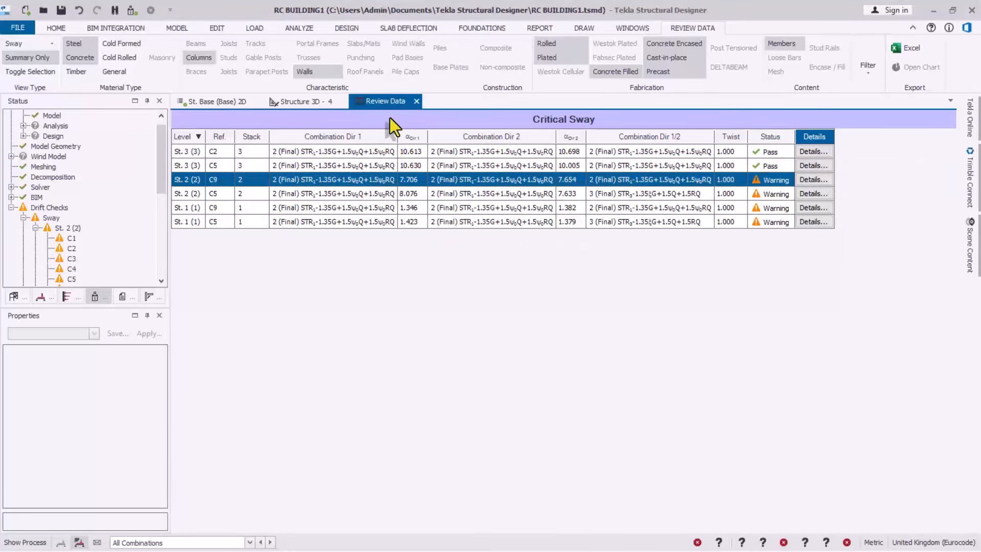
{"action": "left_click", "coordinate": [416, 101]}
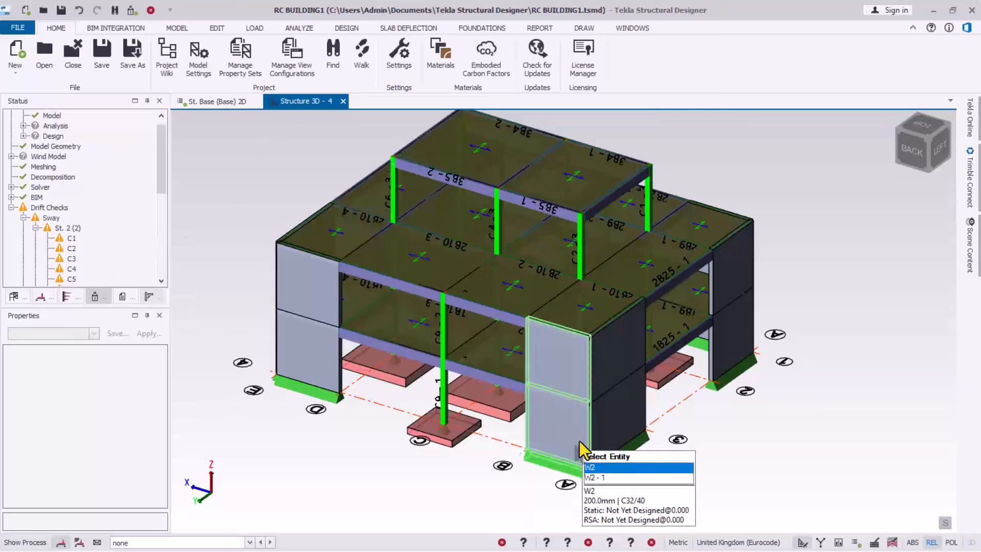
Run Design Concrete (Static) on the model with the corner shear walls.
{"action": "scroll", "coordinate": [489, 367], "scroll_direction": "down", "scroll_amount": 1}
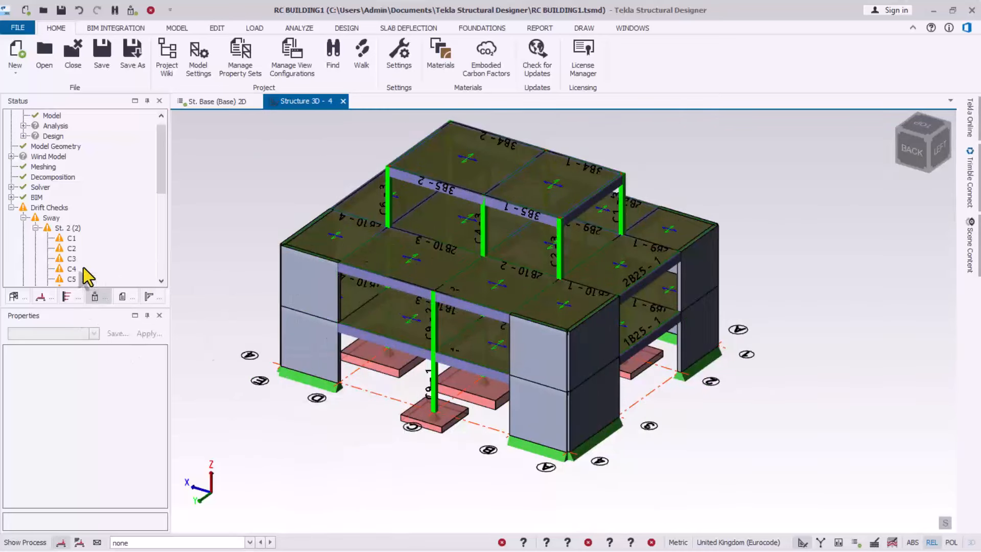
{"action": "left_click", "coordinate": [51, 218]}
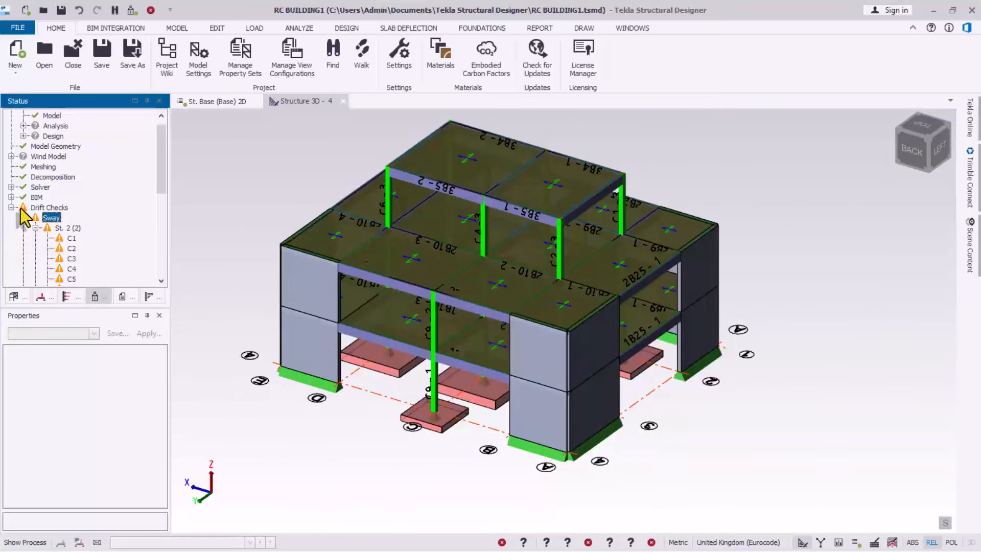
{"action": "scroll", "coordinate": [352, 346], "scroll_direction": "up", "scroll_amount": 1}
{"action": "scroll", "coordinate": [296, 279], "scroll_direction": "down", "scroll_amount": 1}
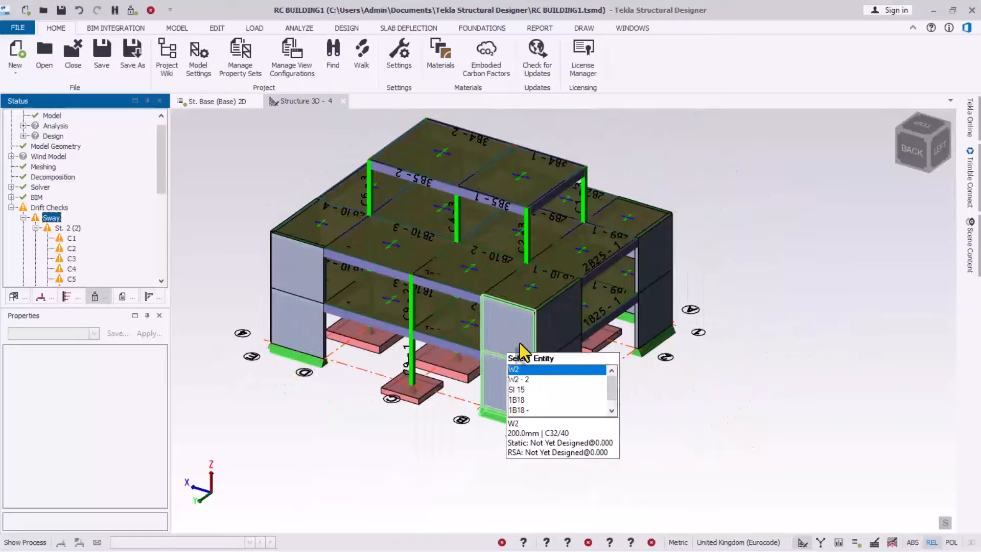
{"action": "right_click_drag", "start_coordinate": [541, 344], "coordinate": [280, 375]}
{"action": "scroll", "coordinate": [838, 302], "scroll_direction": "down", "scroll_amount": 1}
{"action": "middle_click_drag", "start_coordinate": [843, 300], "coordinate": [759, 316]}
{"action": "scroll", "coordinate": [761, 325], "scroll_direction": "up", "scroll_amount": 1}
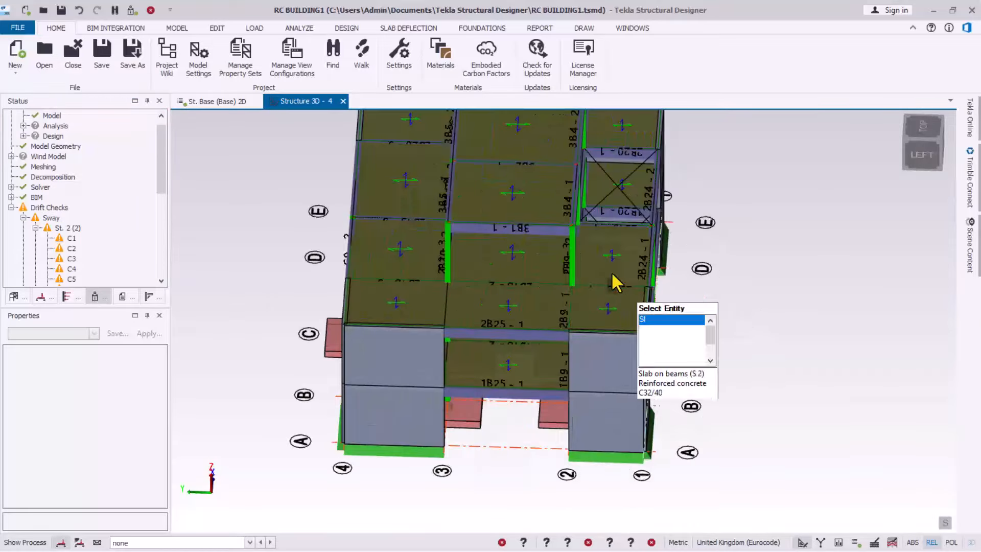
{"action": "left_click", "coordinate": [351, 29]}
{"action": "right_click_drag", "start_coordinate": [355, 333], "coordinate": [606, 314]}
{"action": "scroll", "coordinate": [751, 292], "scroll_direction": "down", "scroll_amount": 2}
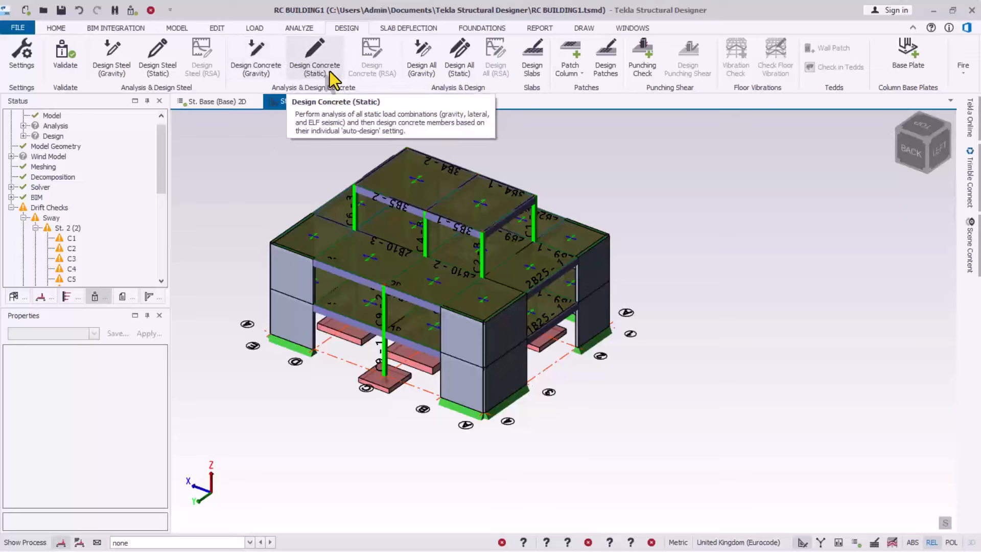
{"action": "scroll", "coordinate": [322, 381], "scroll_direction": "up", "scroll_amount": 1}
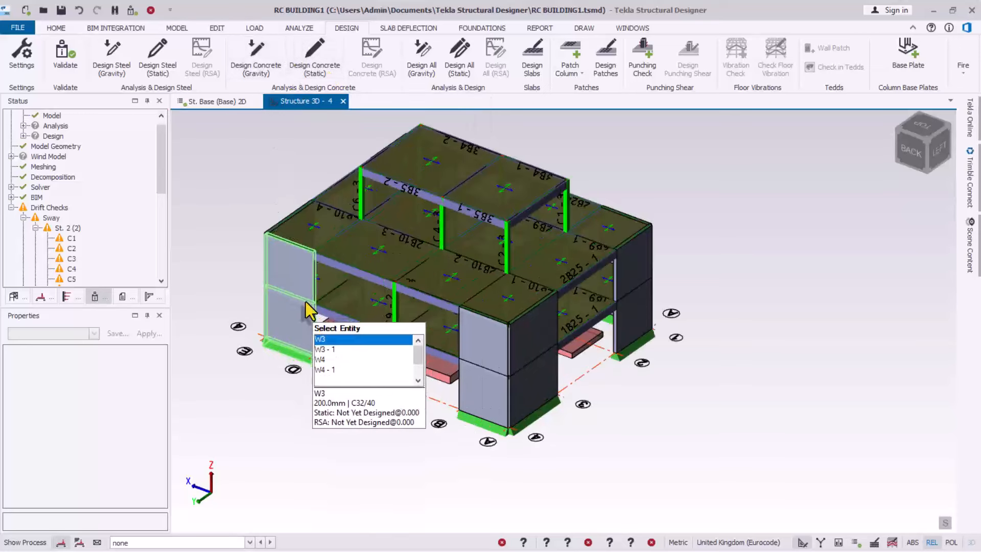
{"action": "left_click", "coordinate": [312, 67]}
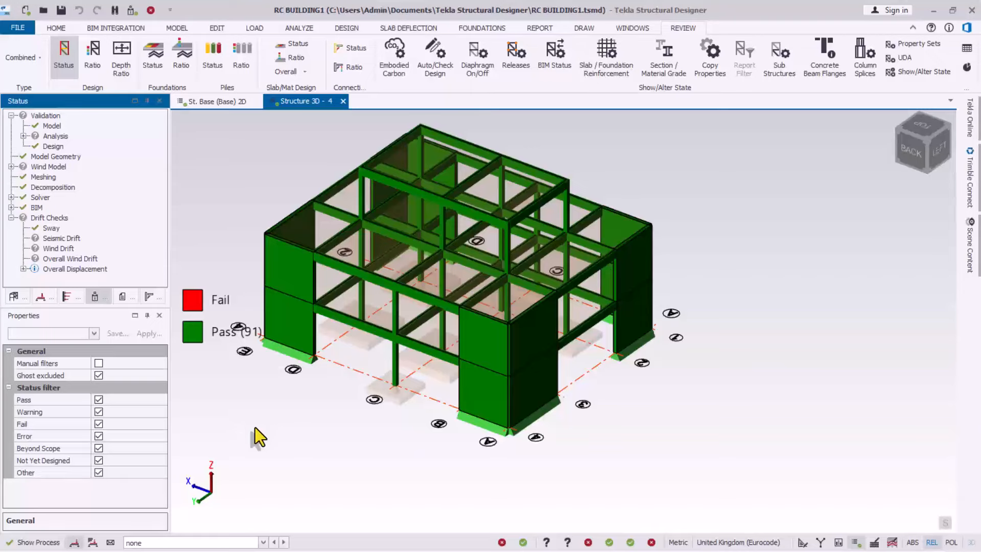
Check the Sway status under the drift checks and collapse the Drift Checks branch.
{"action": "scroll", "coordinate": [422, 342], "scroll_direction": "down", "scroll_amount": 1}
{"action": "scroll", "coordinate": [307, 266], "scroll_direction": "up", "scroll_amount": 1}
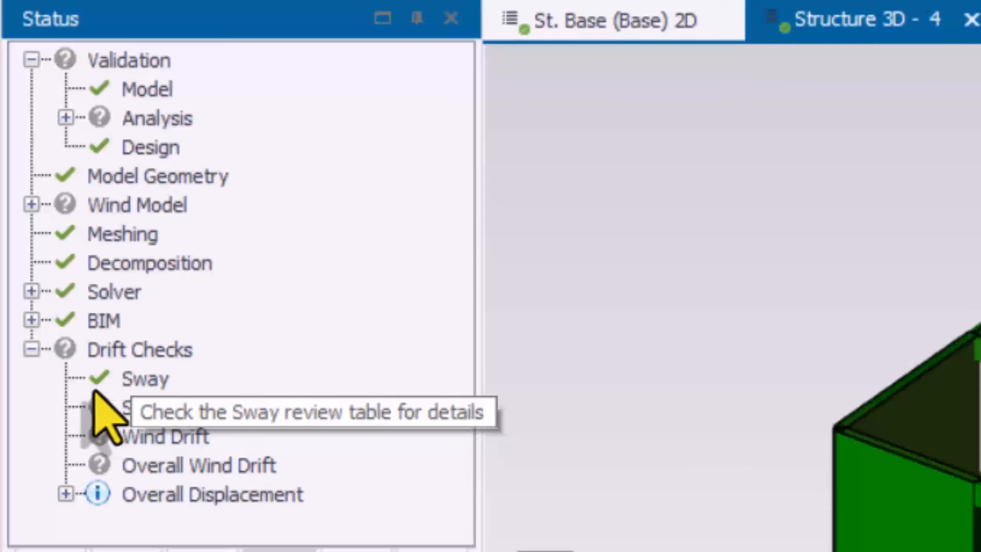
{"action": "left_click", "coordinate": [31, 349]}
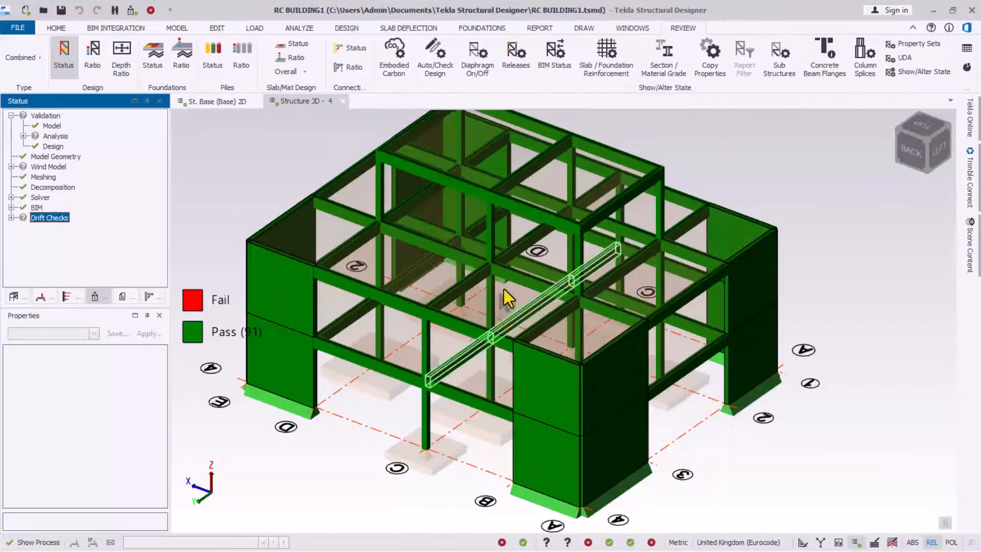
Examine the design status of the beams and corner shear walls around the 3D structure, along with the overall drift checks status.
{"action": "scroll", "coordinate": [360, 259], "scroll_direction": "up", "scroll_amount": 3}
{"action": "scroll", "coordinate": [511, 224], "scroll_direction": "down", "scroll_amount": 3}
{"action": "scroll", "coordinate": [526, 230], "scroll_direction": "up", "scroll_amount": 3}
{"action": "scroll", "coordinate": [527, 230], "scroll_direction": "down", "scroll_amount": 3}
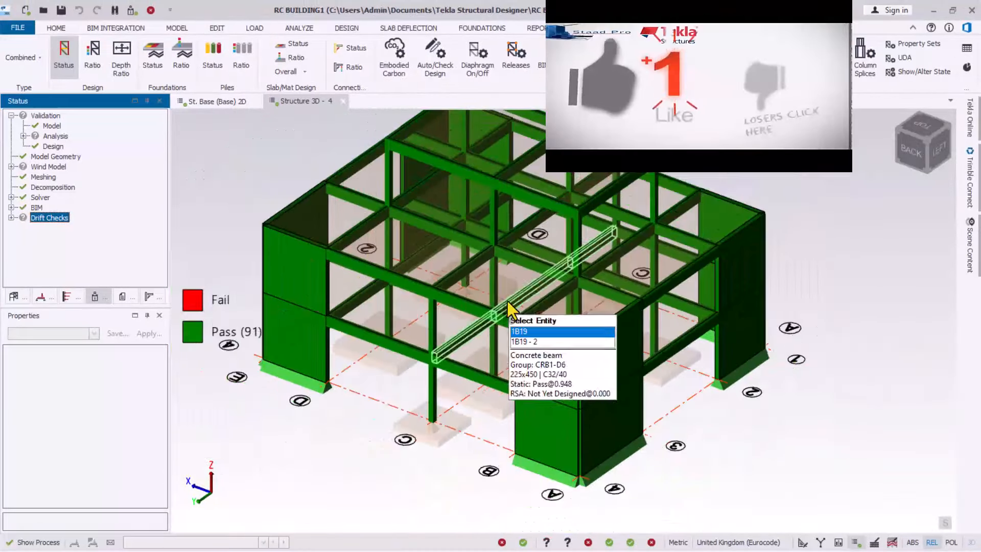
{"action": "scroll", "coordinate": [552, 326], "scroll_direction": "down", "scroll_amount": 3}
{"action": "right_click_drag", "start_coordinate": [626, 362], "coordinate": [603, 349]}
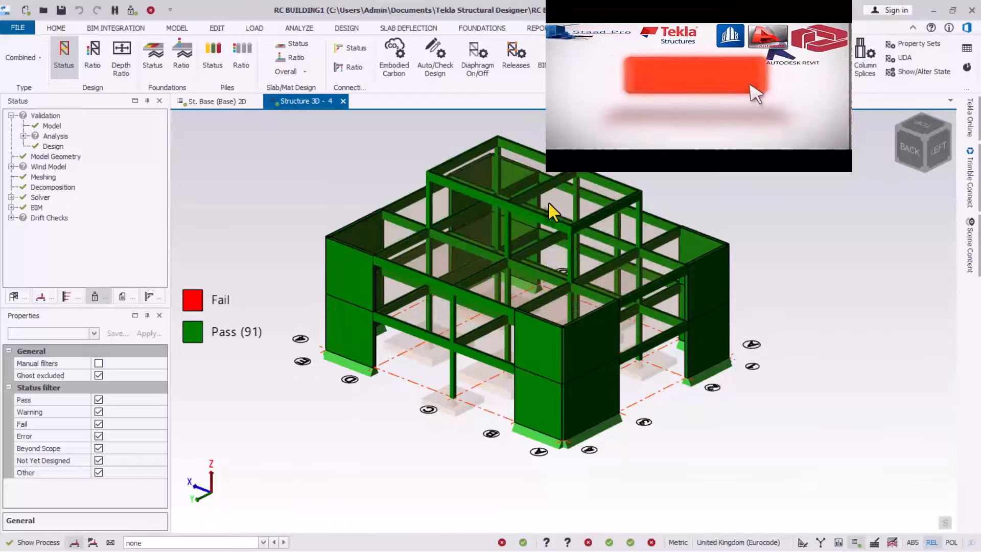
{"action": "scroll", "coordinate": [572, 282], "scroll_direction": "up", "scroll_amount": 2}
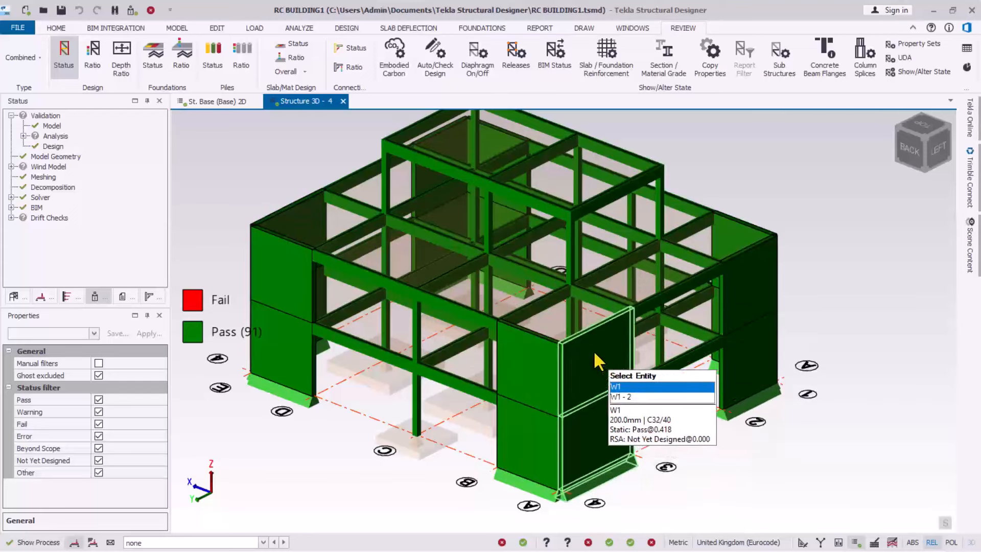
{"action": "scroll", "coordinate": [592, 346], "scroll_direction": "up", "scroll_amount": 2}
{"action": "scroll", "coordinate": [625, 287], "scroll_direction": "down", "scroll_amount": 2}
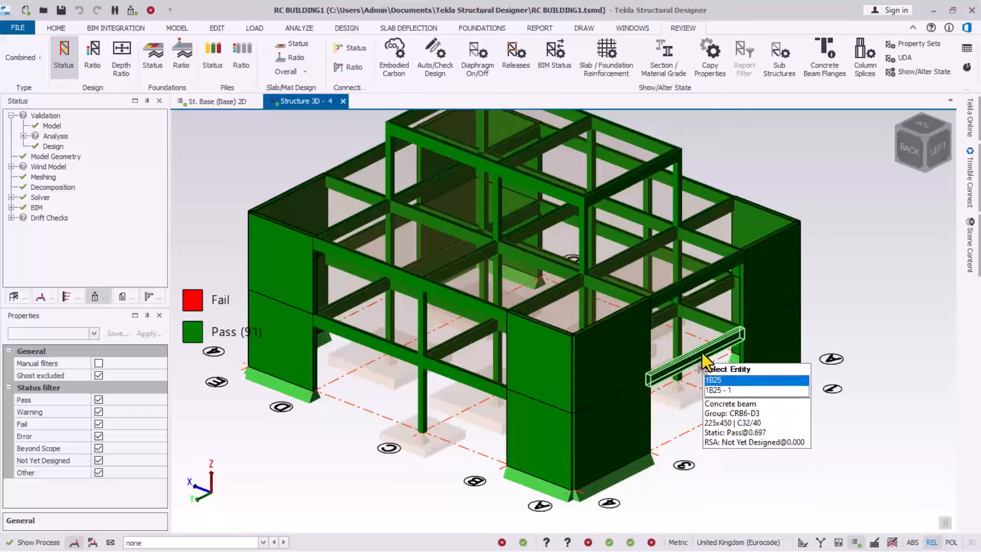
{"action": "left_click", "coordinate": [36, 219]}
{"action": "scroll", "coordinate": [577, 301], "scroll_direction": "up", "scroll_amount": 2}
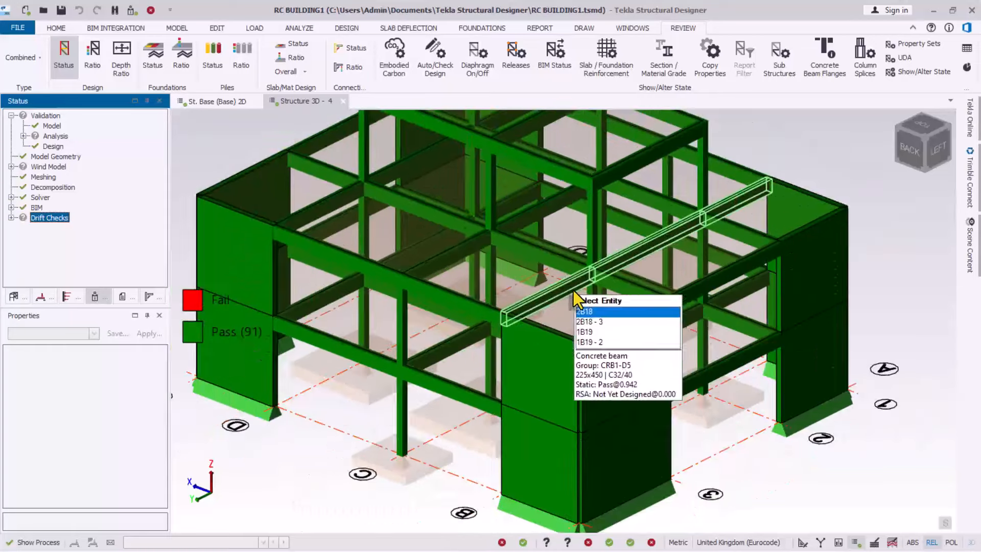
{"action": "scroll", "coordinate": [573, 290], "scroll_direction": "down", "scroll_amount": 3}
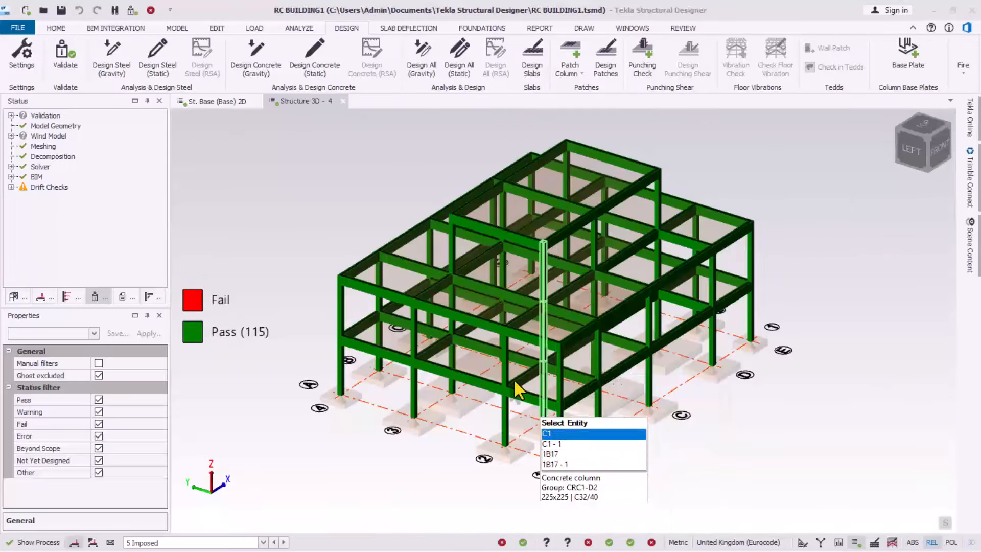
Expand the drift checks of the frame without shear walls to the Sway levels, and collapse them again.
{"action": "scroll", "coordinate": [442, 234], "scroll_direction": "up", "scroll_amount": 2}
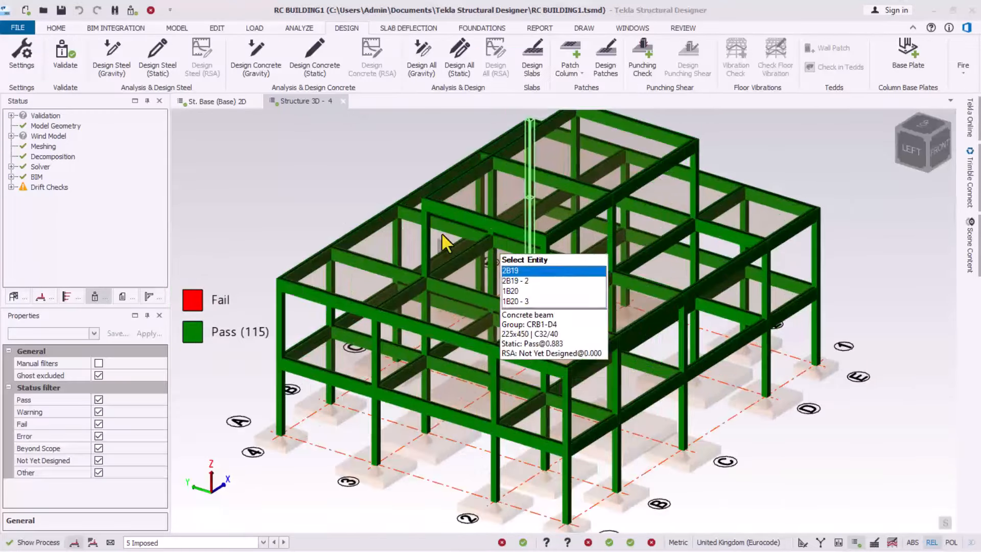
{"action": "left_click", "coordinate": [34, 190]}
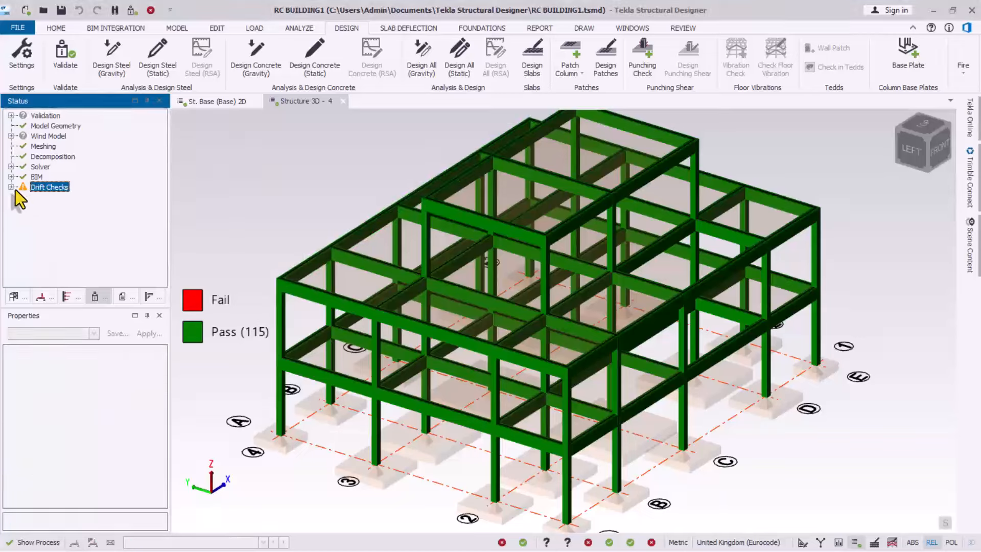
{"action": "left_click", "coordinate": [11, 188]}
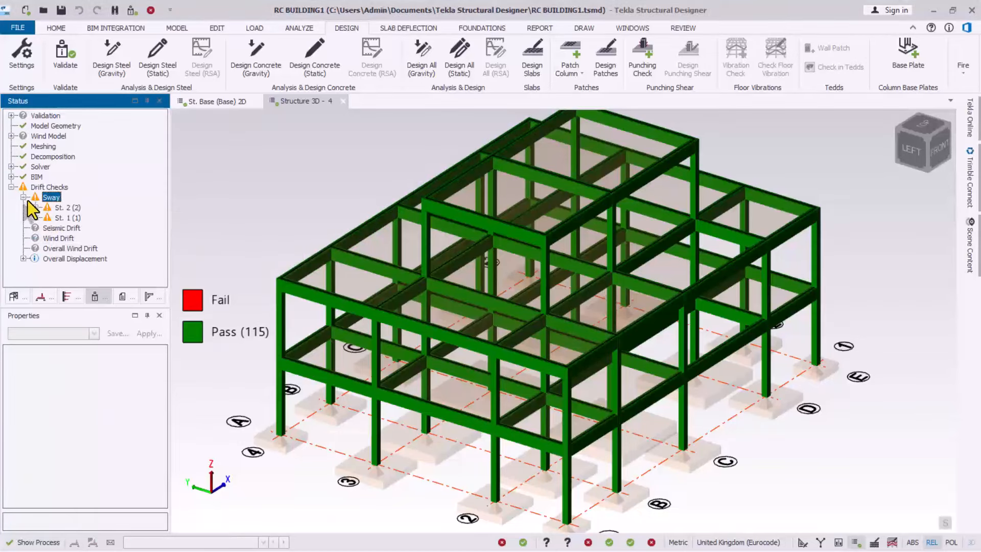
{"action": "left_click", "coordinate": [11, 187]}
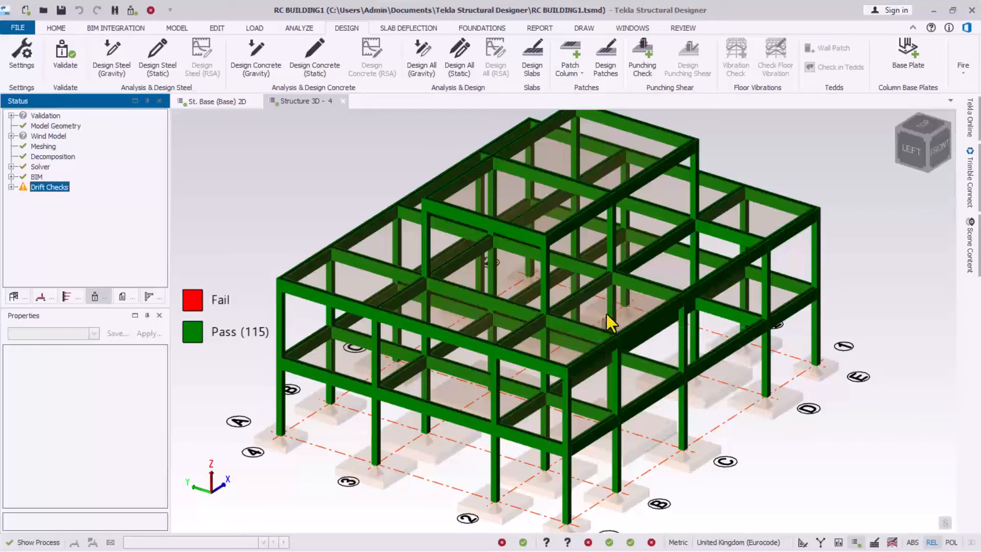
{"action": "scroll", "coordinate": [567, 246], "scroll_direction": "down", "scroll_amount": 2}
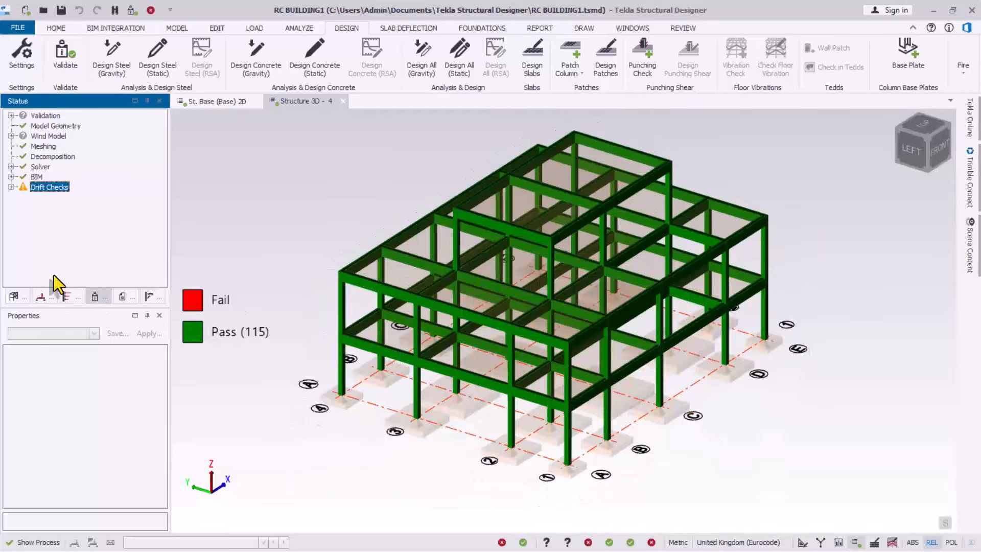
Select corner column C7 at grids A and 4, and examine the Sway drift check for level St. 1 (1).
{"action": "left_click", "coordinate": [346, 308]}
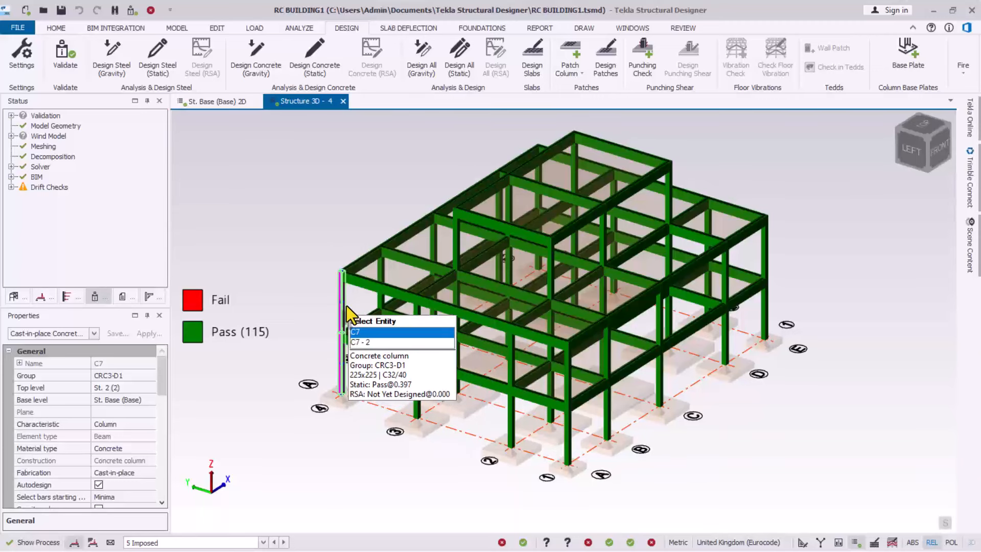
{"action": "scroll", "coordinate": [544, 386], "scroll_direction": "up", "scroll_amount": 1}
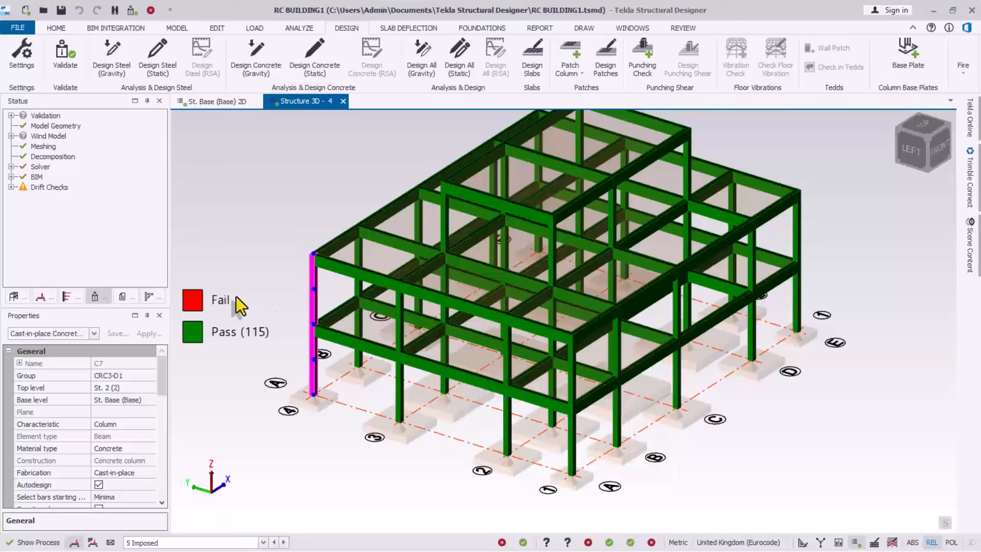
{"action": "left_click", "coordinate": [10, 187]}
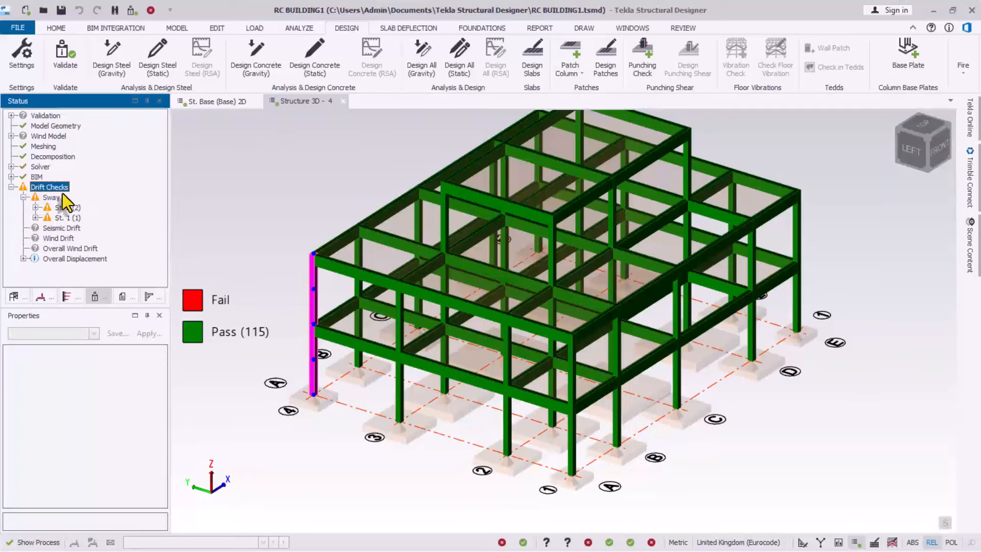
{"action": "scroll", "coordinate": [490, 372], "scroll_direction": "down", "scroll_amount": 1}
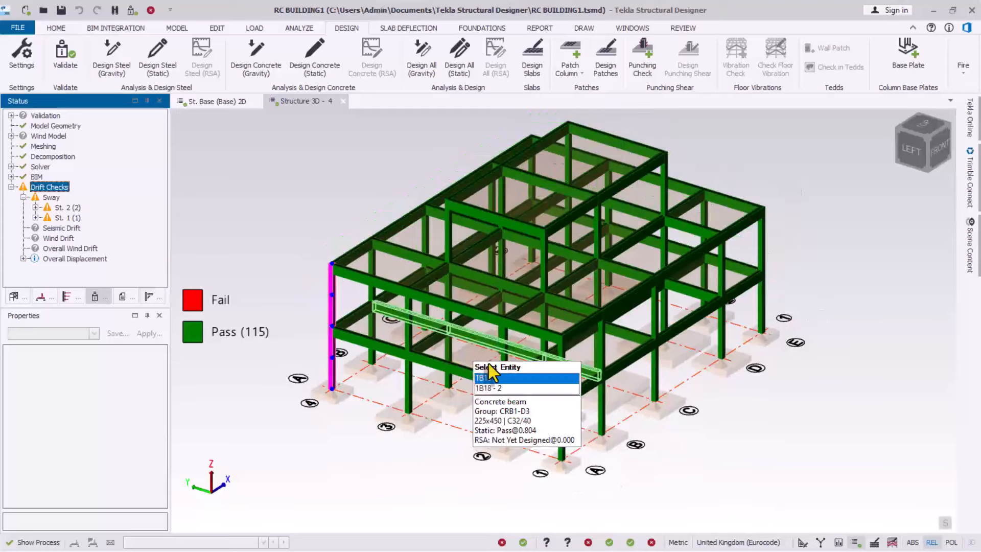
{"action": "scroll", "coordinate": [478, 283], "scroll_direction": "up", "scroll_amount": 2}
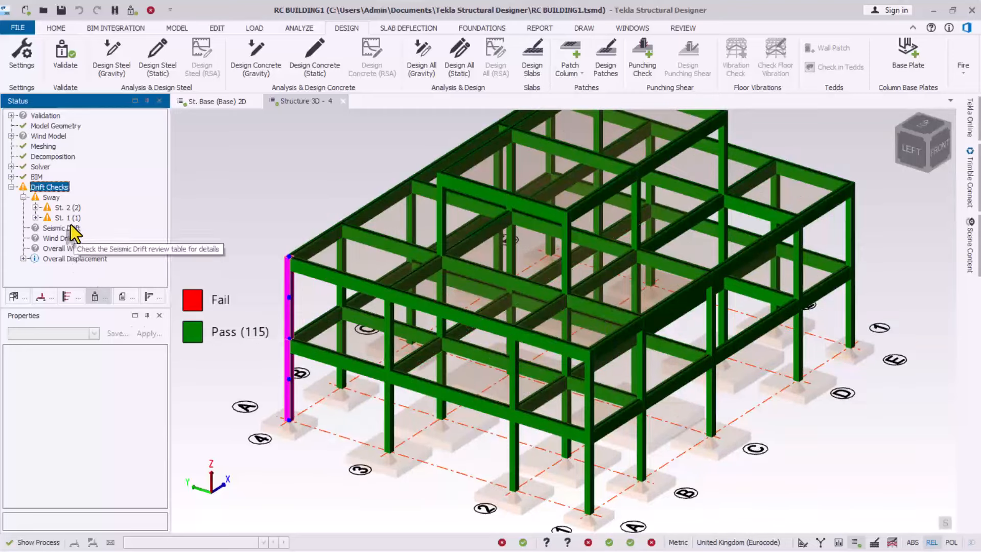
{"action": "left_click", "coordinate": [66, 218]}
{"action": "scroll", "coordinate": [302, 272], "scroll_direction": "down", "scroll_amount": 2}
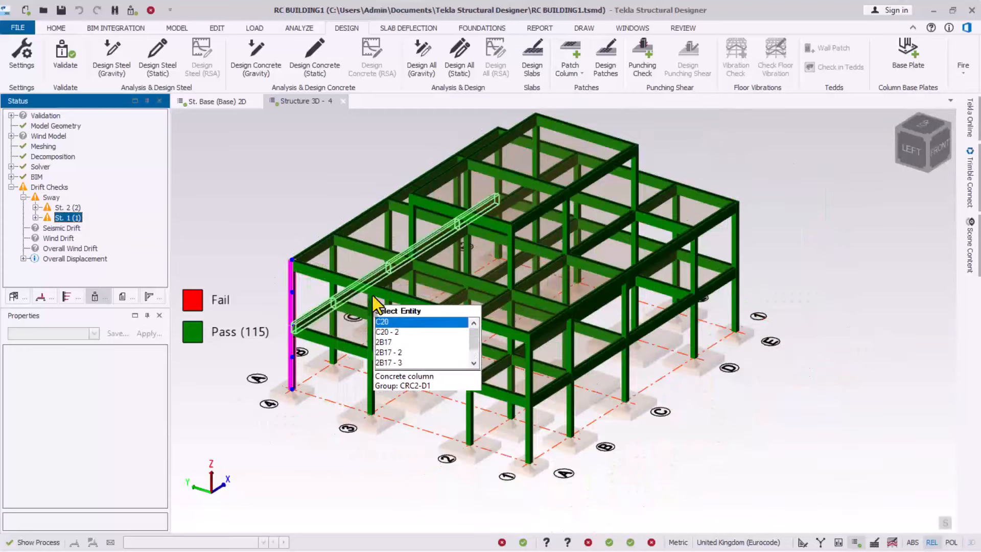
Collapse the drift checks and expand all their items down to the individual columns.
{"action": "right_click_drag", "start_coordinate": [481, 327], "coordinate": [453, 349]}
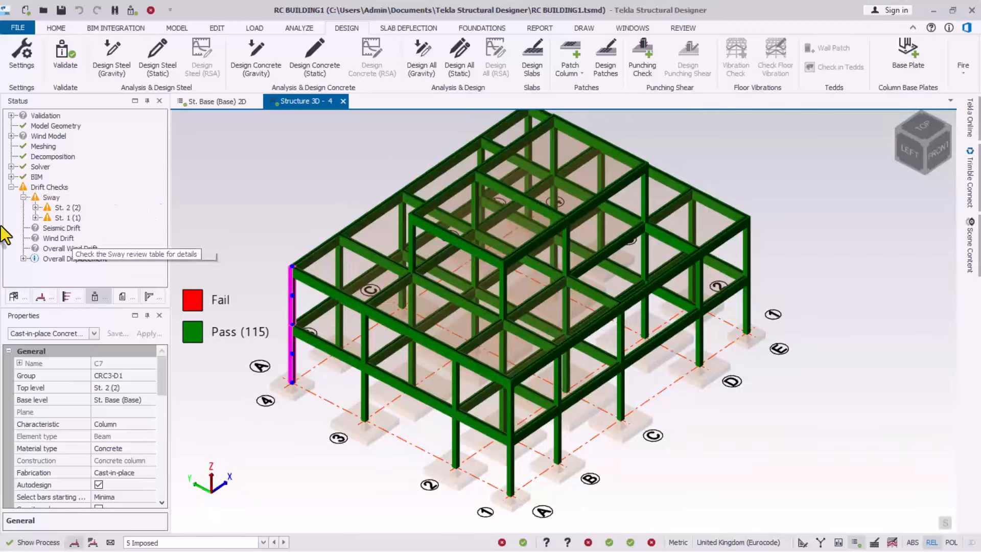
{"action": "left_click", "coordinate": [10, 187]}
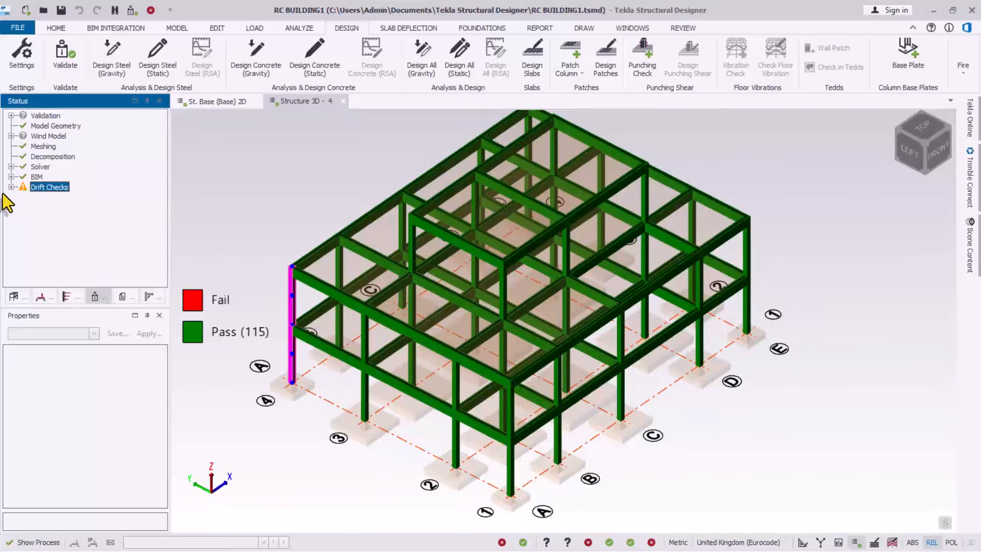
{"action": "right_click", "coordinate": [43, 188]}
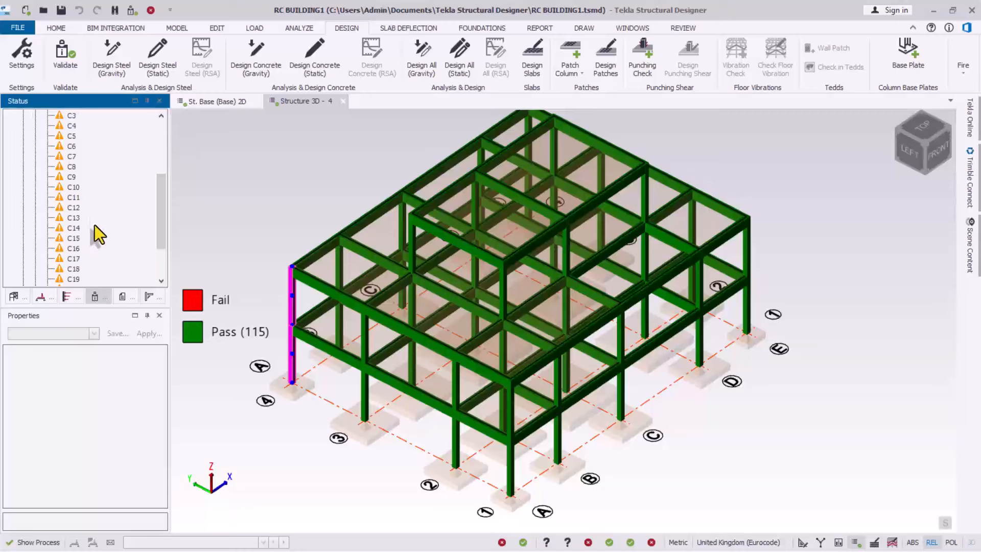
Examine the Sway drift checks of the individual columns at level St. 2 (2) and the corresponding frame in 3D.
{"action": "scroll", "coordinate": [87, 250], "scroll_direction": "down", "scroll_amount": 3}
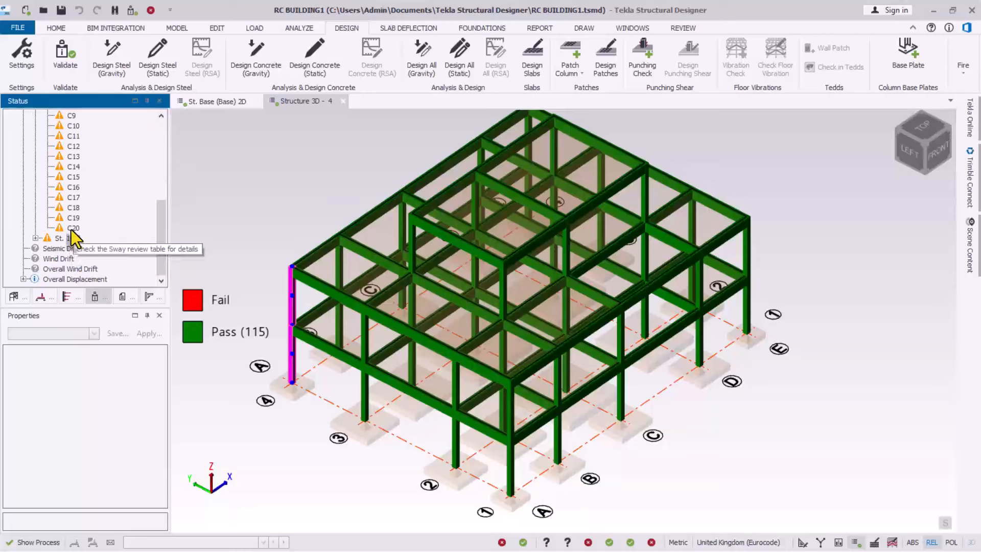
{"action": "left_click", "coordinate": [72, 156]}
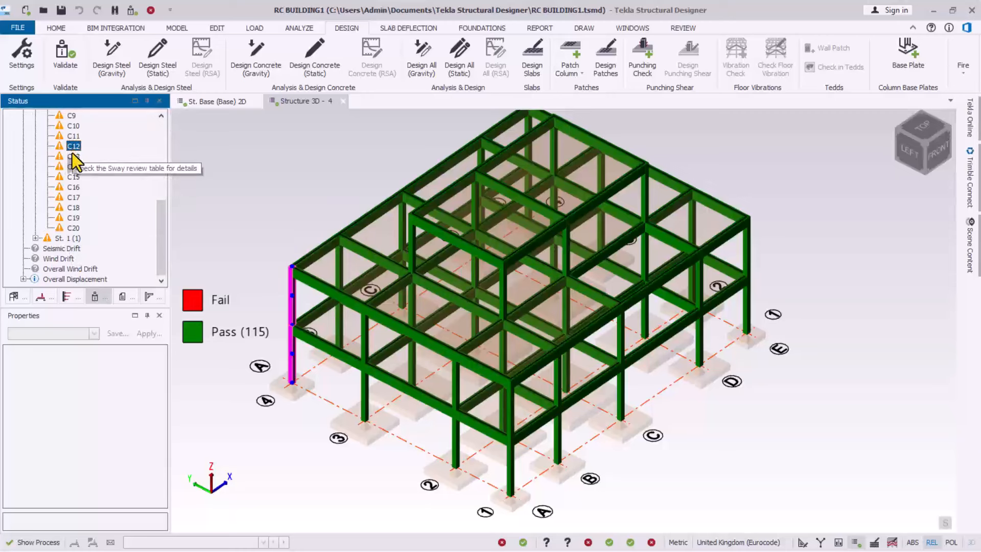
{"action": "scroll", "coordinate": [72, 164], "scroll_direction": "up", "scroll_amount": 6}
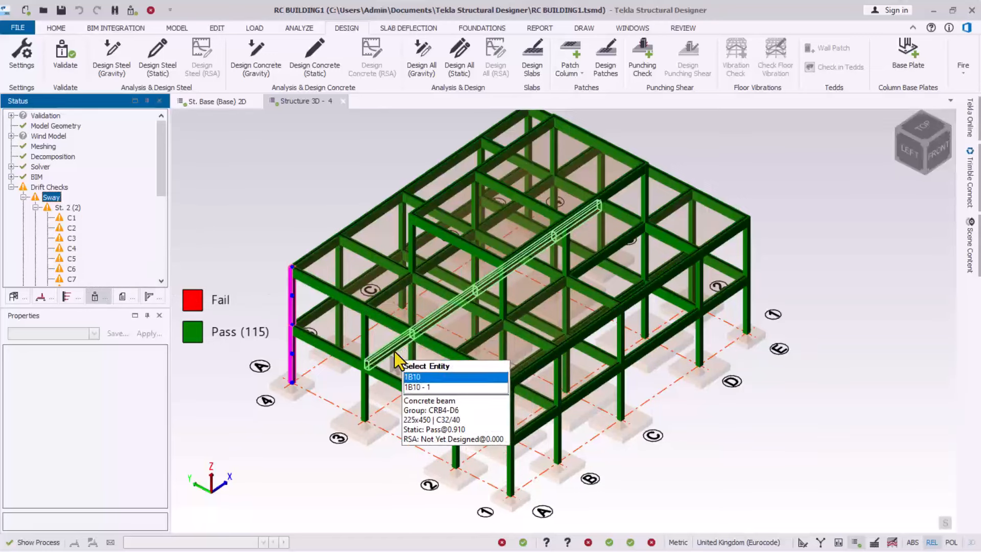
{"action": "scroll", "coordinate": [403, 362], "scroll_direction": "up", "scroll_amount": 2}
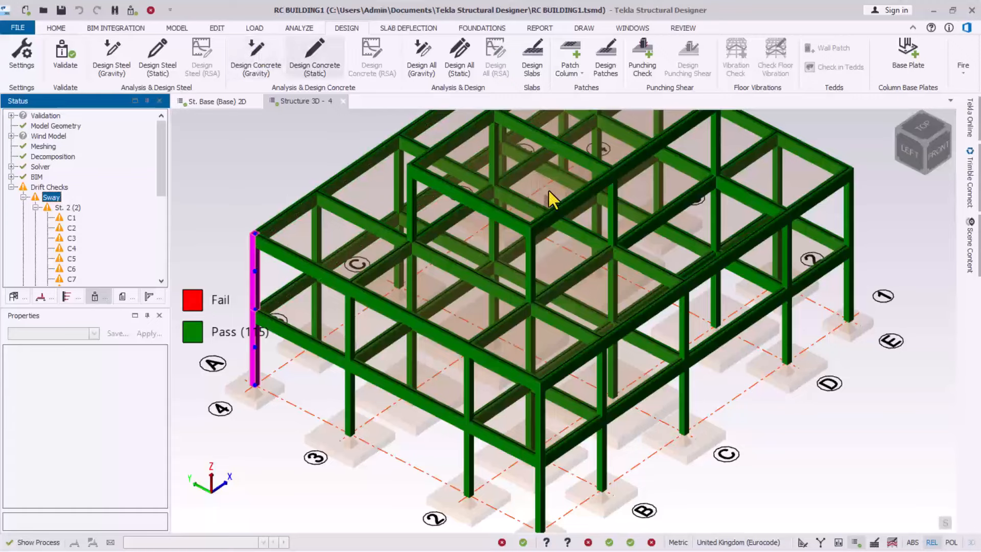
{"action": "scroll", "coordinate": [431, 306], "scroll_direction": "down", "scroll_amount": 2}
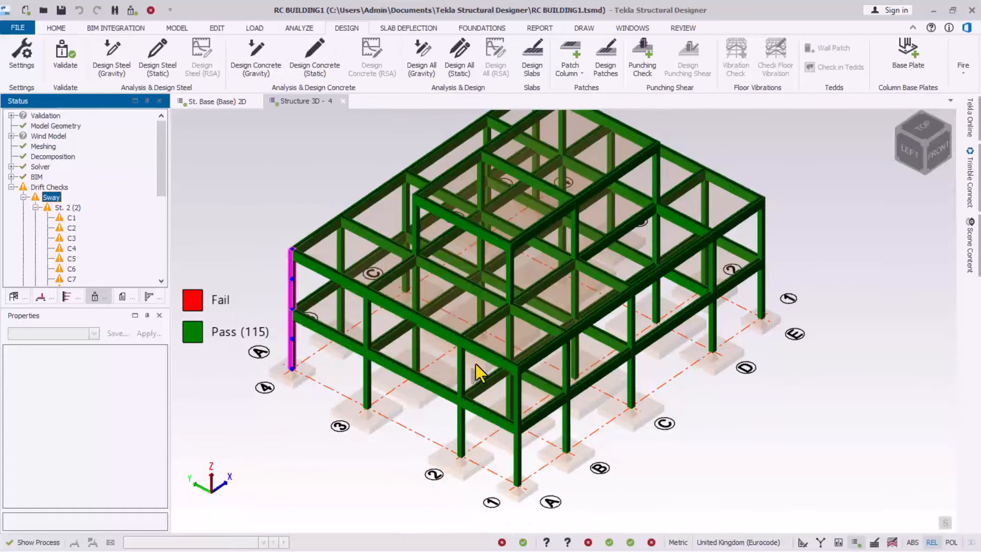
{"action": "scroll", "coordinate": [644, 358], "scroll_direction": "up", "scroll_amount": 1}
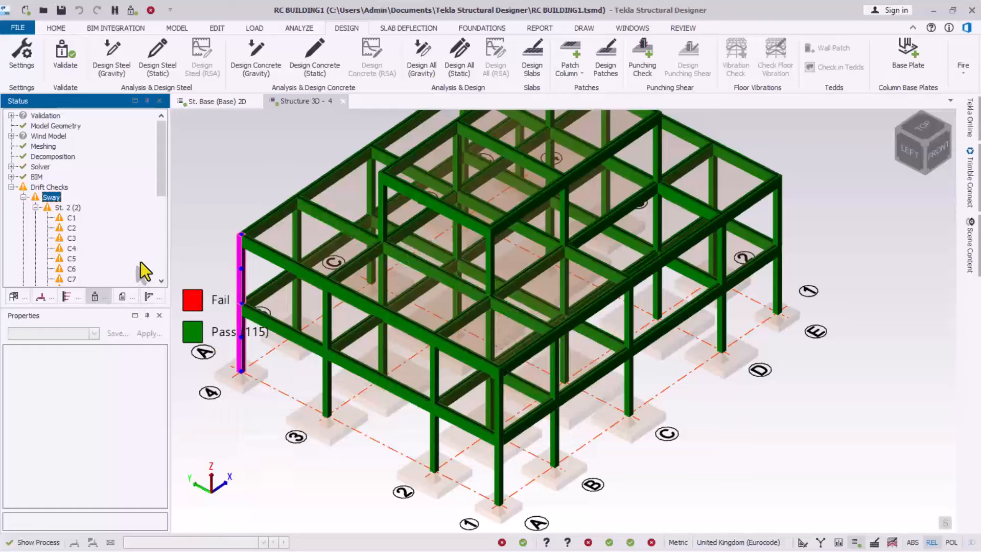
{"action": "scroll", "coordinate": [438, 320], "scroll_direction": "up", "scroll_amount": 1}
{"action": "scroll", "coordinate": [483, 256], "scroll_direction": "down", "scroll_amount": 2}
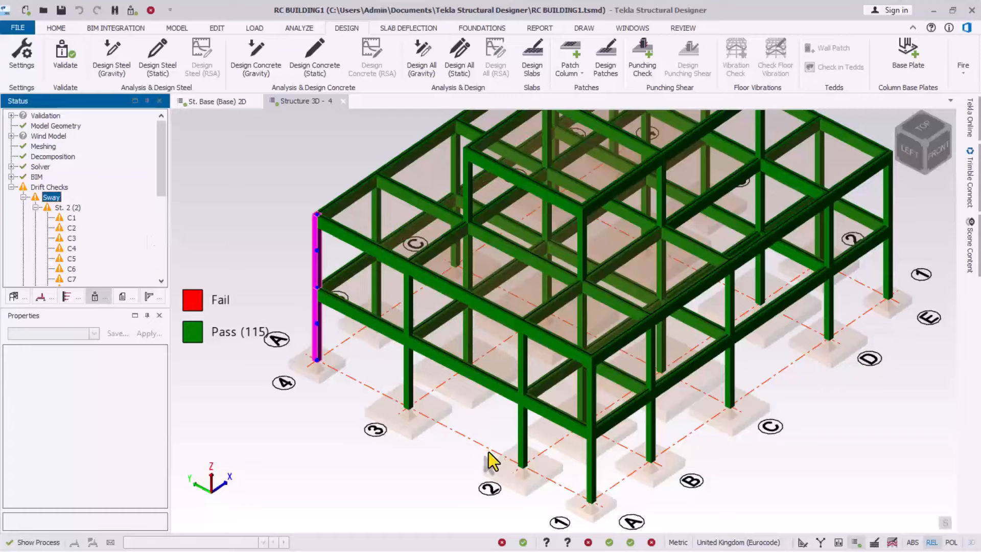
{"action": "scroll", "coordinate": [582, 414], "scroll_direction": "up", "scroll_amount": 1}
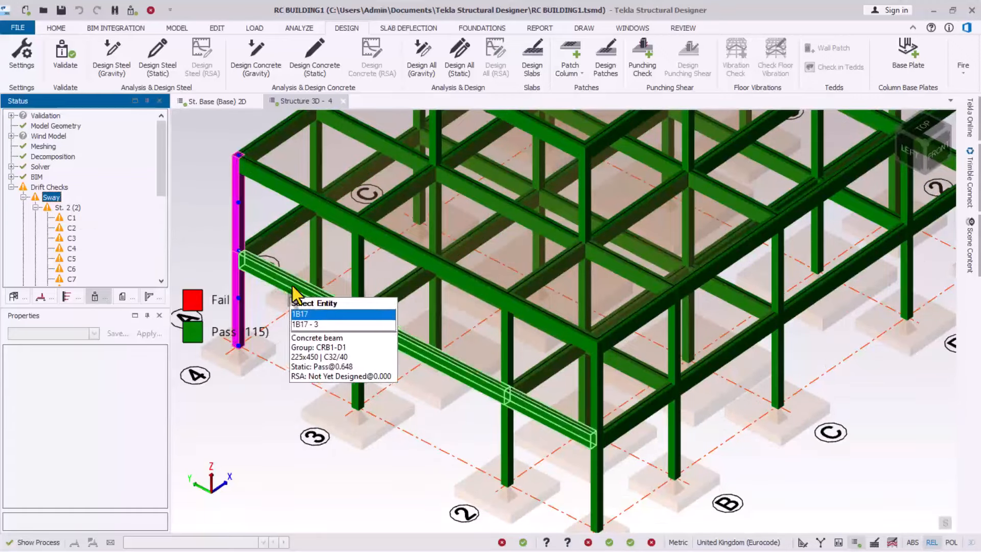
{"action": "scroll", "coordinate": [275, 301], "scroll_direction": "down", "scroll_amount": 1}
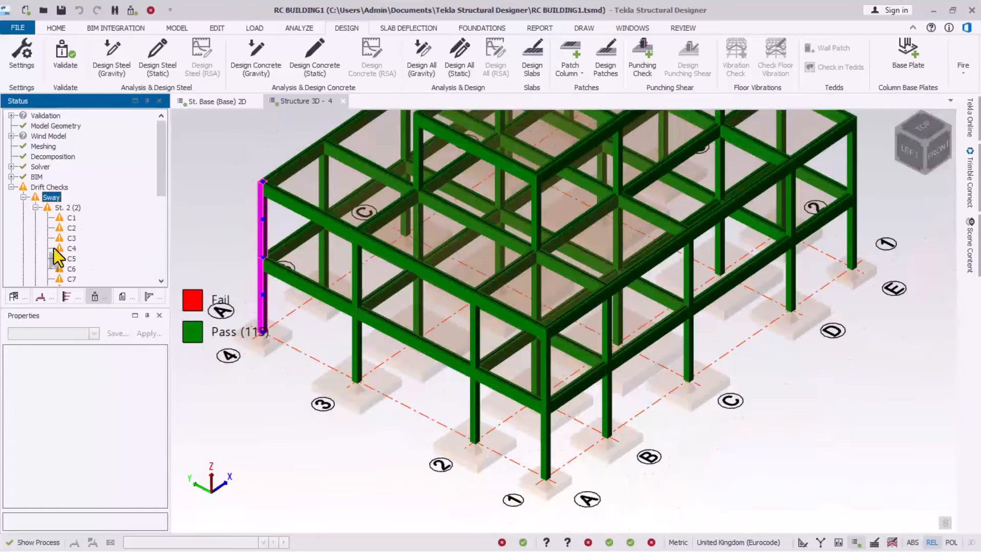
Open the Show/Alter view for the Sway drift check and review the check status of the columns.
{"action": "right_click", "coordinate": [50, 199]}
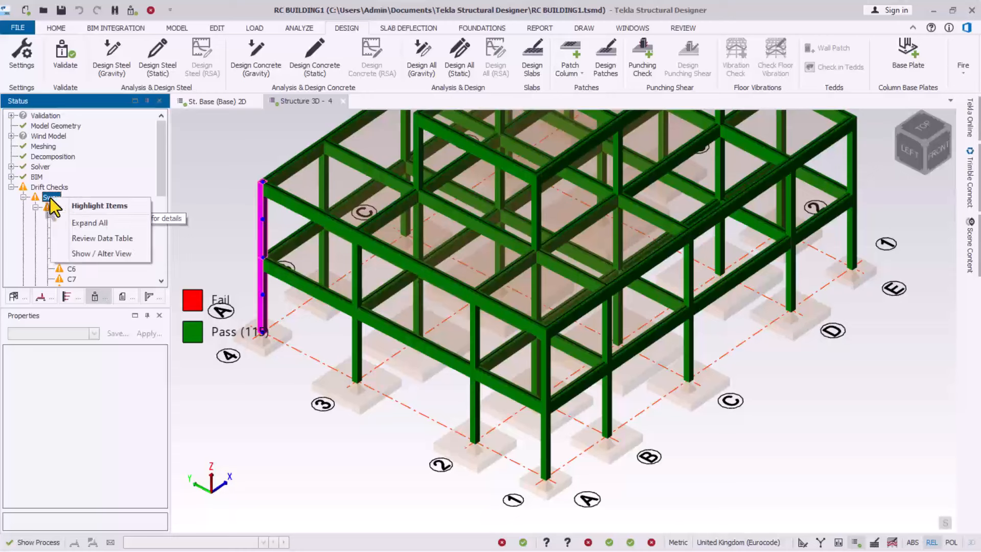
{"action": "left_click", "coordinate": [115, 253]}
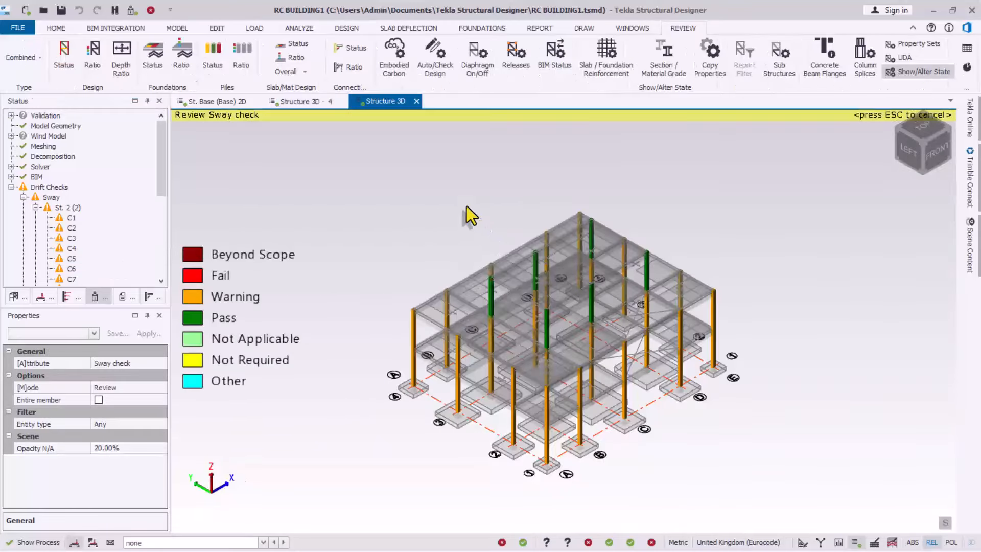
{"action": "mouse_move", "coordinate": [578, 439]}
{"action": "scroll", "coordinate": [557, 403], "scroll_direction": "up", "scroll_amount": 2}
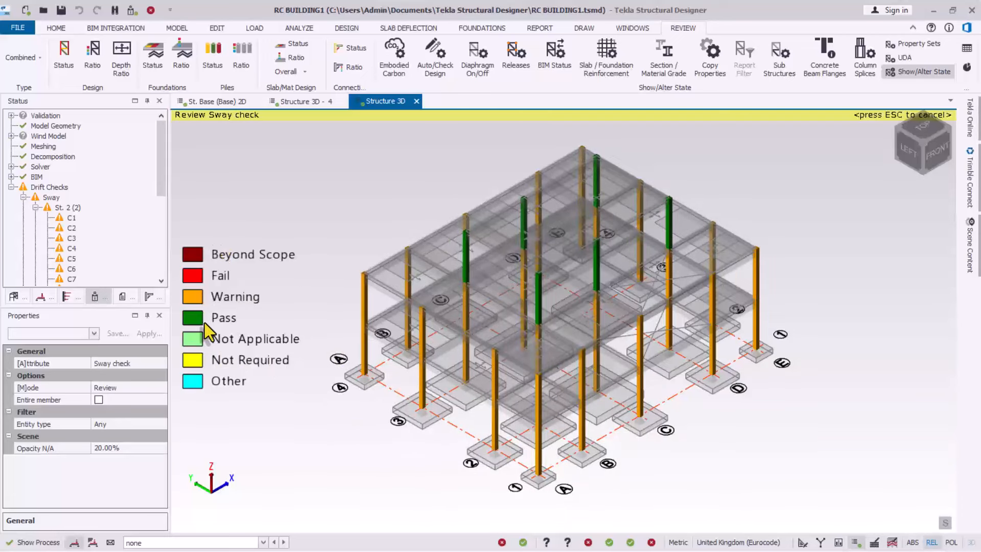
{"action": "scroll", "coordinate": [780, 303], "scroll_direction": "down", "scroll_amount": 1}
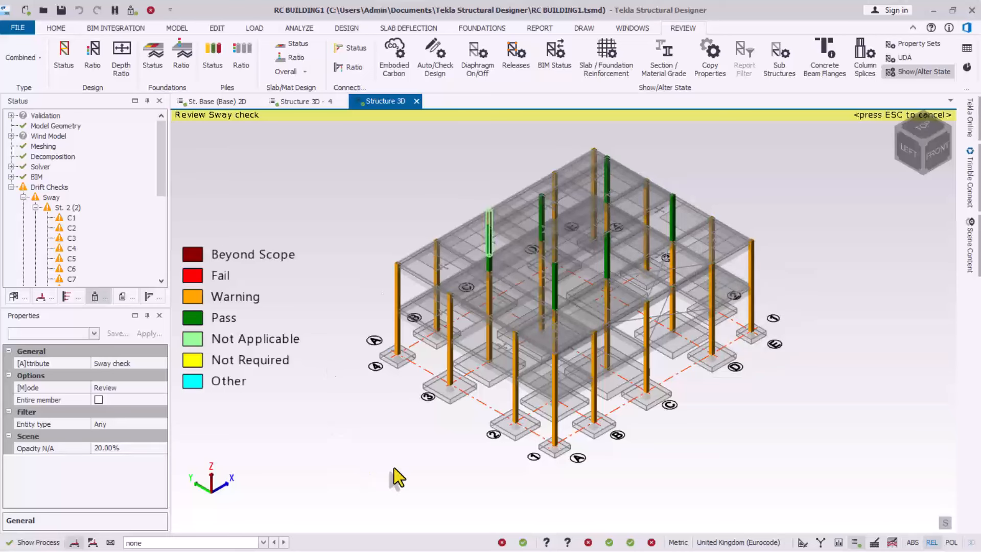
{"action": "scroll", "coordinate": [532, 410], "scroll_direction": "up", "scroll_amount": 1}
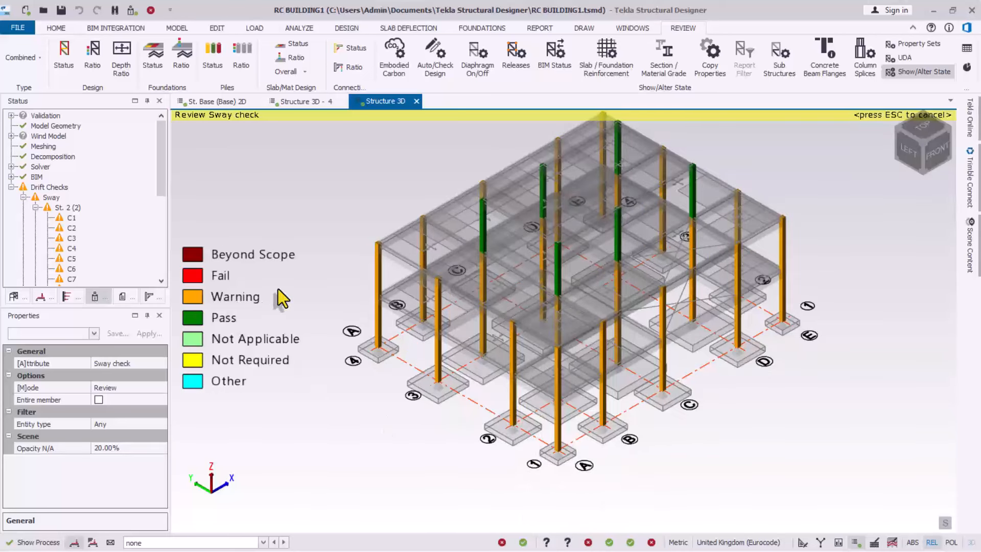
{"action": "mouse_move", "coordinate": [379, 258]}
{"action": "scroll", "coordinate": [565, 418], "scroll_direction": "down", "scroll_amount": 1}
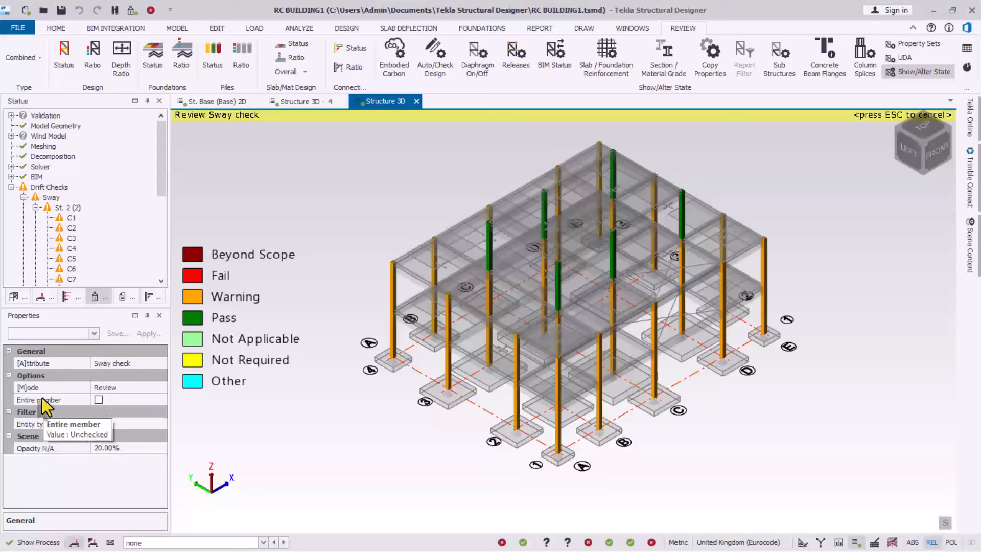
Change the Sway check mode to Set Off and turn the check off for the columns of all three storeys.
{"action": "left_click", "coordinate": [119, 387]}
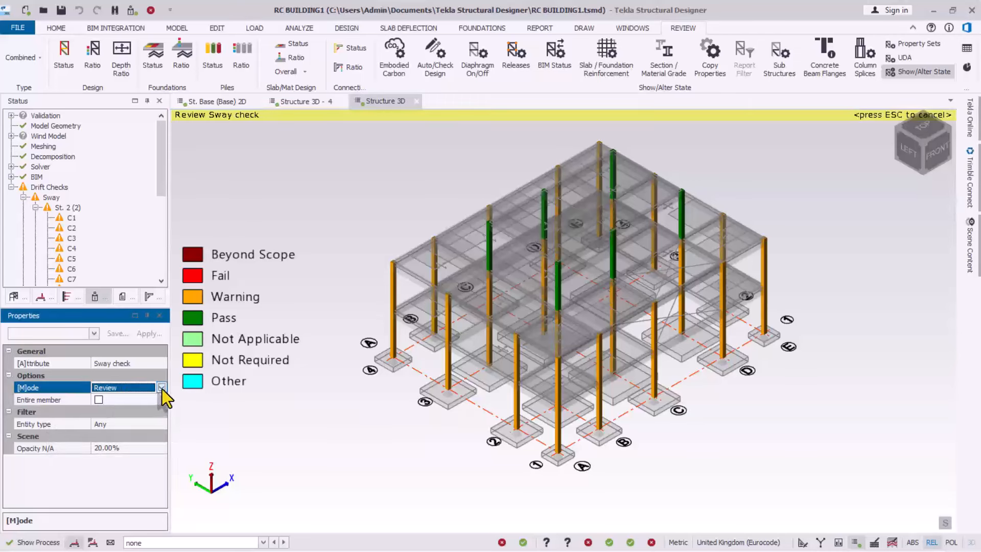
{"action": "left_click", "coordinate": [162, 388]}
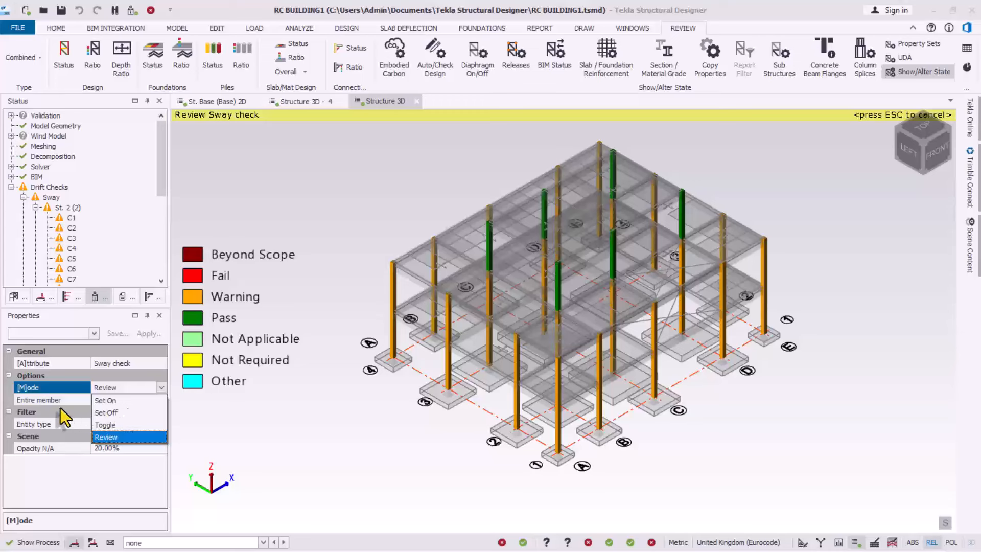
{"action": "left_click", "coordinate": [107, 414]}
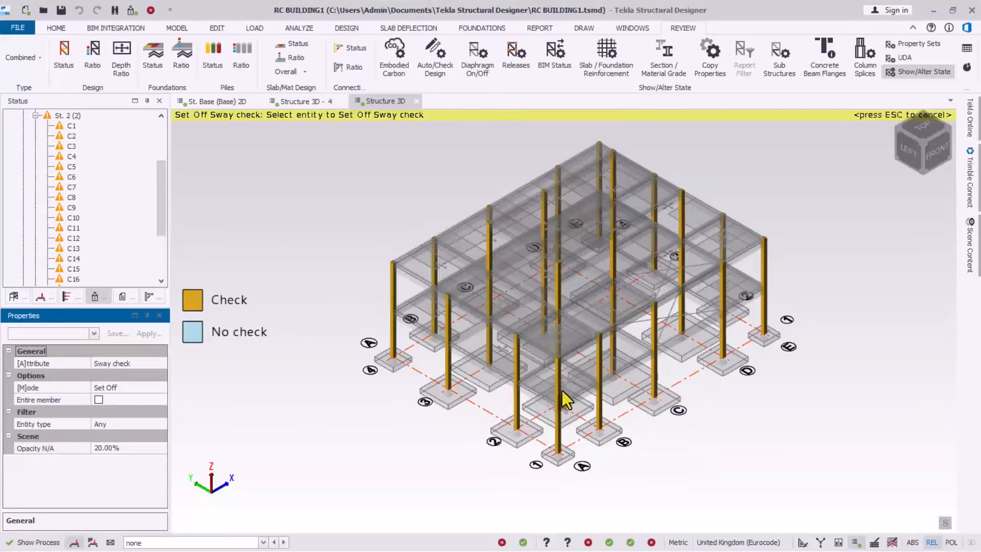
{"action": "middle_click_drag", "start_coordinate": [641, 440], "coordinate": [557, 342]}
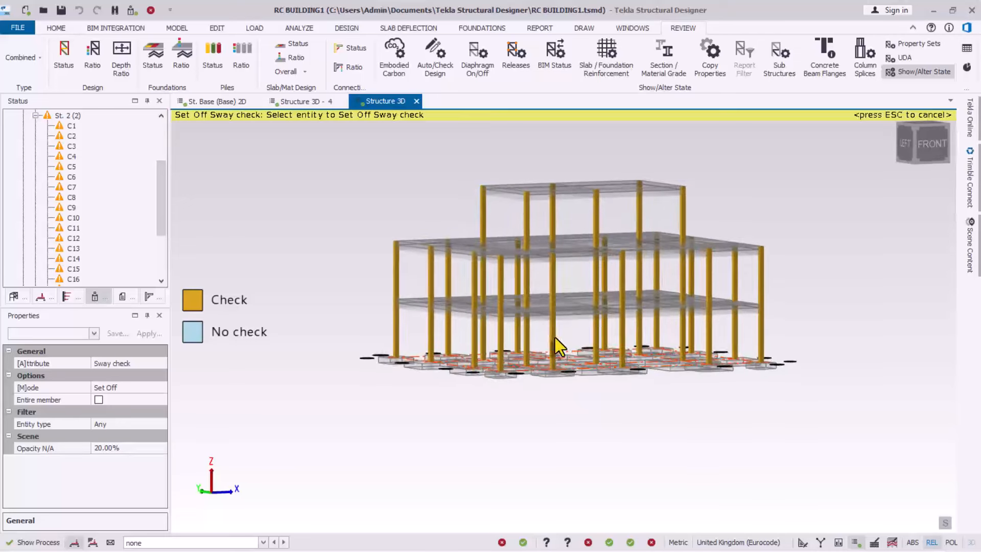
{"action": "left_click_drag", "start_coordinate": [797, 274], "coordinate": [360, 295]}
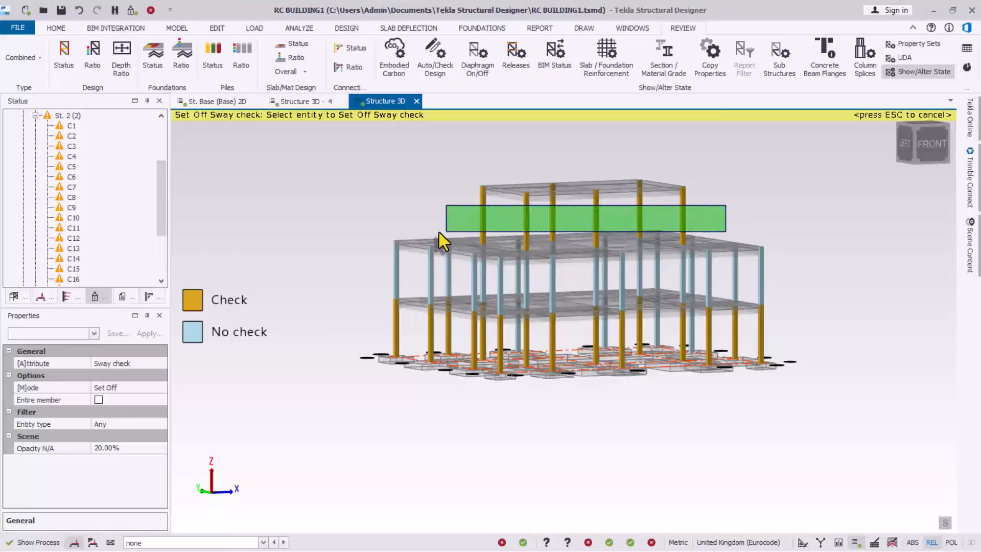
{"action": "left_click", "coordinate": [425, 231]}
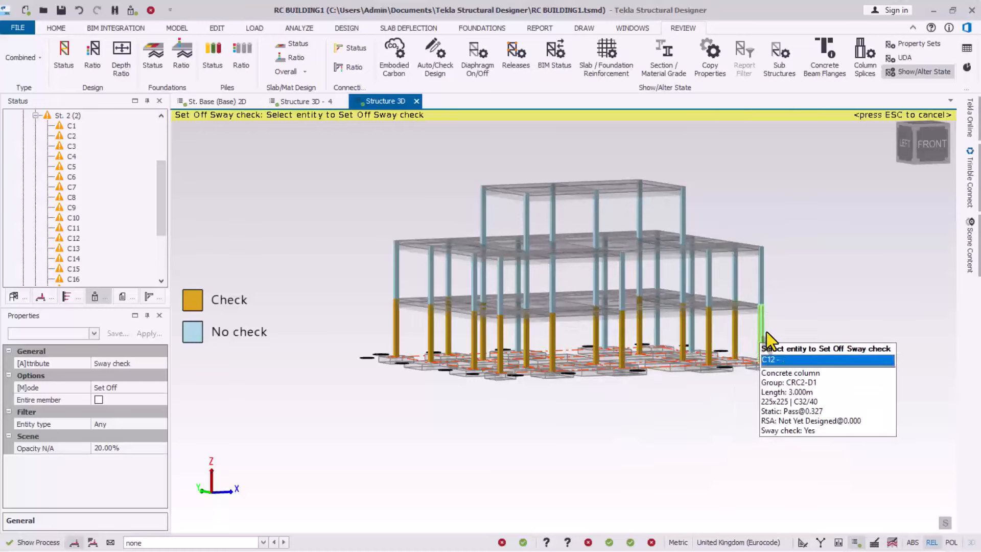
{"action": "left_click", "coordinate": [379, 343]}
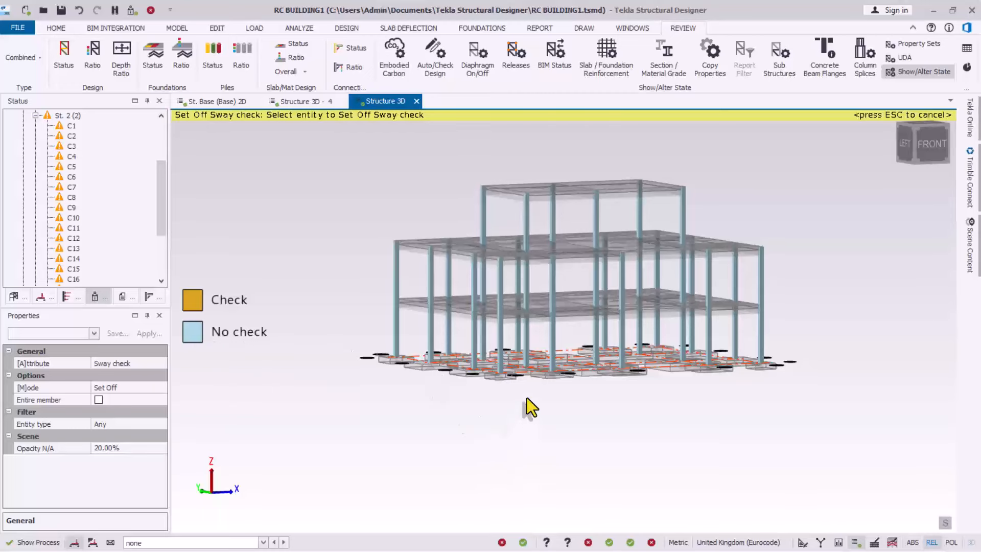
{"action": "middle_click_drag", "start_coordinate": [527, 398], "coordinate": [575, 363]}
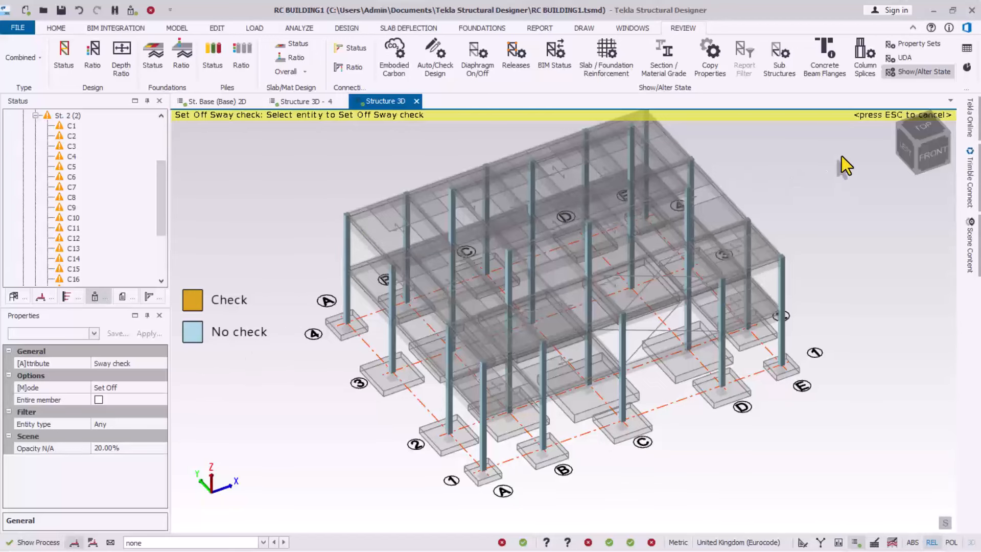
{"action": "key", "text": "Escape"}
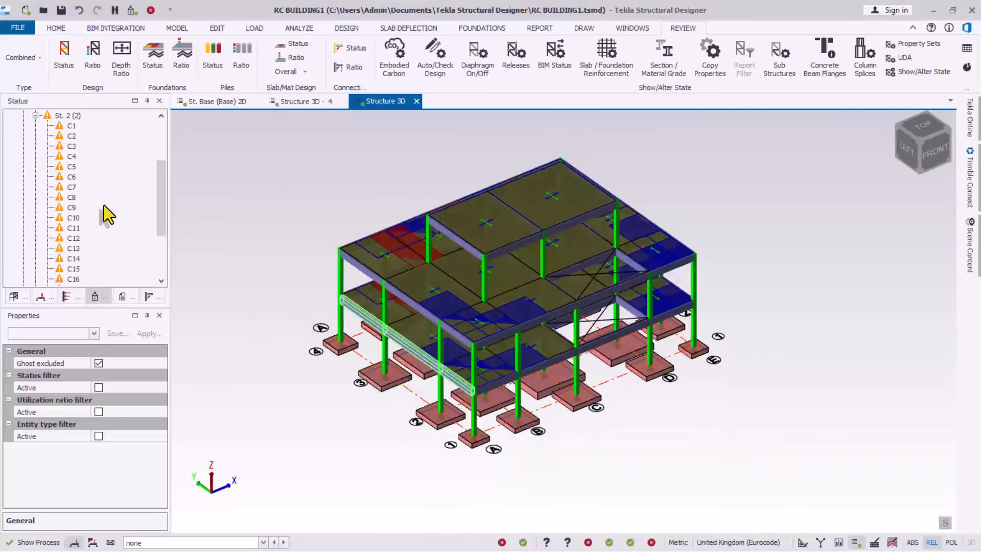
Collapse the drift checks in the status tree and save the model.
{"action": "left_click_drag", "start_coordinate": [162, 187], "coordinate": [152, 139]}
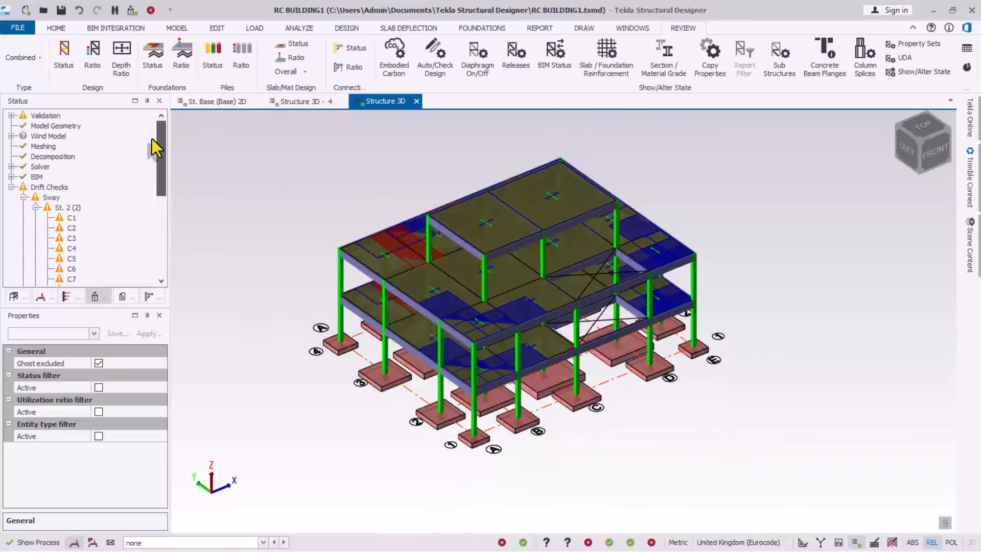
{"action": "double_click", "coordinate": [27, 188]}
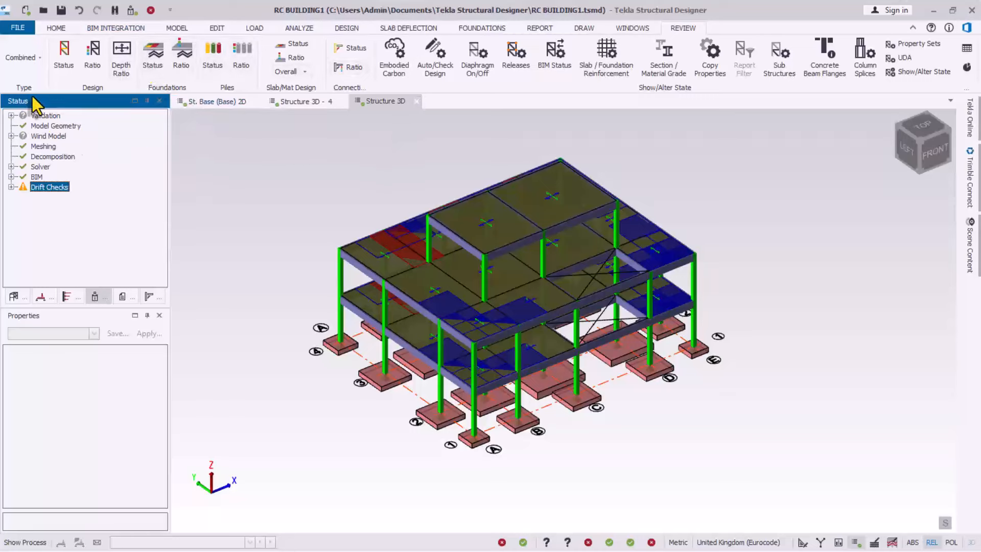
{"action": "left_click", "coordinate": [61, 11]}
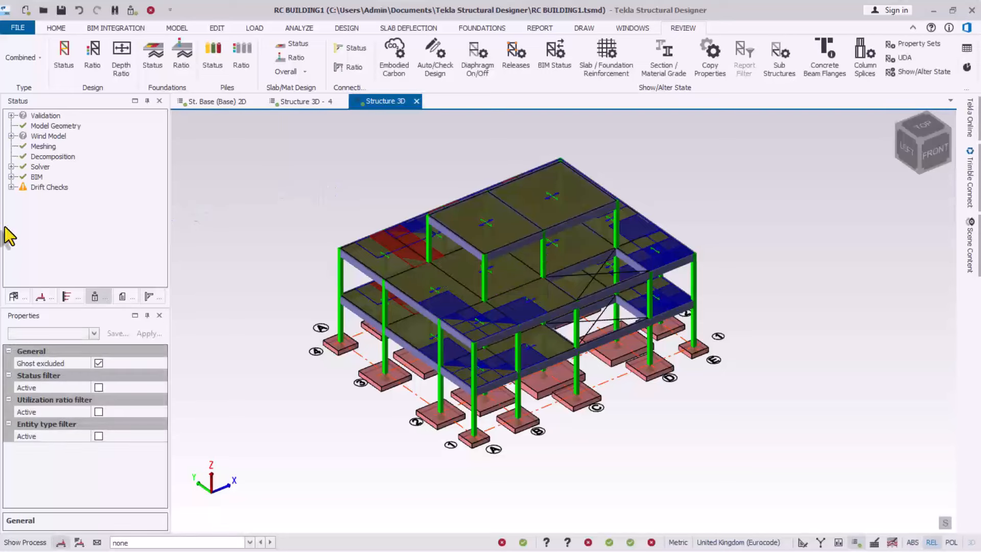
Rerun the static analysis and design of the concrete members.
{"action": "mouse_move", "coordinate": [544, 228]}
{"action": "scroll", "coordinate": [543, 229], "scroll_direction": "up", "scroll_amount": 2}
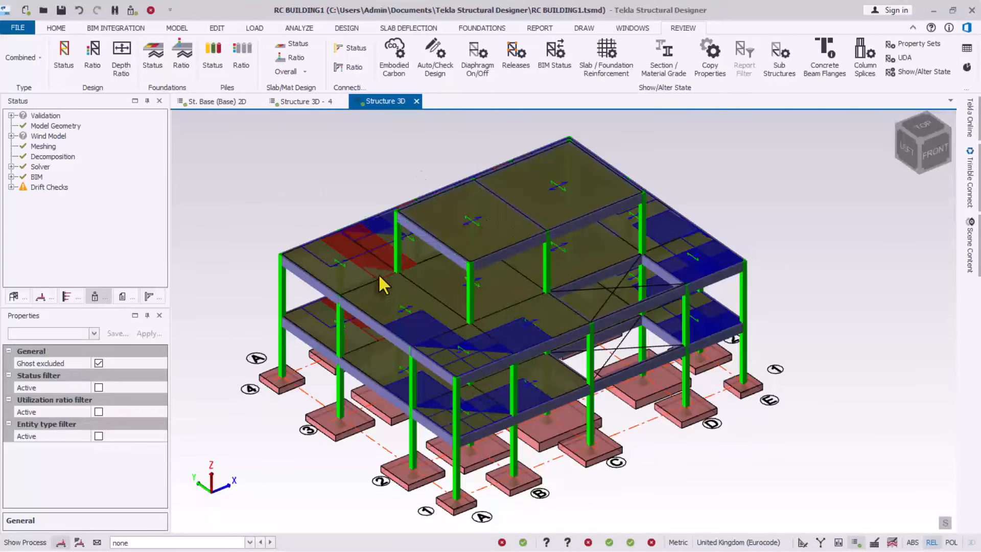
{"action": "mouse_move", "coordinate": [449, 283]}
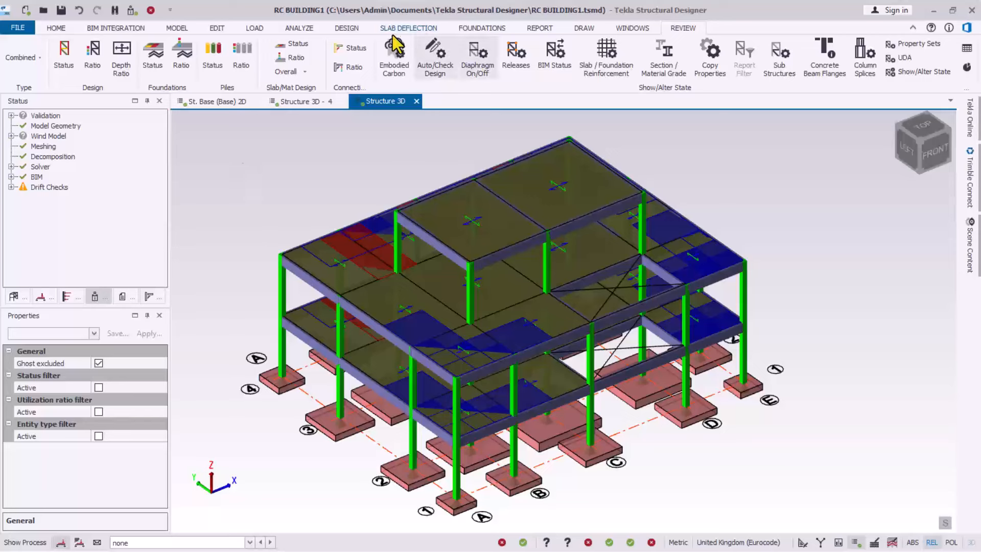
{"action": "left_click", "coordinate": [346, 28]}
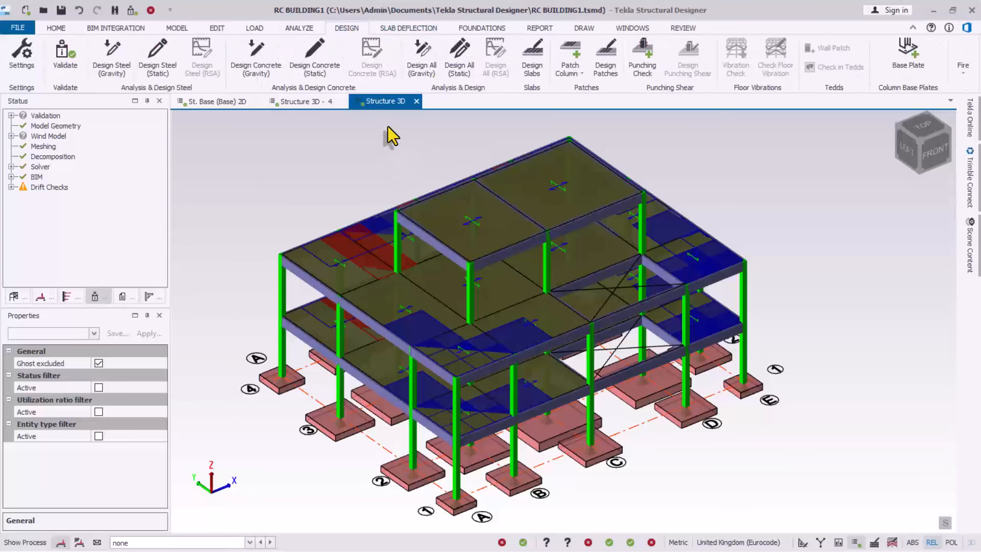
{"action": "left_click", "coordinate": [321, 69]}
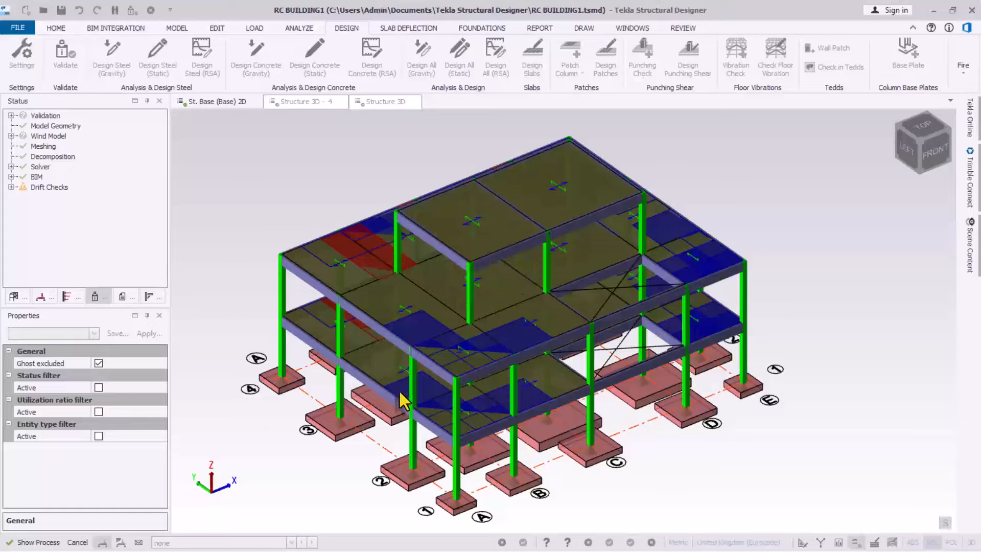
Examine the design status of the frame's beams and columns in 3D and the overall drift checks status.
{"action": "scroll", "coordinate": [577, 260], "scroll_direction": "down", "scroll_amount": 2}
{"action": "scroll", "coordinate": [434, 314], "scroll_direction": "up", "scroll_amount": 1}
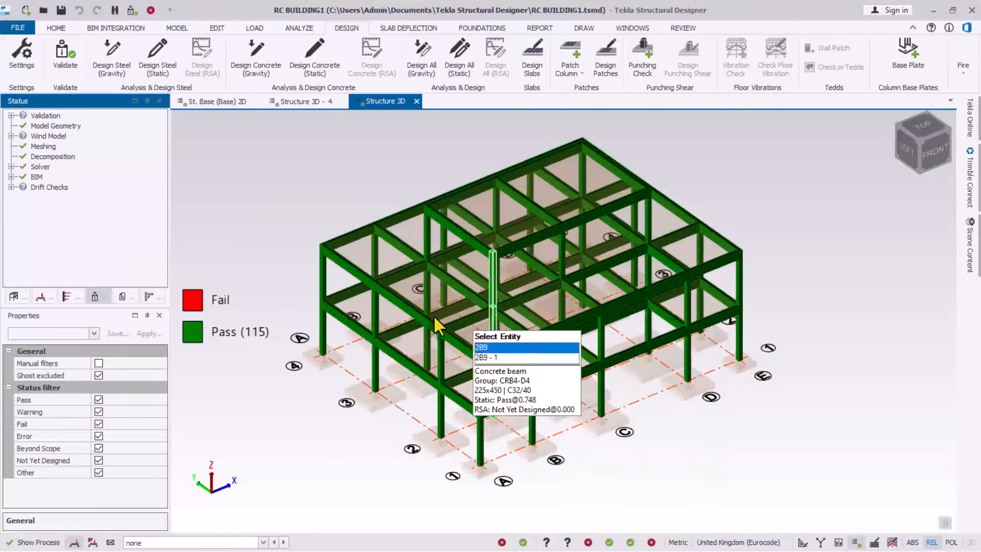
{"action": "scroll", "coordinate": [560, 260], "scroll_direction": "up", "scroll_amount": 2}
{"action": "scroll", "coordinate": [568, 245], "scroll_direction": "down", "scroll_amount": 2}
{"action": "scroll", "coordinate": [542, 263], "scroll_direction": "up", "scroll_amount": 1}
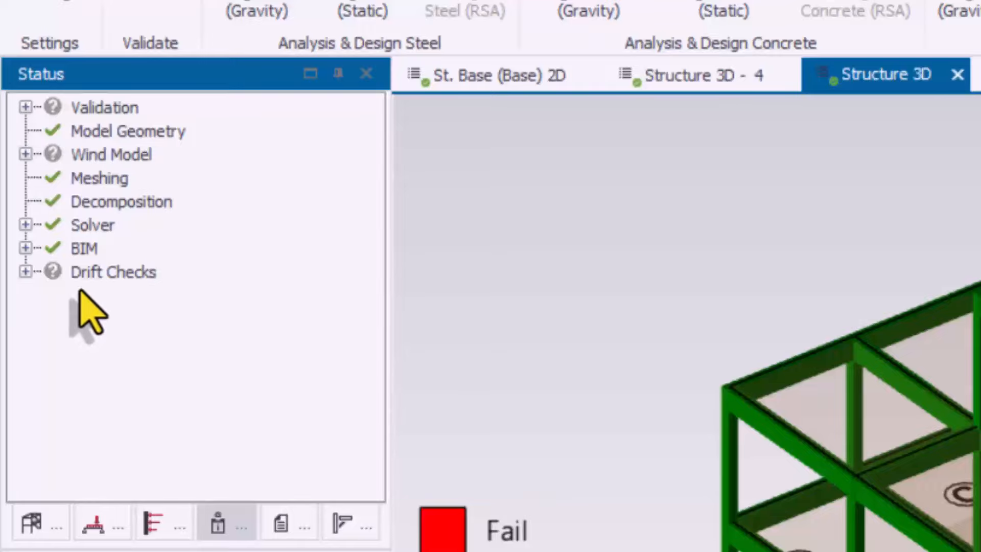
{"action": "left_click", "coordinate": [110, 275]}
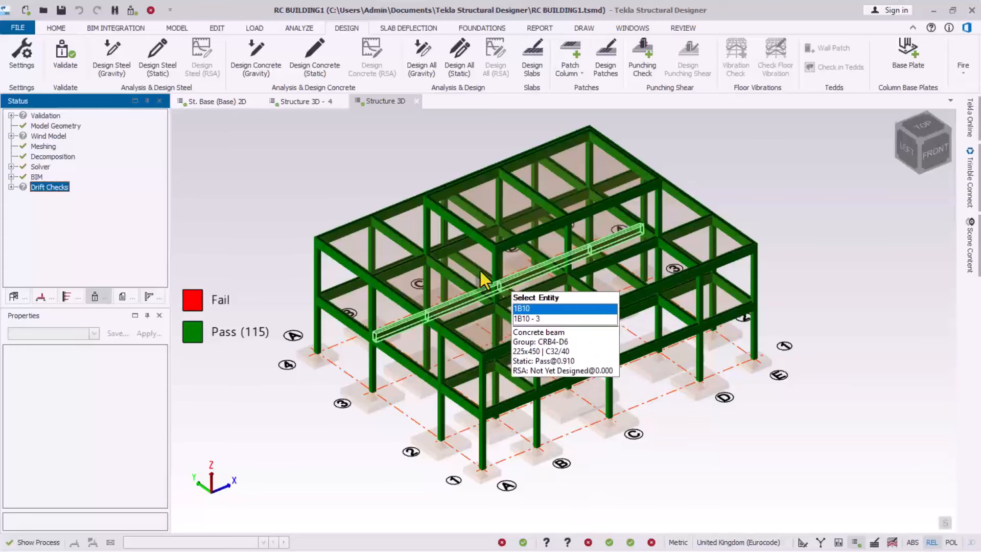
{"action": "scroll", "coordinate": [517, 214], "scroll_direction": "up", "scroll_amount": 3}
{"action": "scroll", "coordinate": [569, 312], "scroll_direction": "down", "scroll_amount": 3}
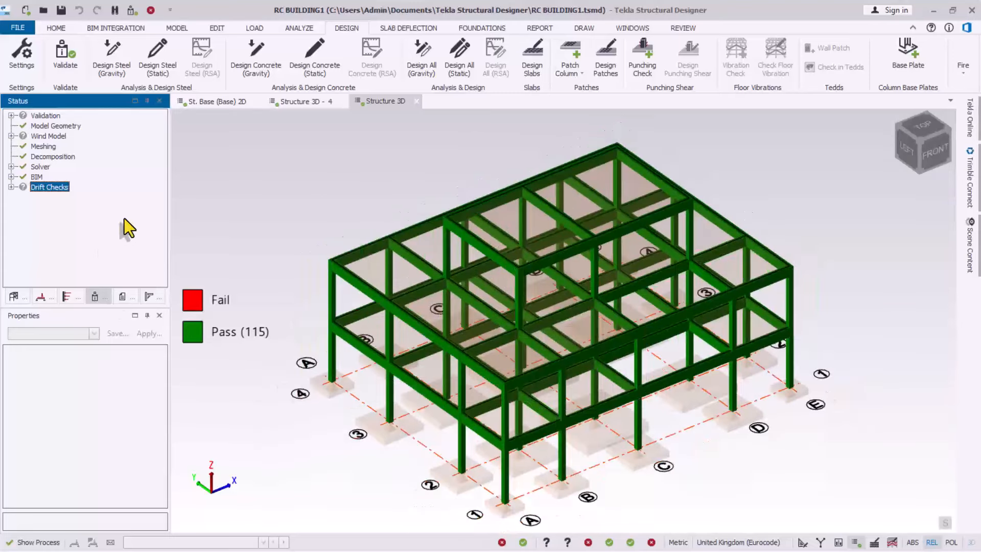
{"action": "scroll", "coordinate": [578, 293], "scroll_direction": "down", "scroll_amount": 1}
{"action": "scroll", "coordinate": [557, 300], "scroll_direction": "up", "scroll_amount": 2}
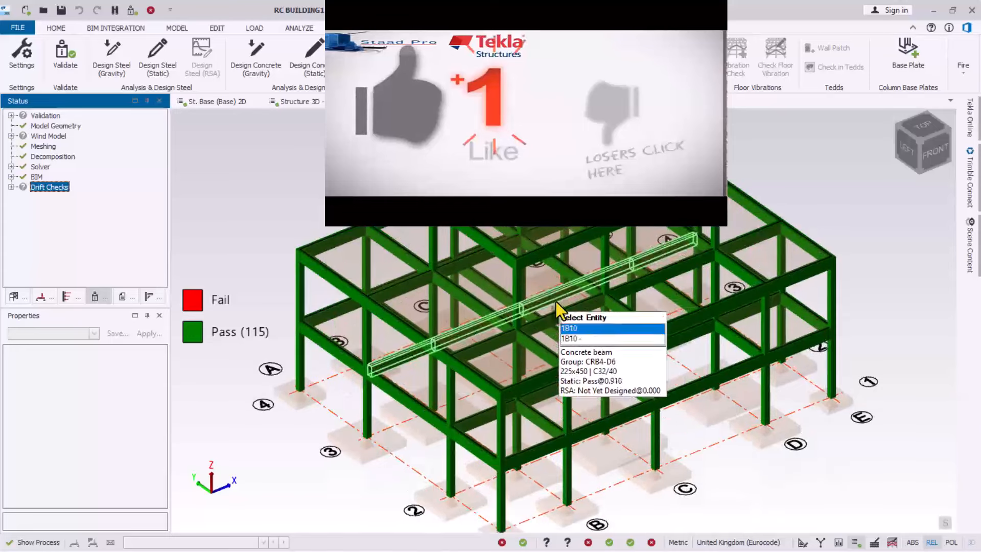
{"action": "scroll", "coordinate": [333, 233], "scroll_direction": "down", "scroll_amount": 2}
{"action": "scroll", "coordinate": [333, 233], "scroll_direction": "up", "scroll_amount": 1}
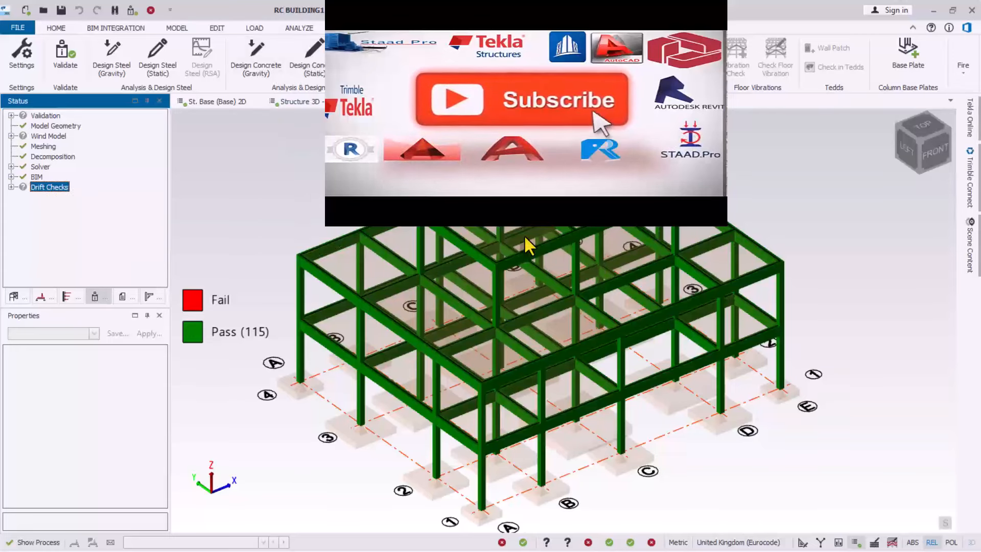
{"action": "scroll", "coordinate": [633, 224], "scroll_direction": "up", "scroll_amount": 2}
{"action": "scroll", "coordinate": [672, 229], "scroll_direction": "down", "scroll_amount": 2}
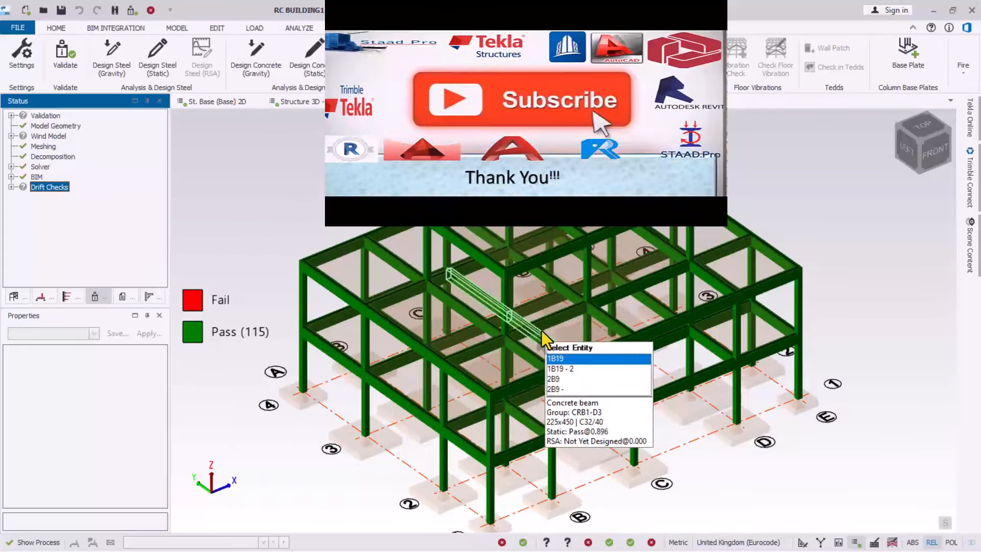
{"action": "scroll", "coordinate": [542, 330], "scroll_direction": "down", "scroll_amount": 2}
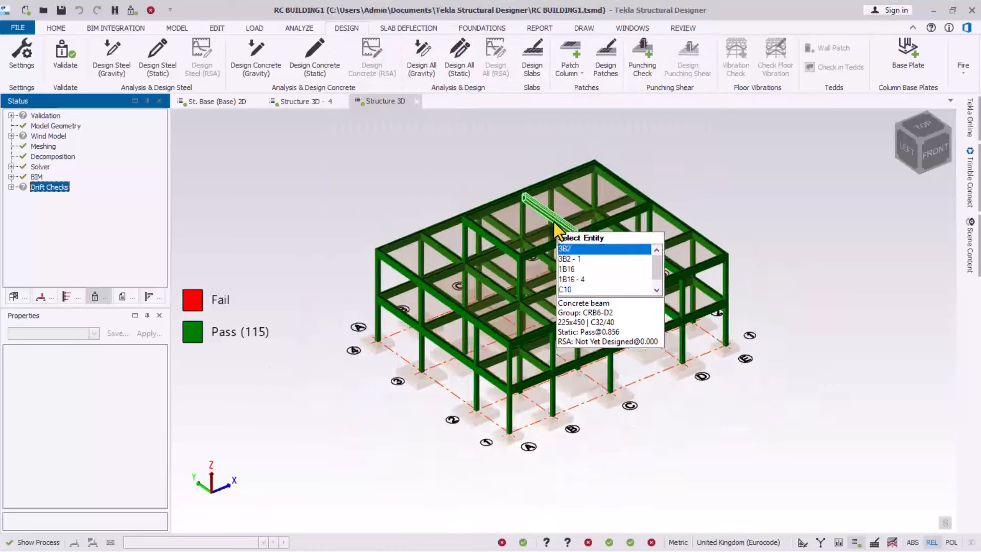
{"action": "scroll", "coordinate": [556, 253], "scroll_direction": "up", "scroll_amount": 2}
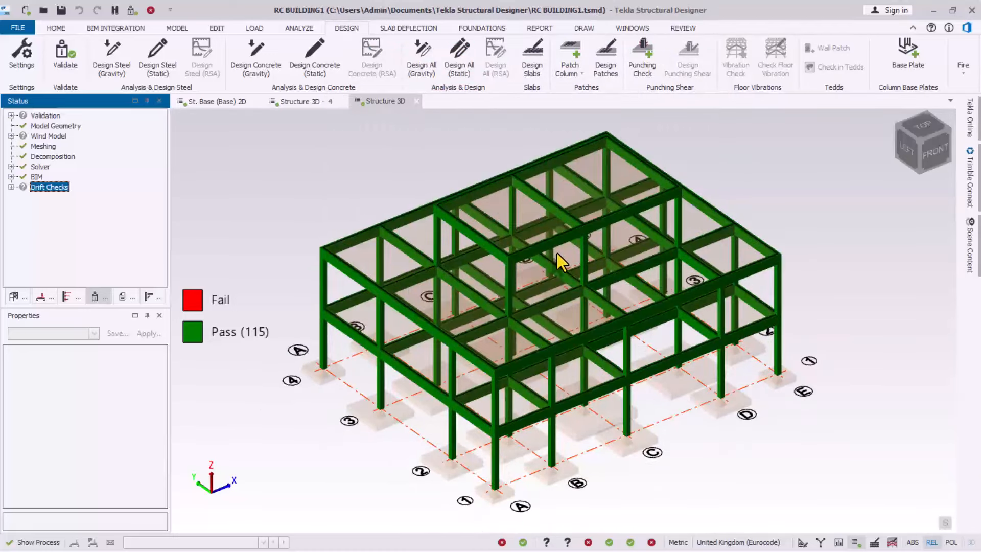
{"action": "scroll", "coordinate": [460, 280], "scroll_direction": "up", "scroll_amount": 2}
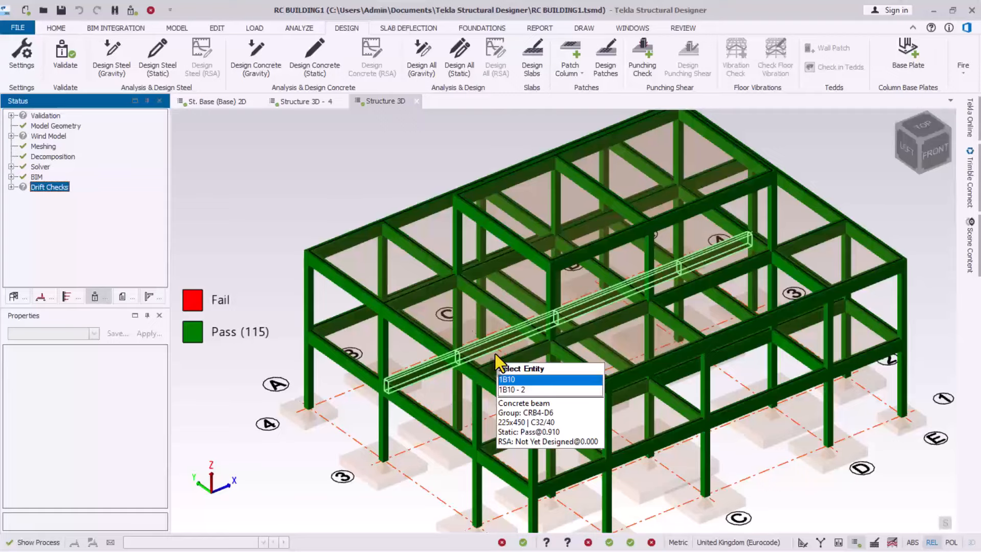
{"action": "scroll", "coordinate": [470, 280], "scroll_direction": "down", "scroll_amount": 3}
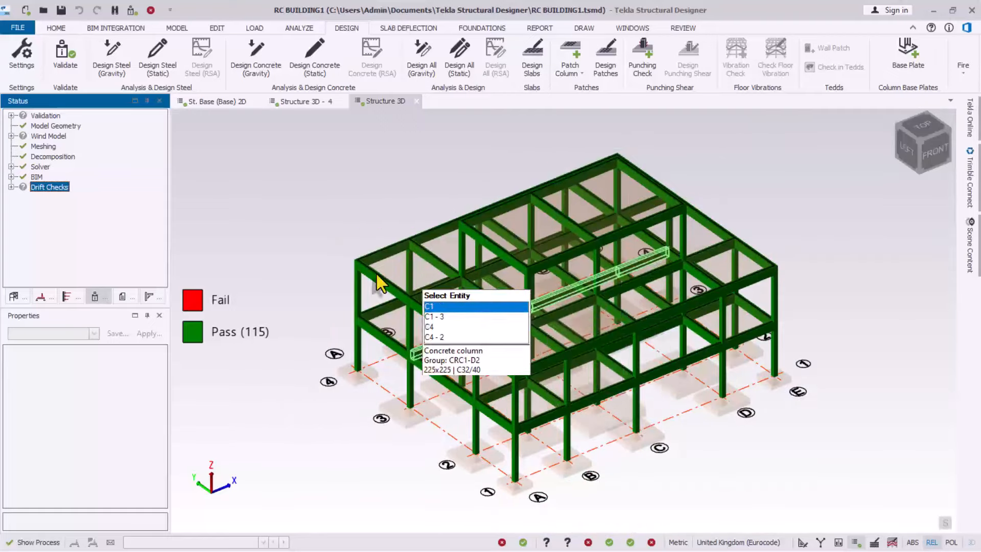
{"action": "scroll", "coordinate": [201, 205], "scroll_direction": "up", "scroll_amount": 3}
{"action": "scroll", "coordinate": [438, 189], "scroll_direction": "down", "scroll_amount": 5}
{"action": "scroll", "coordinate": [591, 201], "scroll_direction": "up", "scroll_amount": 4}
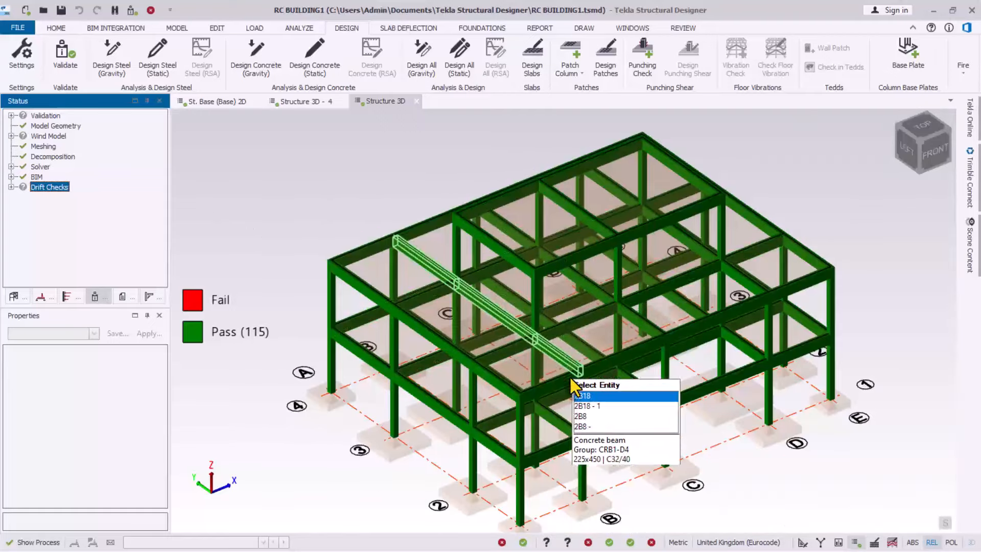
{"action": "scroll", "coordinate": [549, 371], "scroll_direction": "up", "scroll_amount": 3}
{"action": "scroll", "coordinate": [506, 306], "scroll_direction": "down", "scroll_amount": 4}
{"action": "scroll", "coordinate": [579, 198], "scroll_direction": "up", "scroll_amount": 3}
{"action": "scroll", "coordinate": [529, 320], "scroll_direction": "down", "scroll_amount": 2}
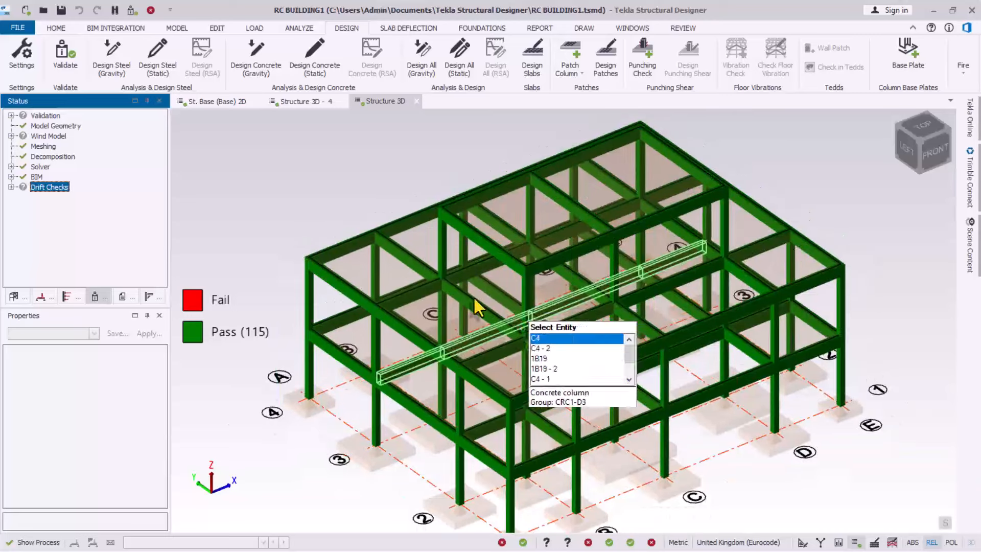
{"action": "scroll", "coordinate": [602, 278], "scroll_direction": "up", "scroll_amount": 2}
{"action": "scroll", "coordinate": [447, 233], "scroll_direction": "down", "scroll_amount": 2}
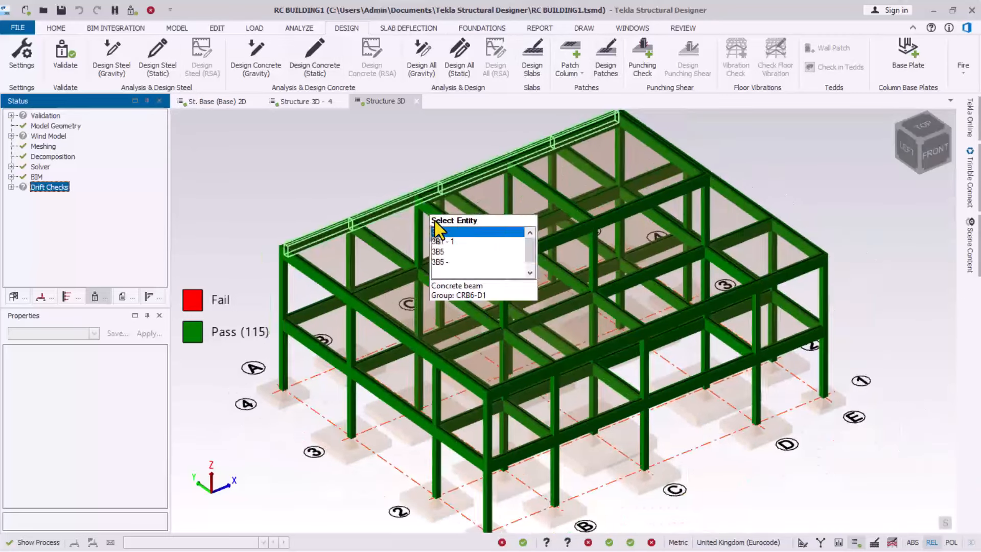
{"action": "scroll", "coordinate": [544, 311], "scroll_direction": "up", "scroll_amount": 2}
{"action": "scroll", "coordinate": [559, 313], "scroll_direction": "down", "scroll_amount": 2}
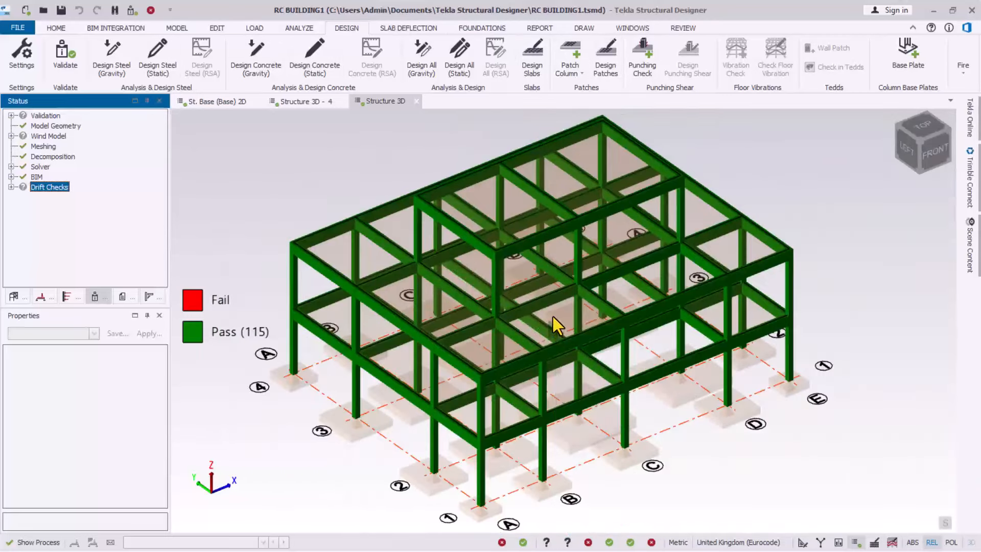
{"action": "scroll", "coordinate": [553, 308], "scroll_direction": "up", "scroll_amount": 4}
{"action": "scroll", "coordinate": [559, 305], "scroll_direction": "down", "scroll_amount": 2}
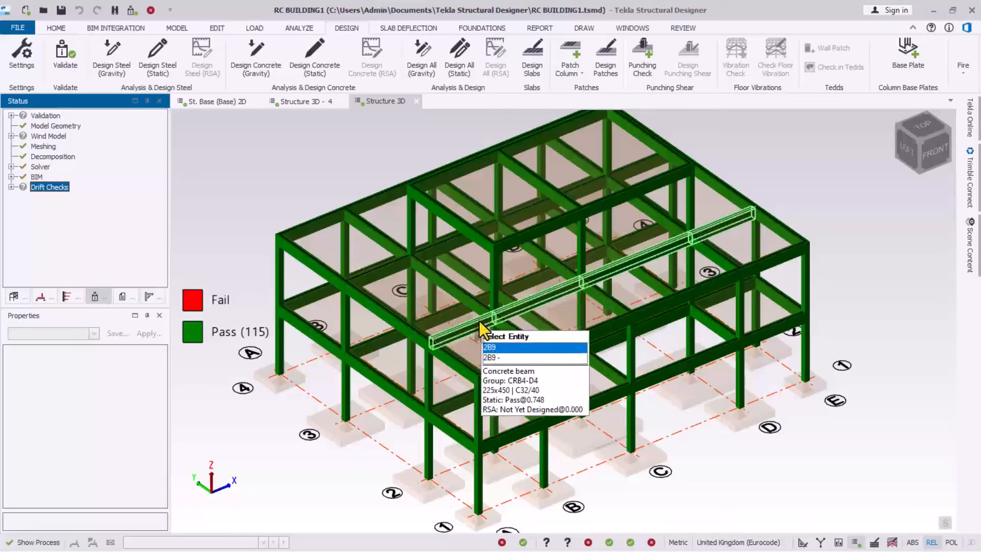
{"action": "scroll", "coordinate": [538, 299], "scroll_direction": "up", "scroll_amount": 2}
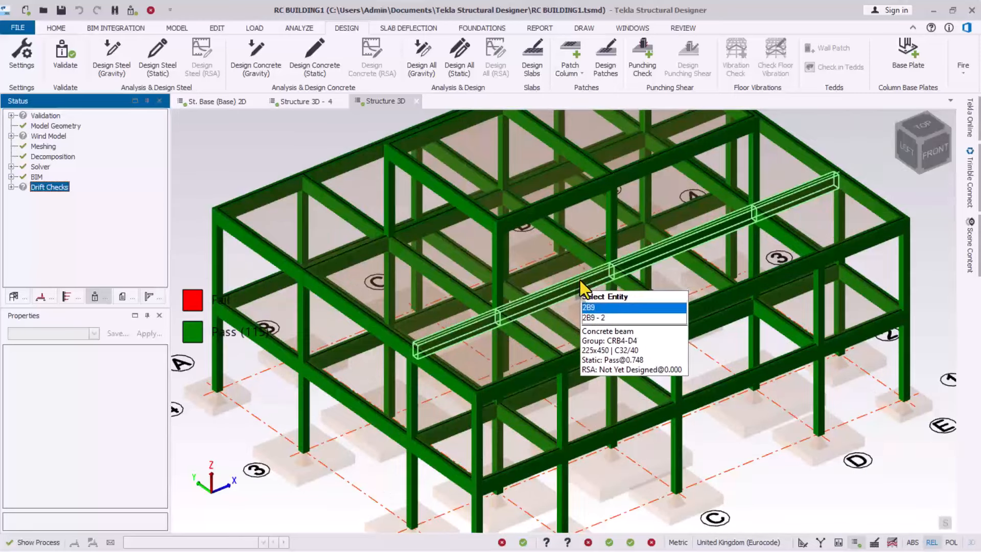
{"action": "scroll", "coordinate": [614, 275], "scroll_direction": "down", "scroll_amount": 1}
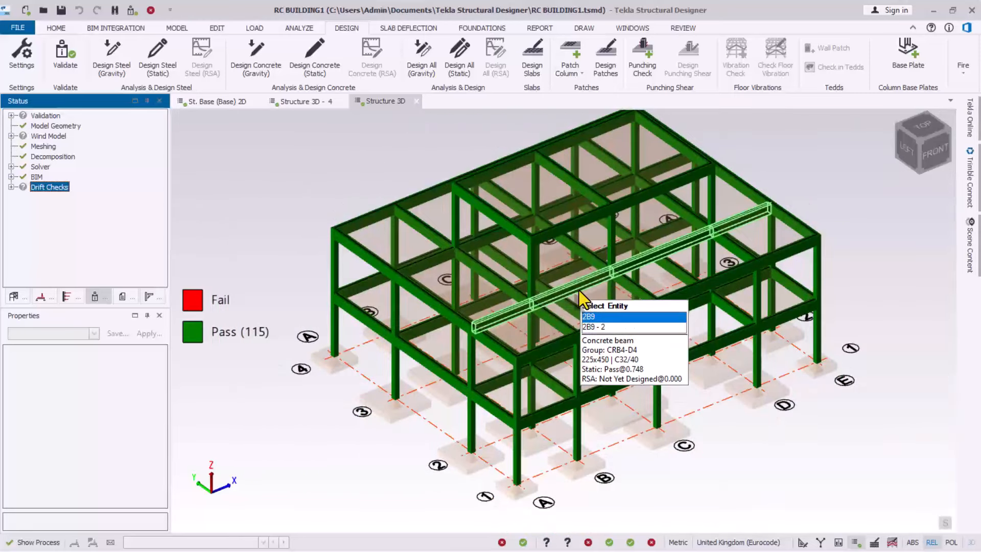
{"action": "scroll", "coordinate": [579, 290], "scroll_direction": "up", "scroll_amount": 2}
{"action": "scroll", "coordinate": [577, 284], "scroll_direction": "down", "scroll_amount": 2}
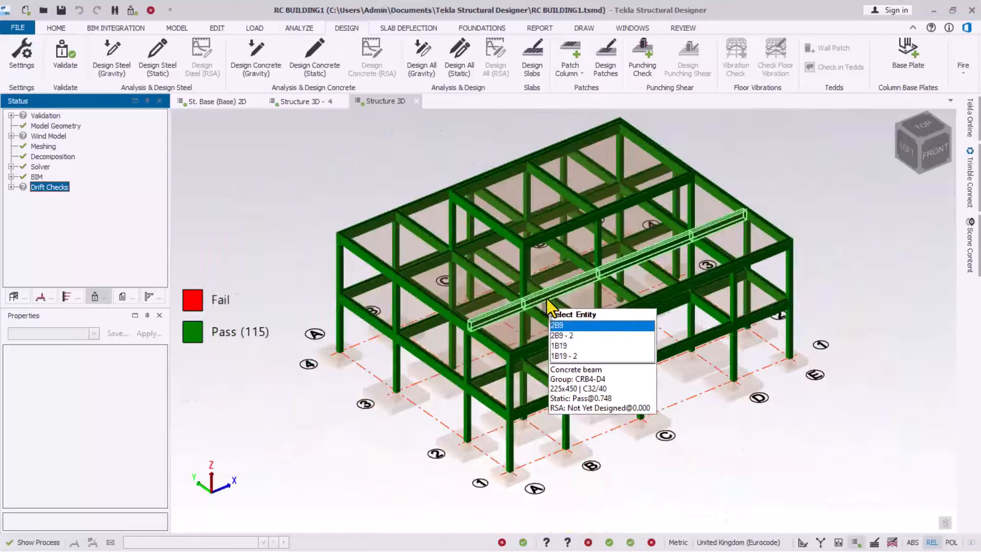
{"action": "scroll", "coordinate": [552, 276], "scroll_direction": "up", "scroll_amount": 3}
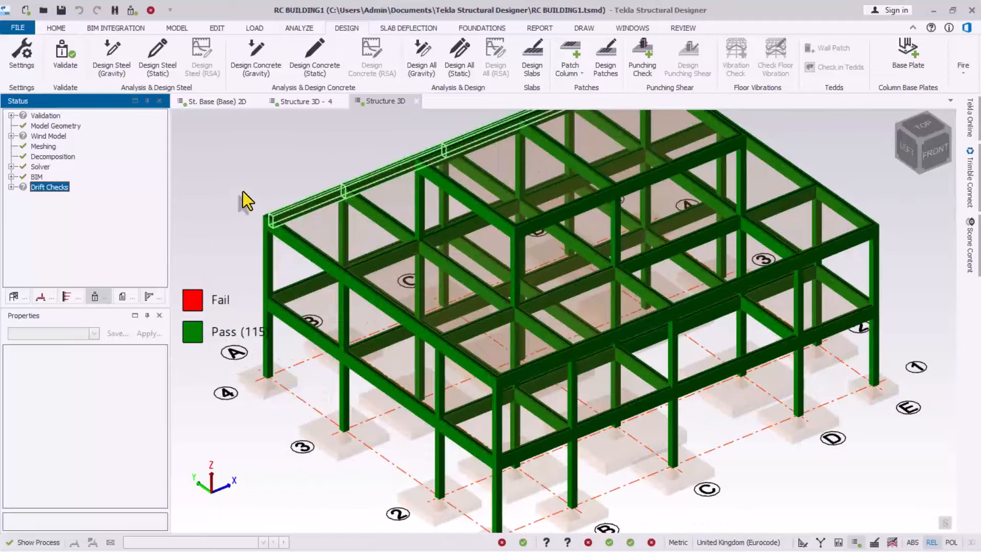
{"action": "scroll", "coordinate": [541, 286], "scroll_direction": "down", "scroll_amount": 1}
{"action": "right_click_drag", "start_coordinate": [579, 293], "coordinate": [635, 271]}
{"action": "scroll", "coordinate": [627, 246], "scroll_direction": "down", "scroll_amount": 3}
{"action": "scroll", "coordinate": [626, 243], "scroll_direction": "up", "scroll_amount": 3}
{"action": "scroll", "coordinate": [622, 319], "scroll_direction": "down", "scroll_amount": 2}
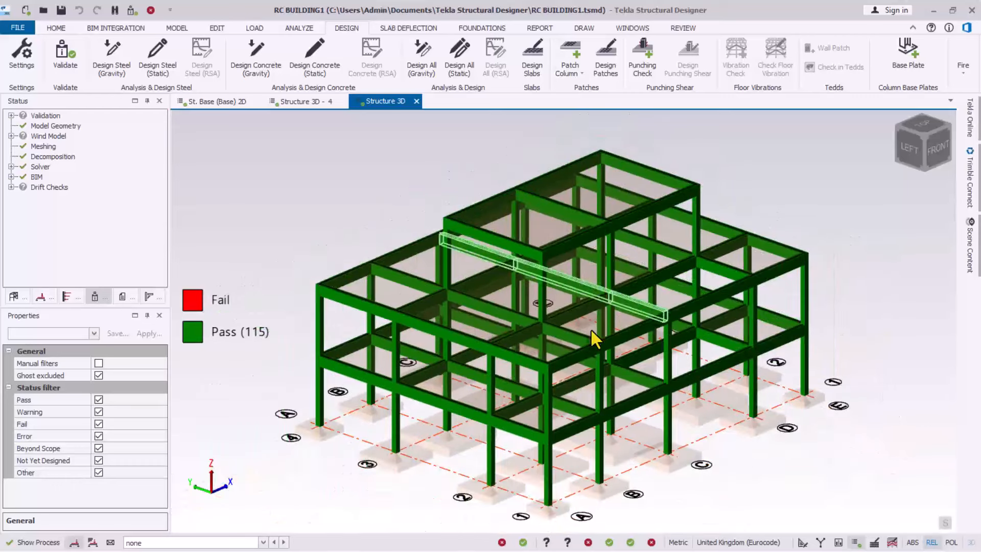
{"action": "scroll", "coordinate": [529, 480], "scroll_direction": "up", "scroll_amount": 2}
{"action": "scroll", "coordinate": [553, 443], "scroll_direction": "down", "scroll_amount": 2}
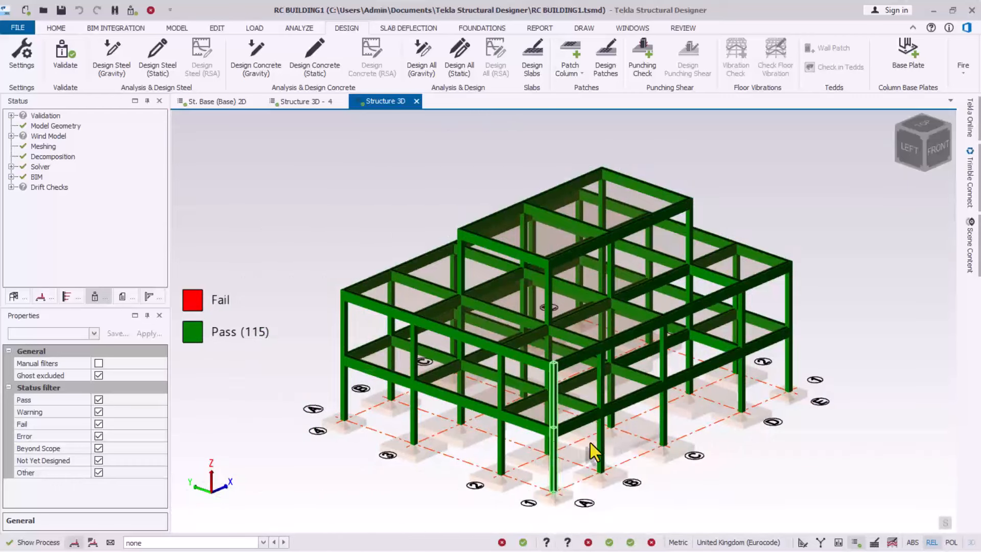
{"action": "scroll", "coordinate": [614, 418], "scroll_direction": "up", "scroll_amount": 3}
{"action": "scroll", "coordinate": [600, 329], "scroll_direction": "down", "scroll_amount": 4}
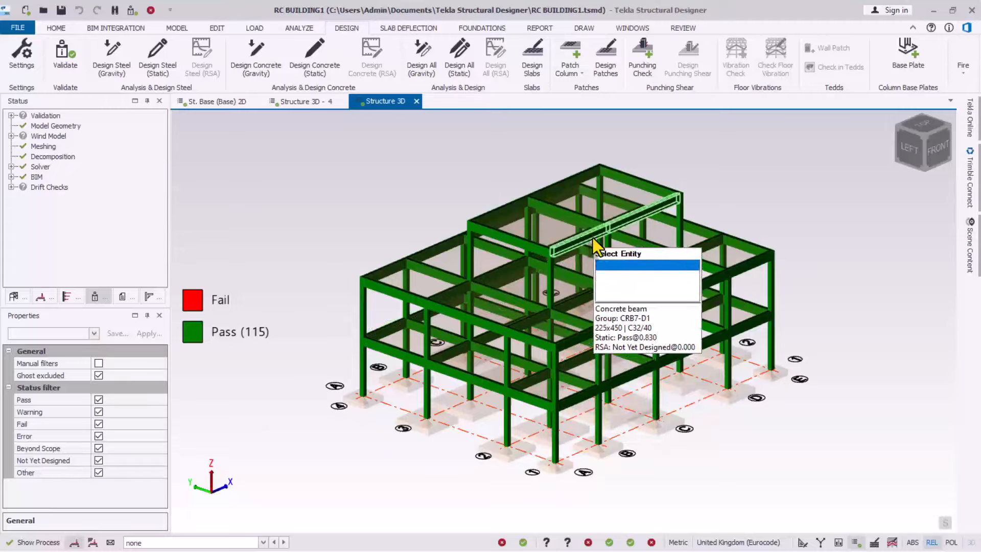
{"action": "scroll", "coordinate": [567, 312], "scroll_direction": "up", "scroll_amount": 3}
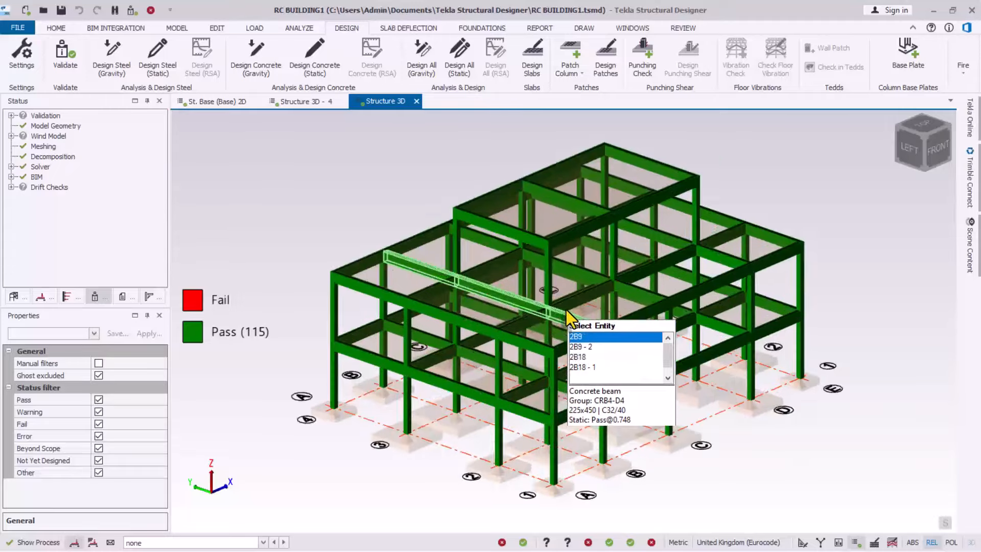